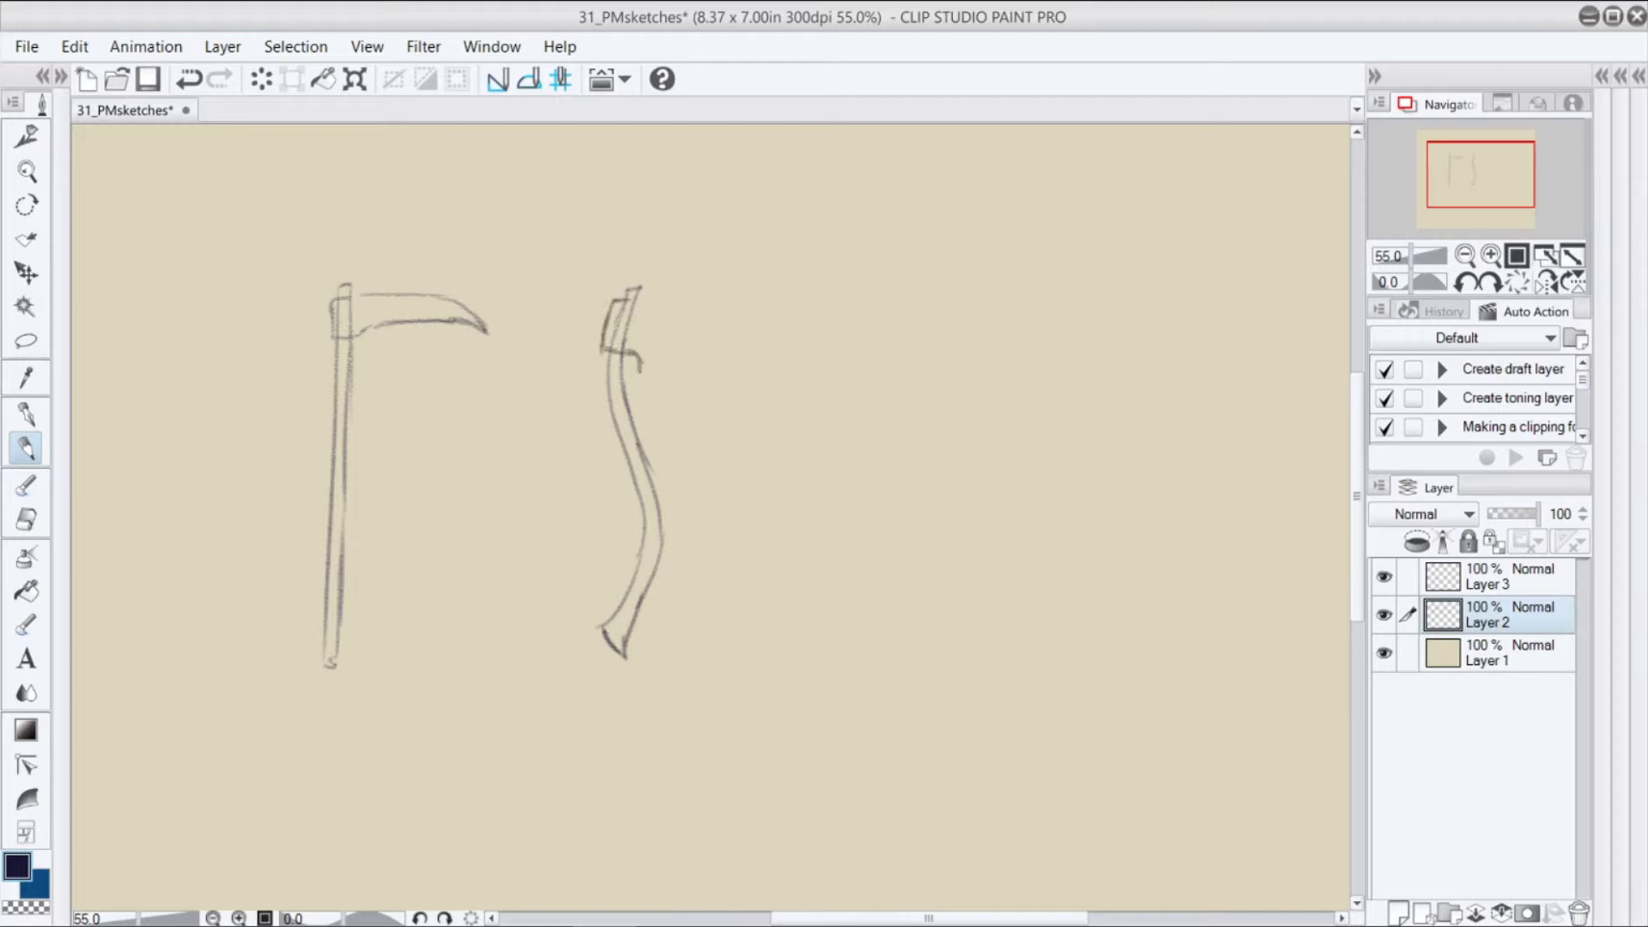
# Draw a broad curved blade with an inner bevel line on the second scythe's head
pyautogui.moveTo(644, 369); pyautogui.dragTo(785, 367)
pyautogui.moveTo(633, 343); pyautogui.dragTo(782, 352)
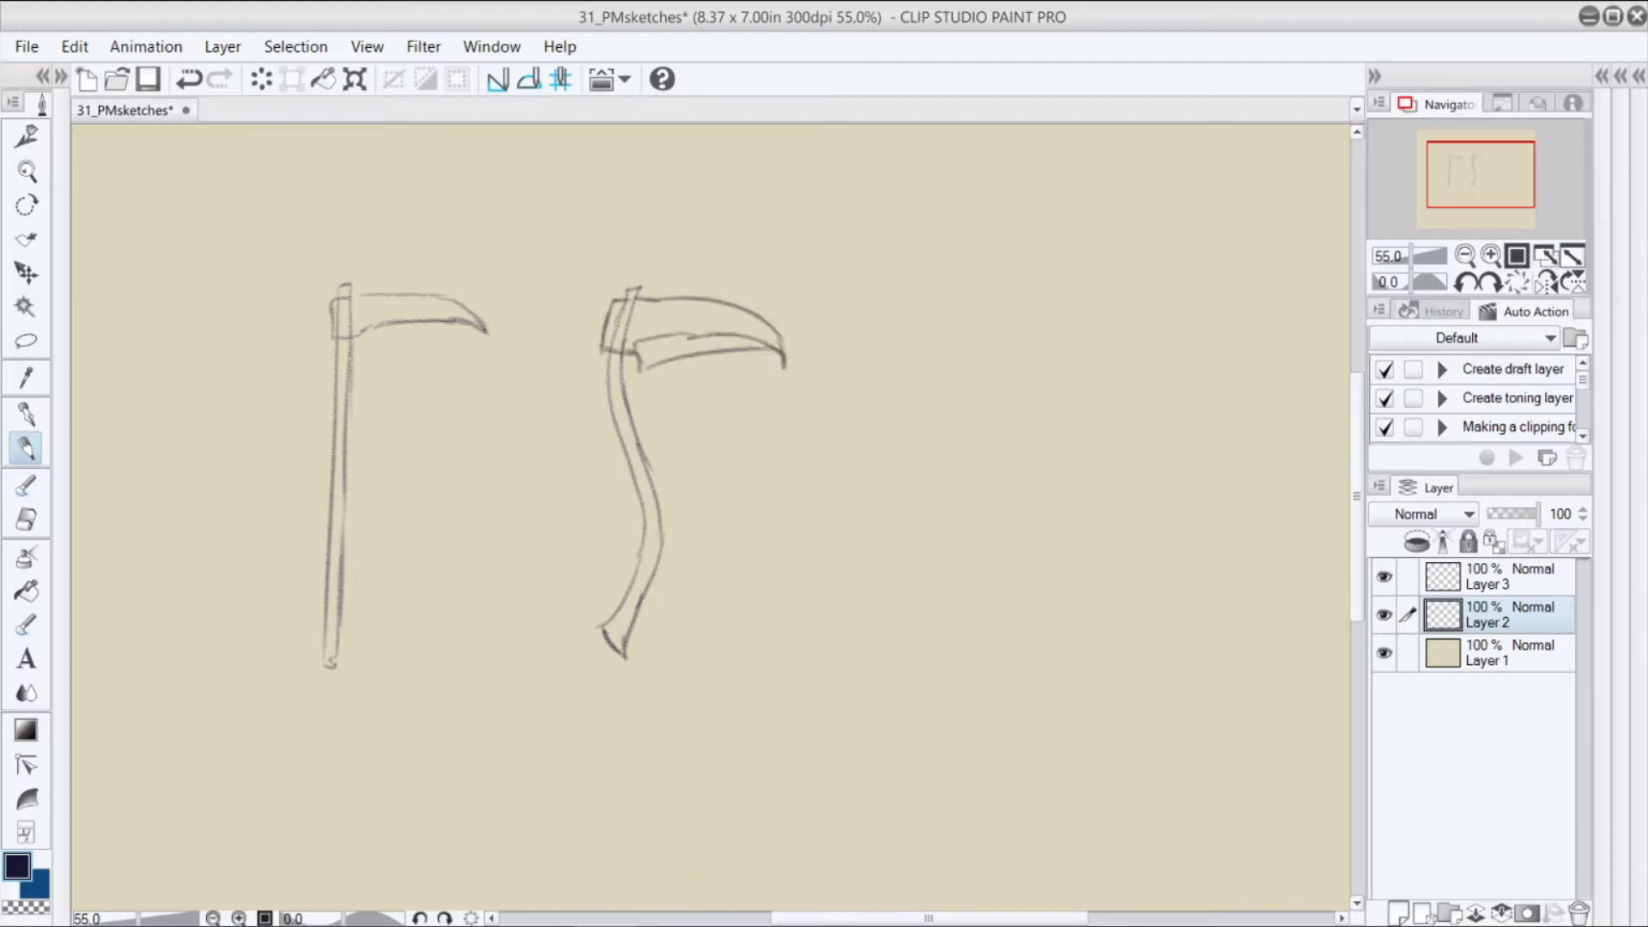
pyautogui.moveTo(649, 307); pyautogui.dragTo(772, 350)
# Move the two scythe sketches up and to the left to free canvas space
pyautogui.hotkey('ctrl', 't')
pyautogui.moveTo(553, 478); pyautogui.dragTo(352, 374)
pyautogui.press('Return')
# Sketch a third scythe with a bent handle, a small collar and a shaded, arched blade pointing left
pyautogui.moveTo(865, 575)
pyautogui.mouseDown()
pyautogui.moveTo(834, 477)
pyautogui.moveTo(879, 240)
pyautogui.moveTo(867, 216)
pyautogui.moveTo(838, 313)
pyautogui.moveTo(831, 575)
pyautogui.mouseUp()
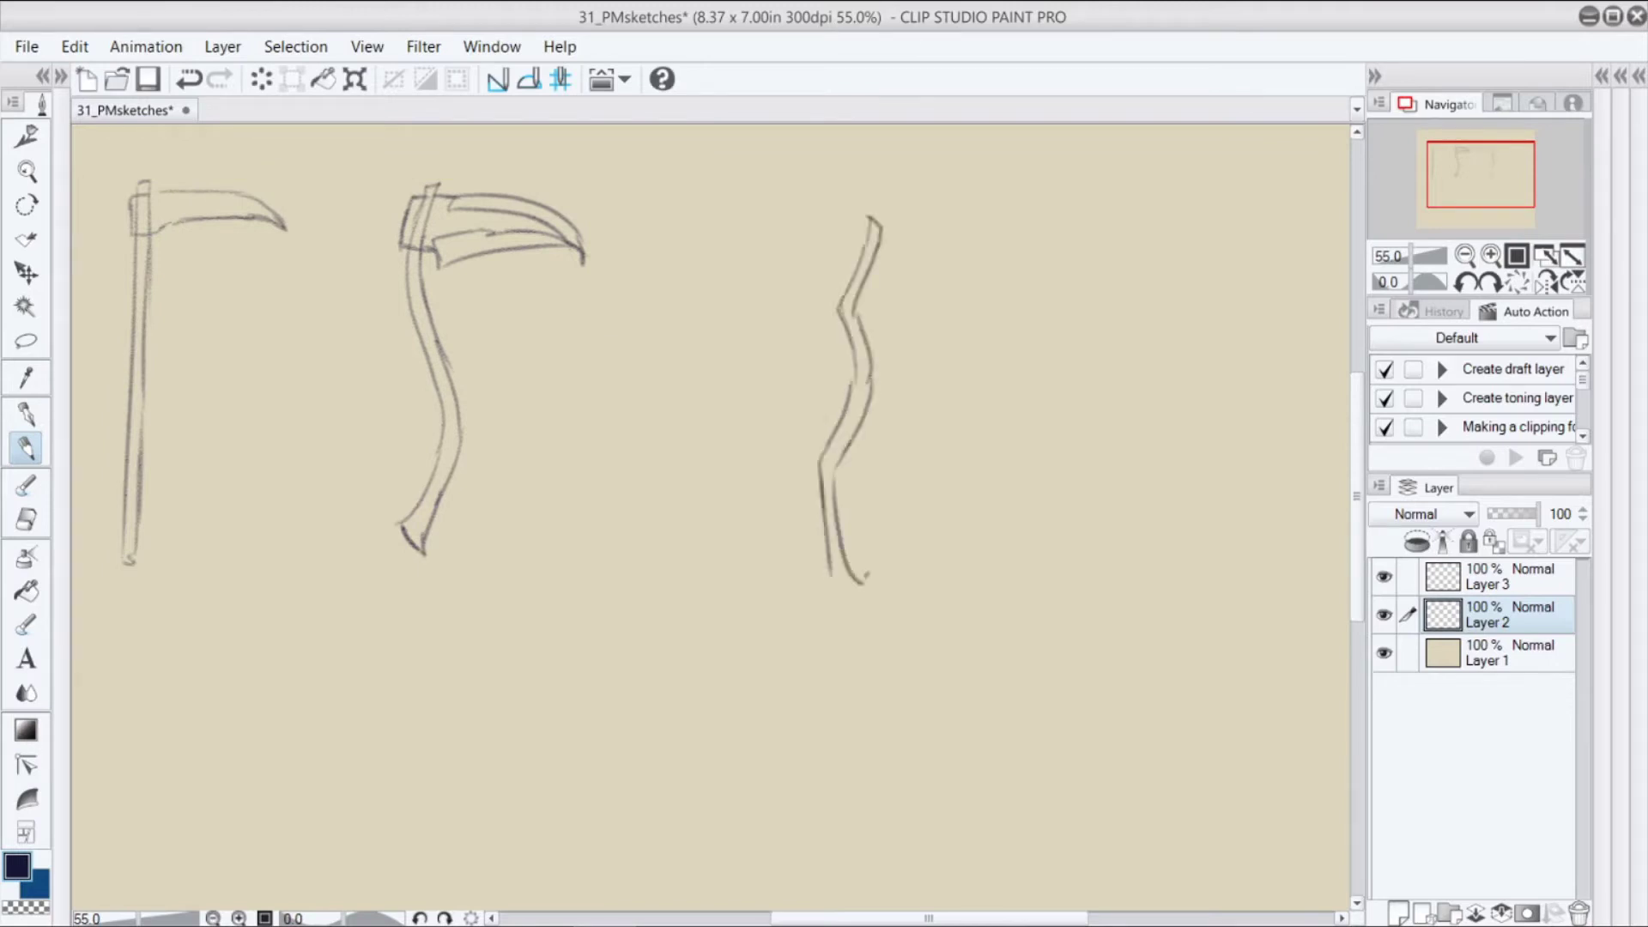
pyautogui.moveTo(871, 242)
pyautogui.mouseDown()
pyautogui.moveTo(686, 331)
pyautogui.moveTo(721, 266)
pyautogui.moveTo(718, 311)
pyautogui.moveTo(836, 233)
pyautogui.moveTo(858, 248)
pyautogui.mouseUp()
pyautogui.hotkey('ctrl', 'z')
pyautogui.hotkey('ctrl', 'z')
pyautogui.moveTo(884, 232); pyautogui.dragTo(876, 270)
pyautogui.moveTo(837, 198); pyautogui.dragTo(849, 214)
pyautogui.moveTo(738, 259)
pyautogui.mouseDown()
pyautogui.moveTo(823, 225)
pyautogui.moveTo(855, 254)
pyautogui.mouseUp()
pyautogui.moveTo(763, 231)
pyautogui.mouseDown()
pyautogui.moveTo(815, 213)
pyautogui.moveTo(860, 241)
pyautogui.mouseUp()
pyautogui.moveTo(745, 254)
pyautogui.mouseDown()
pyautogui.moveTo(716, 302)
pyautogui.moveTo(805, 228)
pyautogui.mouseUp()
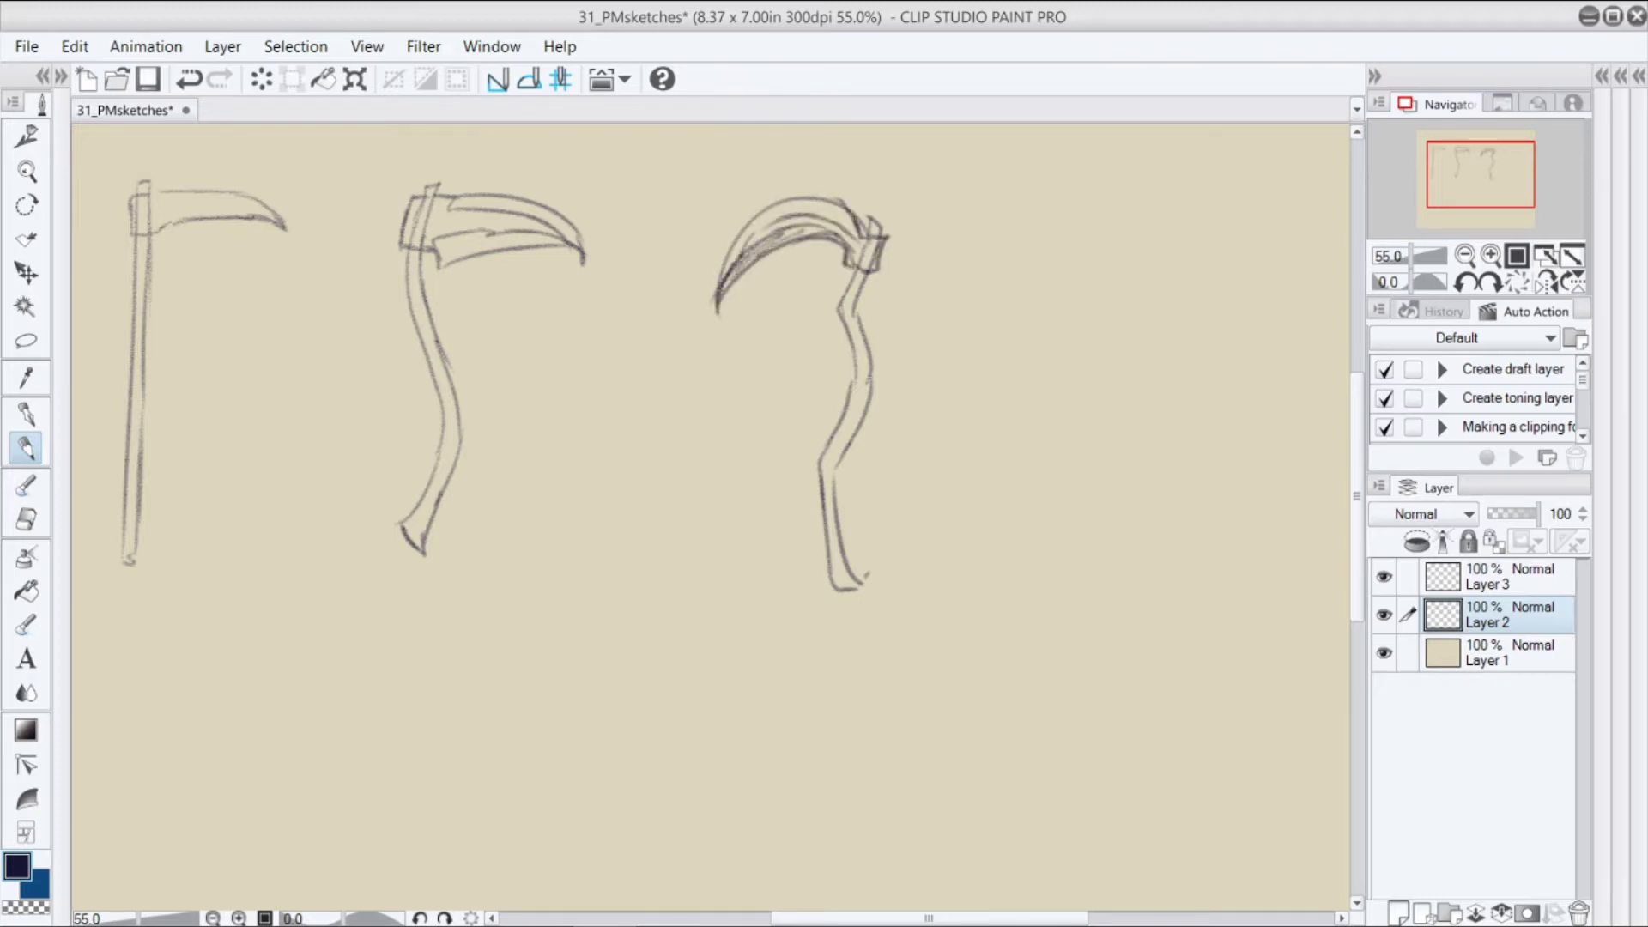
# Rework the third scythe's handle into darker angular segments and add a short spike behind its head
pyautogui.moveTo(854, 305)
pyautogui.mouseDown()
pyautogui.moveTo(873, 410)
pyautogui.moveTo(831, 465)
pyautogui.moveTo(839, 580)
pyautogui.mouseUp()
pyautogui.moveTo(855, 363); pyautogui.dragTo(820, 464)
pyautogui.hotkey('ctrl', 'z')
pyautogui.moveTo(845, 321); pyautogui.dragTo(858, 380)
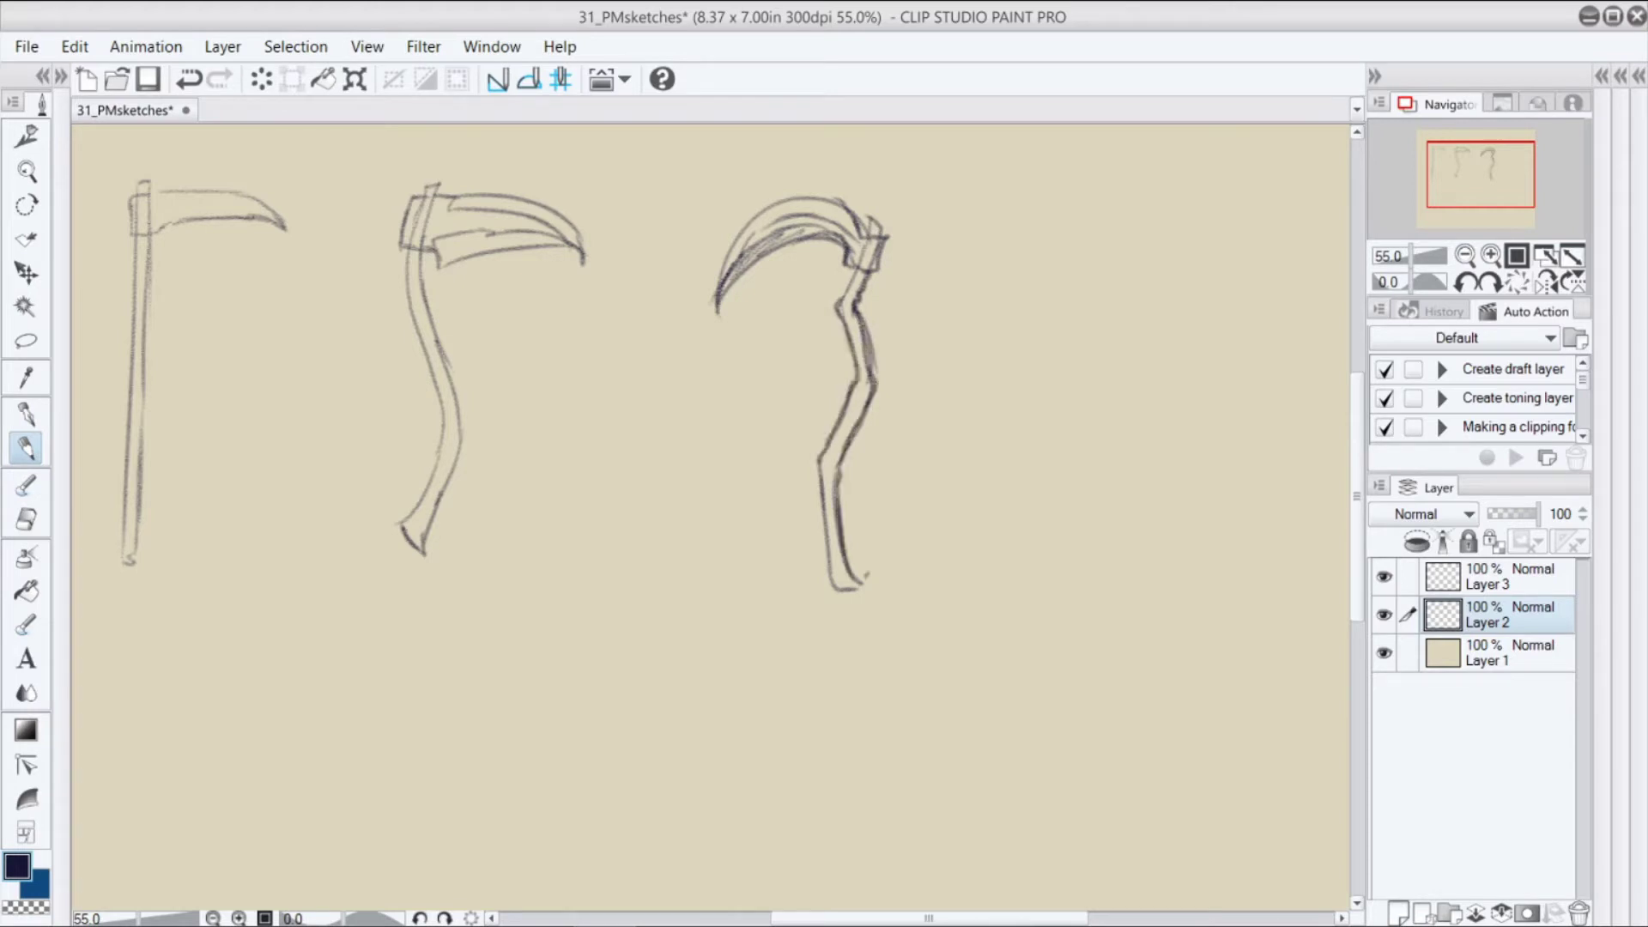
pyautogui.moveTo(881, 263); pyautogui.dragTo(944, 247)
# Scale down the three scythe sketches together to make room for more designs
pyautogui.hotkey('ctrl', 't')
pyautogui.moveTo(948, 593); pyautogui.dragTo(770, 504)
pyautogui.press('Return')
pyautogui.scroll(-2, 1316, 476)
pyautogui.hotkey('ctrl', '+')
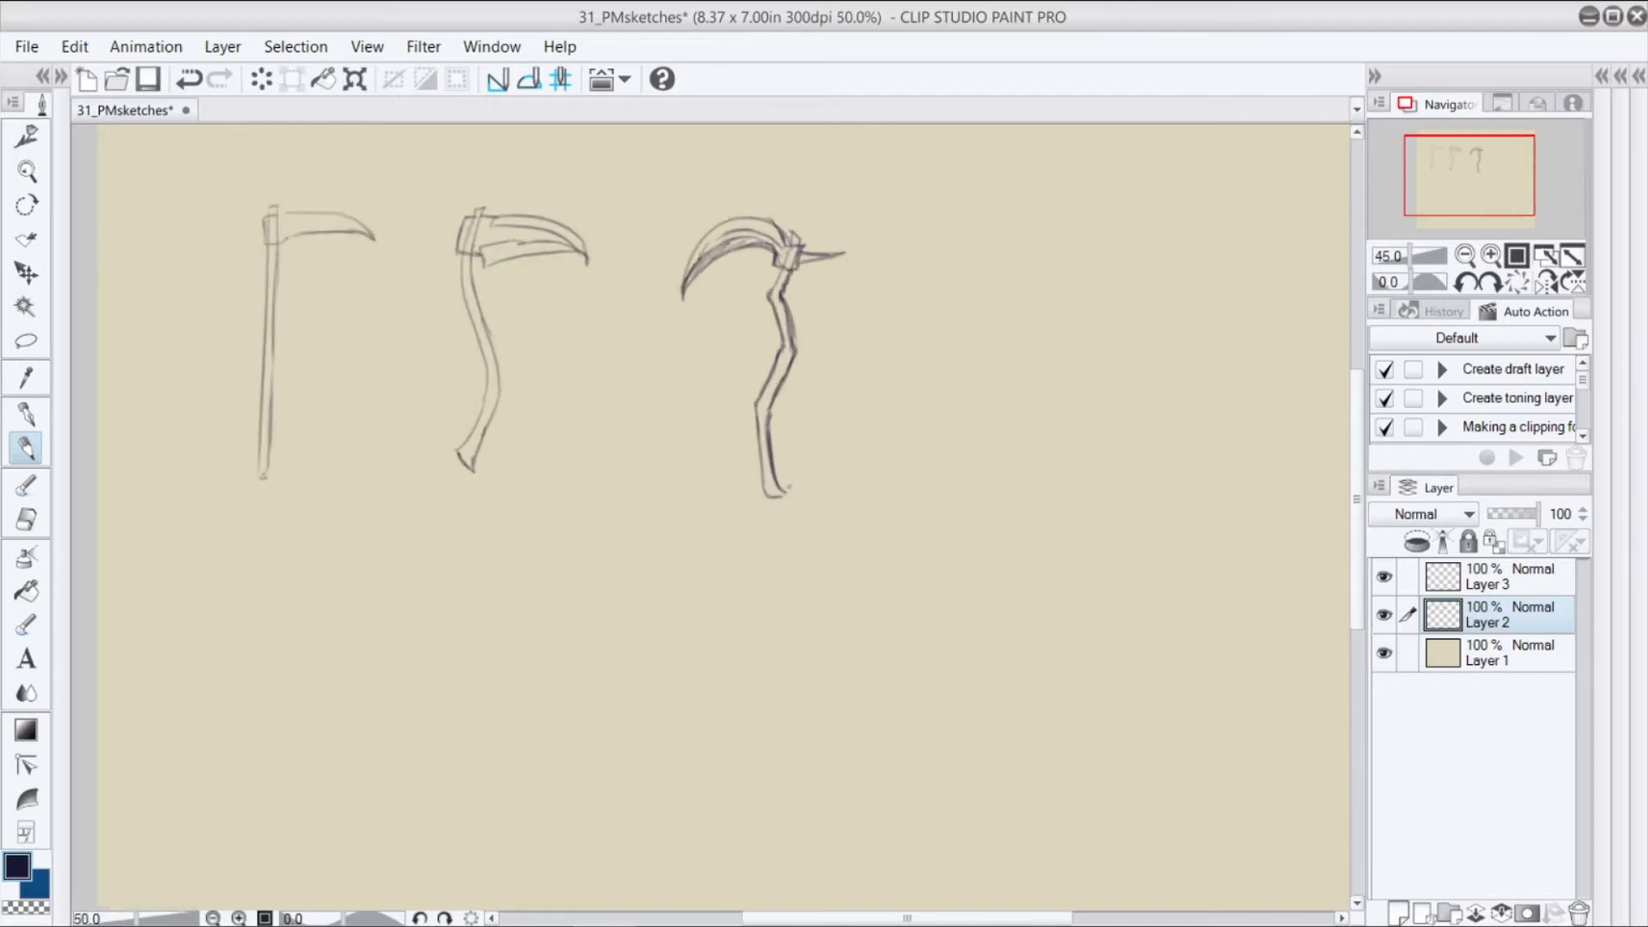
# Sketch a fourth scythe's curved handle with a side grip peg and a boxy collar at its head
pyautogui.moveTo(1186, 252)
pyautogui.mouseDown()
pyautogui.moveTo(1099, 551)
pyautogui.moveTo(1121, 663)
pyautogui.mouseUp()
pyautogui.moveTo(1088, 429); pyautogui.dragTo(1047, 436)
pyautogui.moveTo(1047, 446)
pyautogui.mouseDown()
pyautogui.moveTo(1090, 466)
pyautogui.moveTo(1130, 660)
pyautogui.mouseUp()
pyautogui.moveTo(1115, 661); pyautogui.dragTo(1132, 661)
pyautogui.moveTo(1102, 440); pyautogui.dragTo(1123, 573)
pyautogui.moveTo(1142, 383); pyautogui.dragTo(1111, 414)
pyautogui.moveTo(1200, 249); pyautogui.dragTo(1145, 380)
pyautogui.moveTo(1178, 243)
pyautogui.mouseDown()
pyautogui.moveTo(1198, 242)
pyautogui.moveTo(1178, 277)
pyautogui.mouseUp()
pyautogui.moveTo(1177, 279); pyautogui.dragTo(1203, 281)
pyautogui.moveTo(1176, 253); pyautogui.dragTo(1207, 248)
# Draw the fourth scythe's long, nearly straight blade pointing left and clean up its outline and tip
pyautogui.moveTo(1207, 248)
pyautogui.mouseDown()
pyautogui.moveTo(1179, 279)
pyautogui.moveTo(1176, 253)
pyautogui.moveTo(1160, 278)
pyautogui.moveTo(1157, 260)
pyautogui.moveTo(975, 318)
pyautogui.mouseUp()
pyautogui.moveTo(1112, 259); pyautogui.dragTo(975, 315)
pyautogui.press('e')
pyautogui.moveTo(1055, 256)
pyautogui.mouseDown()
pyautogui.moveTo(992, 285)
pyautogui.moveTo(973, 328)
pyautogui.mouseUp()
pyautogui.press('p')
pyautogui.moveTo(977, 322)
pyautogui.mouseDown()
pyautogui.moveTo(1163, 277)
pyautogui.moveTo(989, 306)
pyautogui.mouseUp()
# Lasso the fourth scythe and move it up and to the left, closer to the third one
pyautogui.press('m')
pyautogui.moveTo(1179, 167)
pyautogui.mouseDown()
pyautogui.moveTo(909, 463)
pyautogui.moveTo(1324, 356)
pyautogui.mouseUp()
pyautogui.hotkey('ctrl', 't')
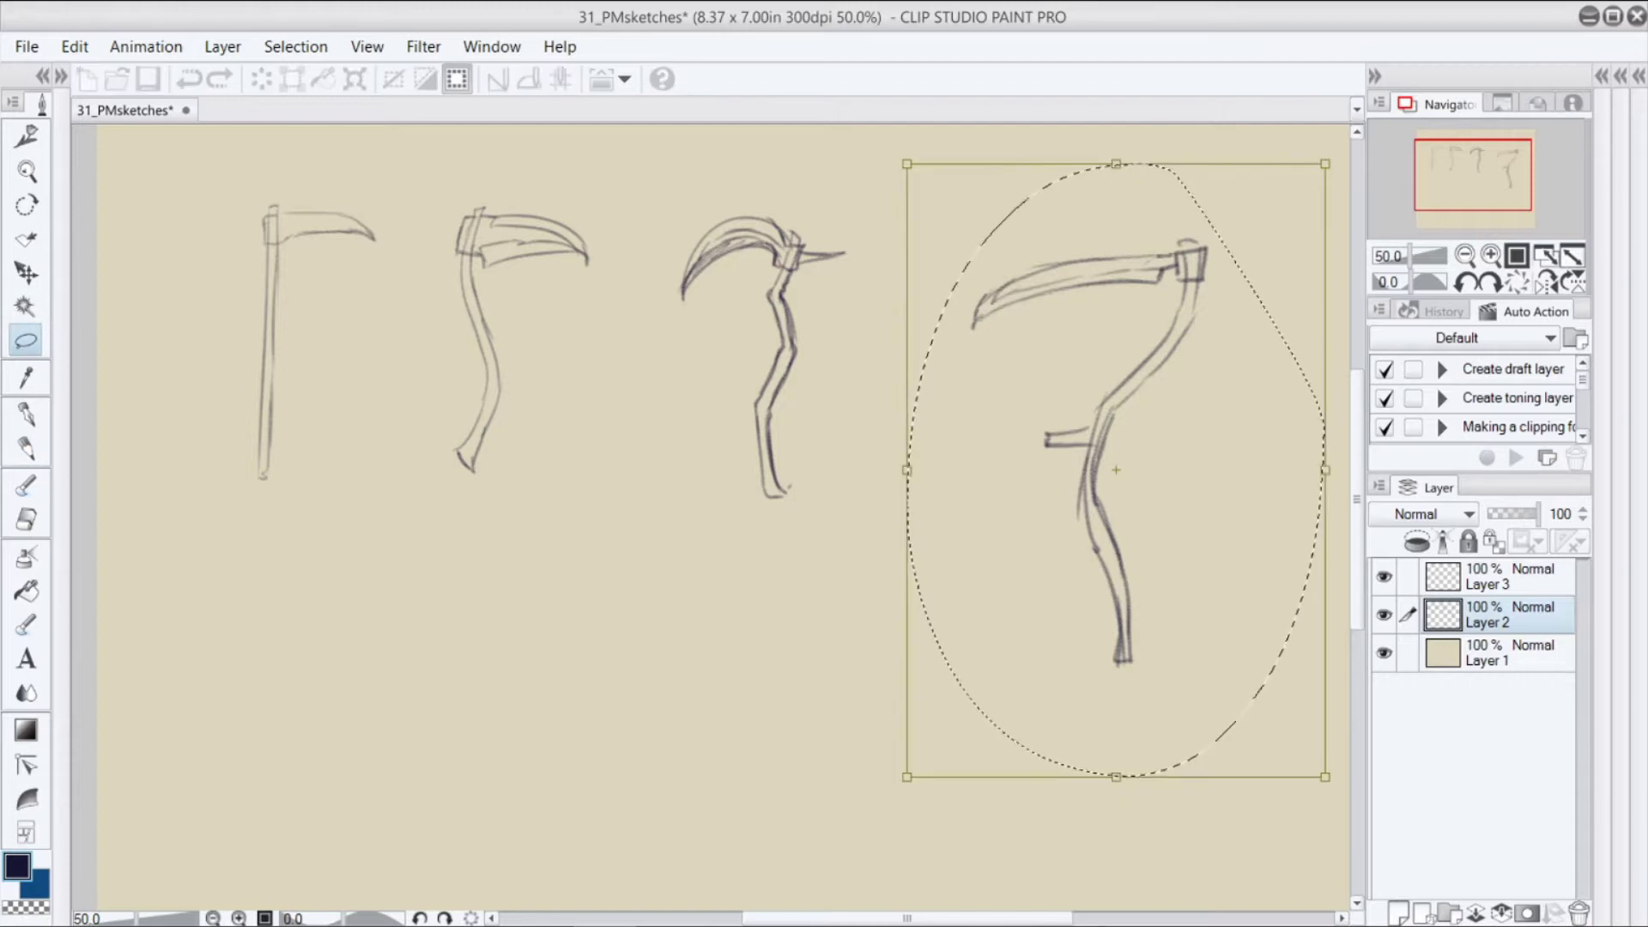
pyautogui.moveTo(1142, 447); pyautogui.dragTo(1052, 388)
pyautogui.press('Return')
# Shift all four scythe sketches together to the left and slightly up
pyautogui.hotkey('ctrl', 'a')
pyautogui.click(769, 893)
pyautogui.moveTo(773, 532); pyautogui.dragTo(646, 502)
pyautogui.press('Return')
pyautogui.click(425, 893)
# Lasso the fourth scythe and scale it down to better match the other sketches
pyautogui.moveTo(745, 151)
pyautogui.mouseDown()
pyautogui.moveTo(740, 228)
pyautogui.moveTo(1069, 121)
pyautogui.mouseUp()
pyautogui.hotkey('ctrl', 't')
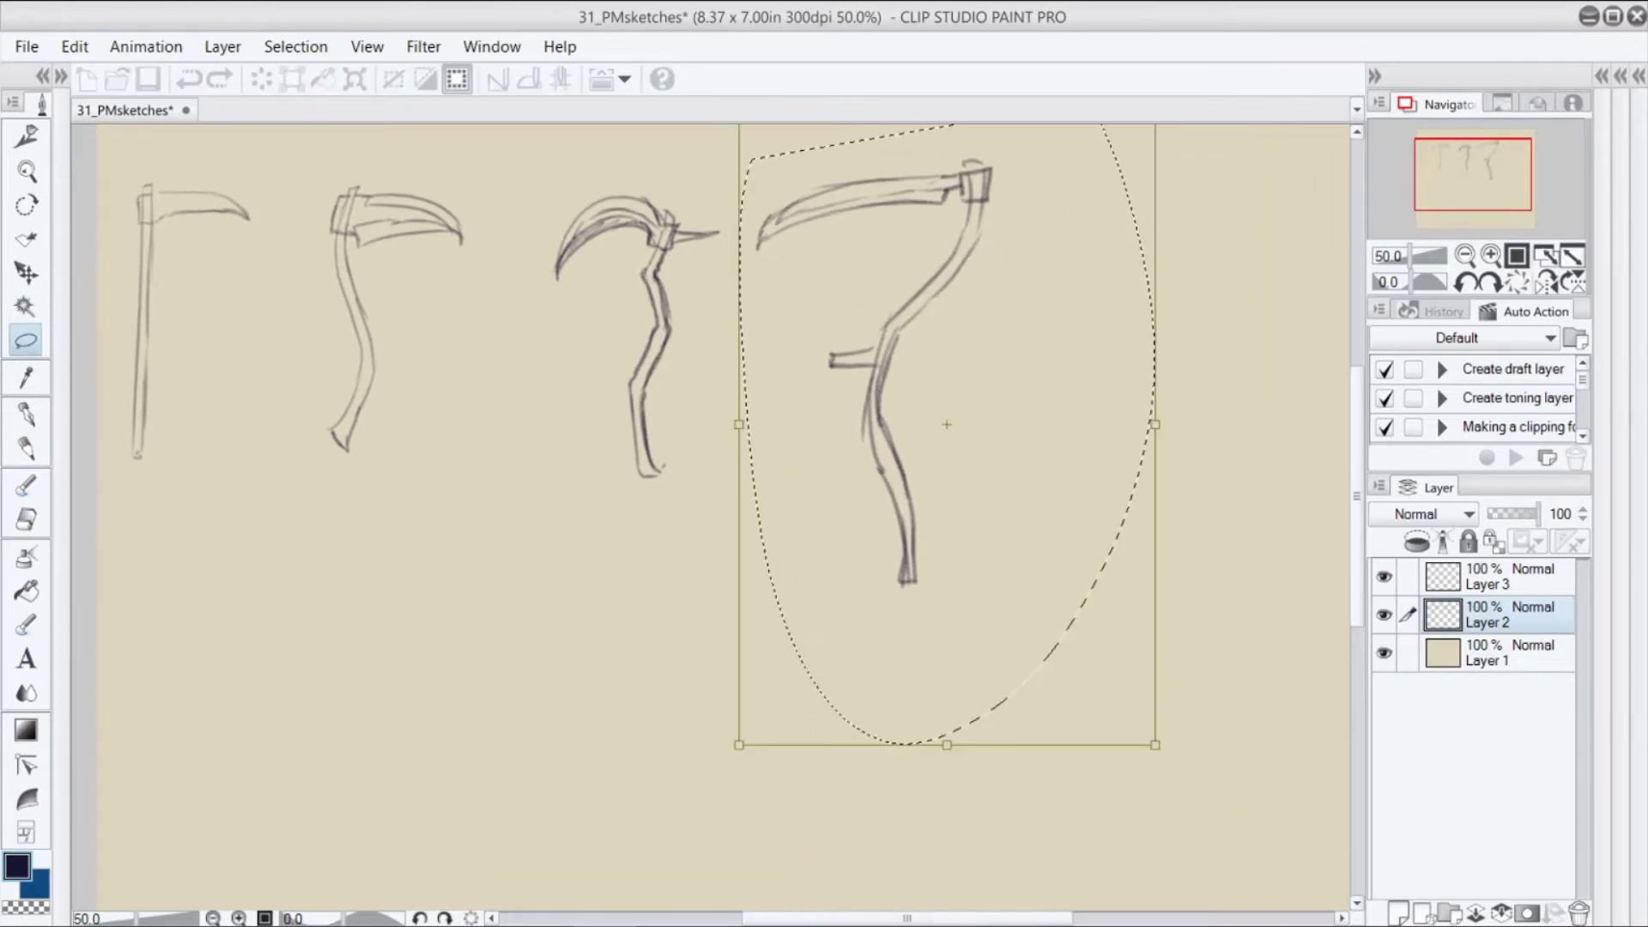
pyautogui.moveTo(1154, 744); pyautogui.dragTo(1104, 665)
pyautogui.press('Return')
pyautogui.hotkey('ctrl', 'd')
# Sketch a fifth scythe with a straight shaft, a notched curved blade pointing left and a faceted block behind the head
pyautogui.press('p')
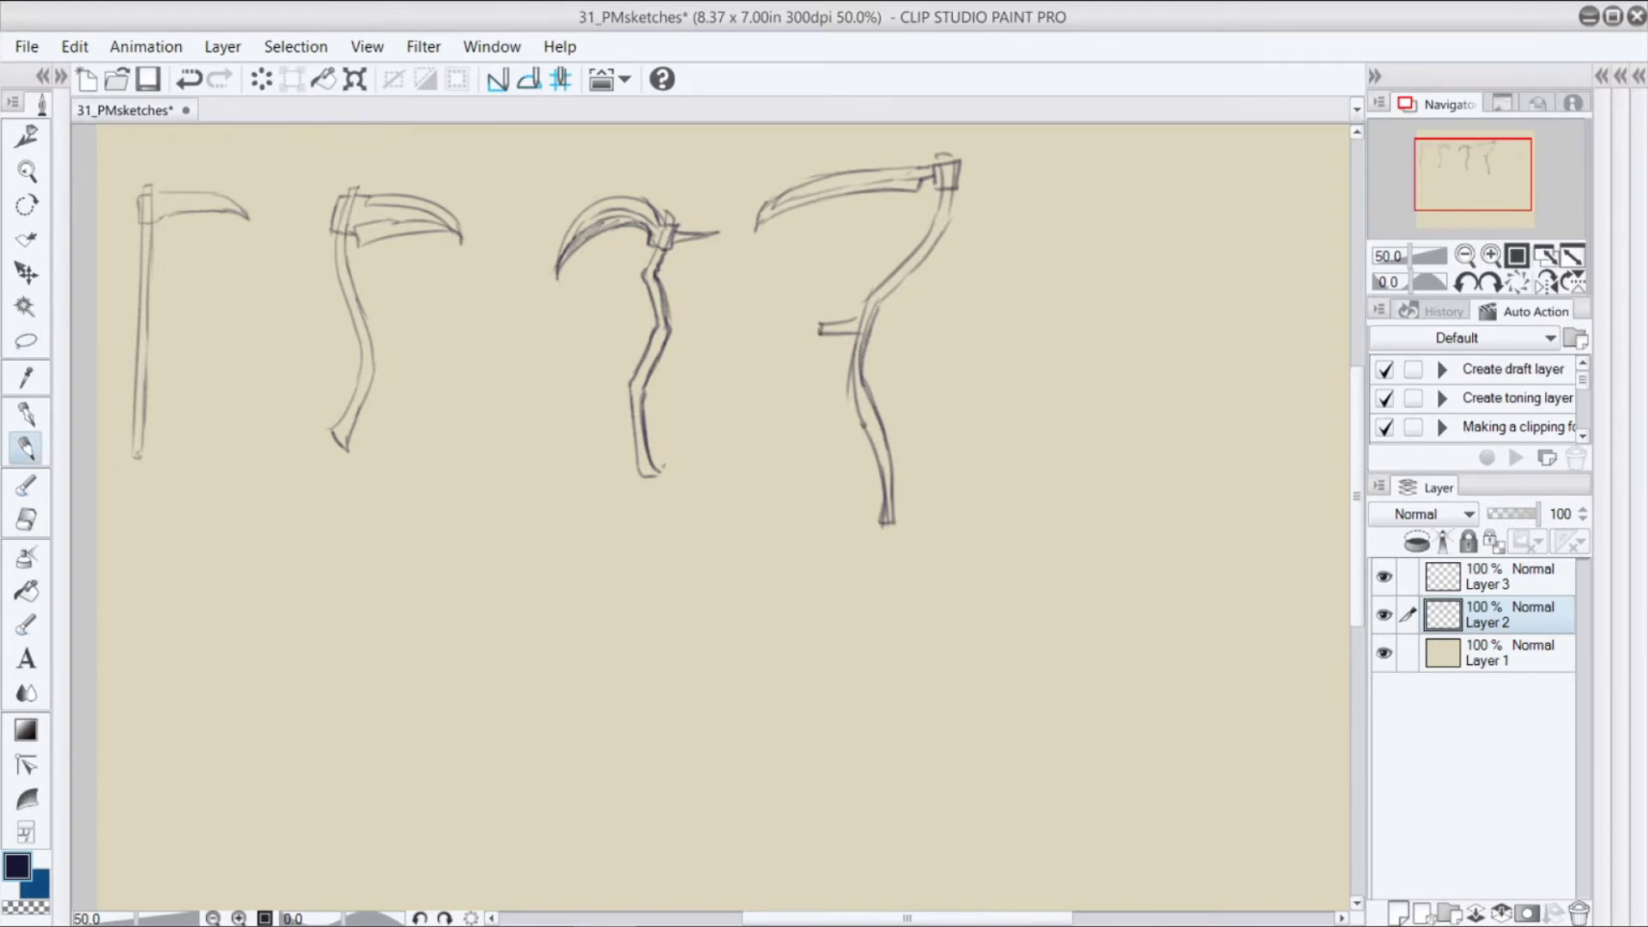
pyautogui.moveTo(1116, 392)
pyautogui.mouseDown()
pyautogui.moveTo(1107, 668)
pyautogui.moveTo(1124, 352)
pyautogui.mouseUp()
pyautogui.moveTo(1115, 428)
pyautogui.mouseDown()
pyautogui.moveTo(1121, 322)
pyautogui.moveTo(1135, 357)
pyautogui.moveTo(952, 450)
pyautogui.moveTo(1105, 353)
pyautogui.mouseUp()
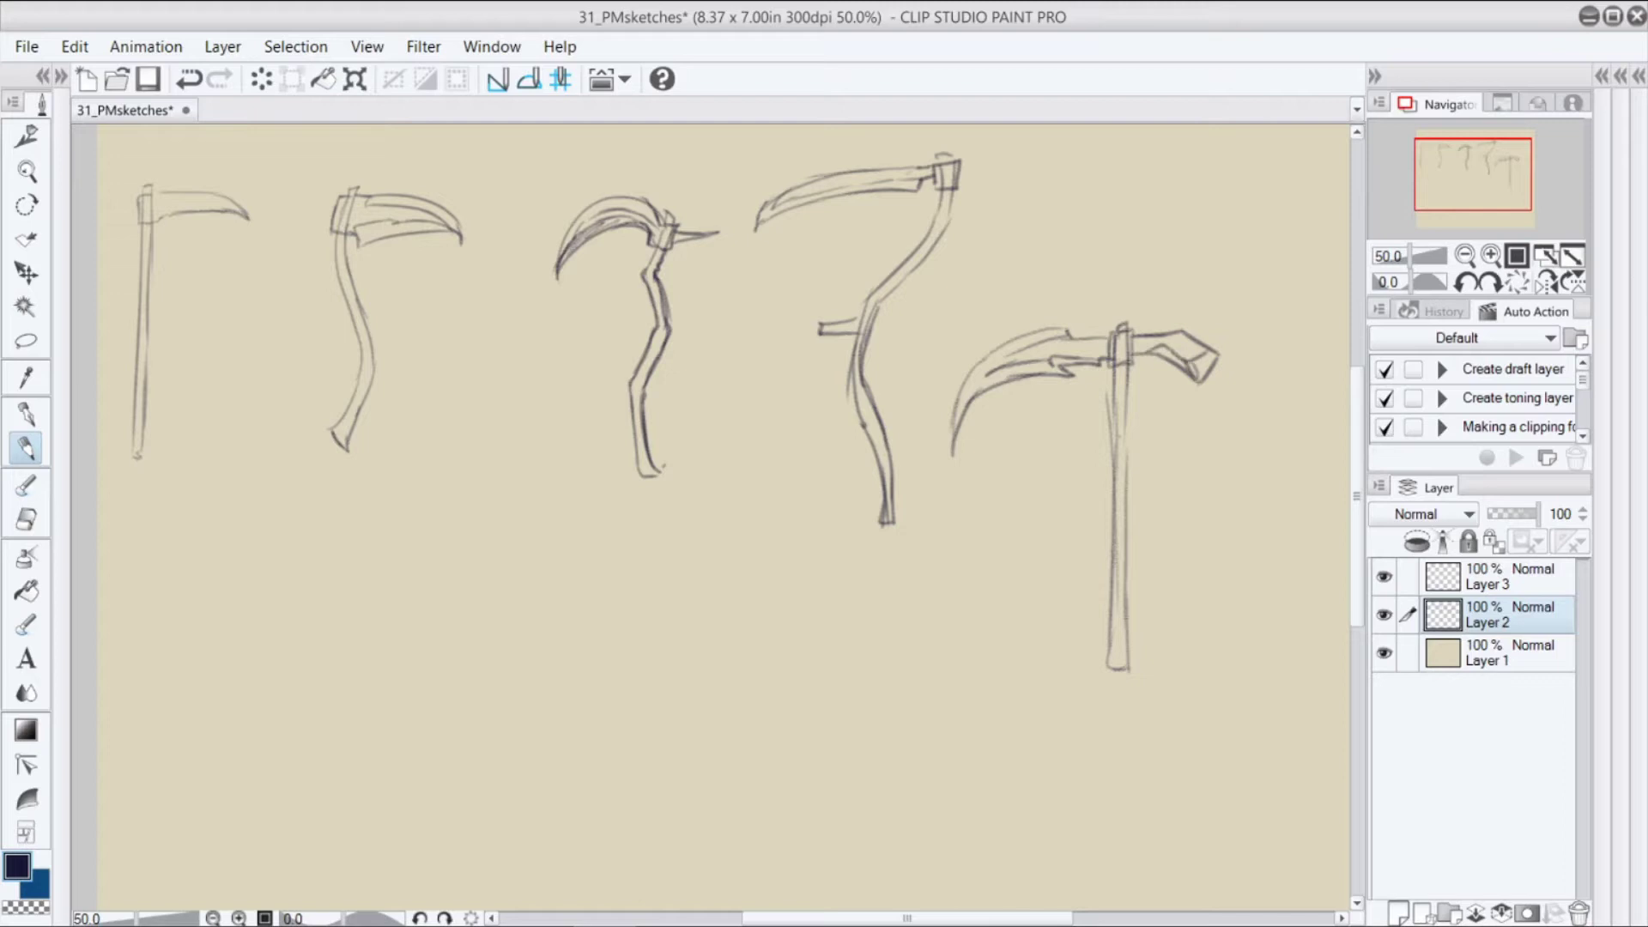
# Sketch a sixth scythe below the first row with a twisted, wrapped handle, a cross-shaped collar and a slim blade
pyautogui.moveTo(470, 816); pyautogui.dragTo(498, 579)
pyautogui.moveTo(488, 597)
pyautogui.mouseDown()
pyautogui.moveTo(287, 652)
pyautogui.moveTo(487, 651)
pyautogui.moveTo(445, 826)
pyautogui.mouseUp()
pyautogui.moveTo(472, 752); pyautogui.dragTo(458, 805)
pyautogui.moveTo(502, 596); pyautogui.dragTo(510, 614)
pyautogui.moveTo(486, 607); pyautogui.dragTo(500, 606)
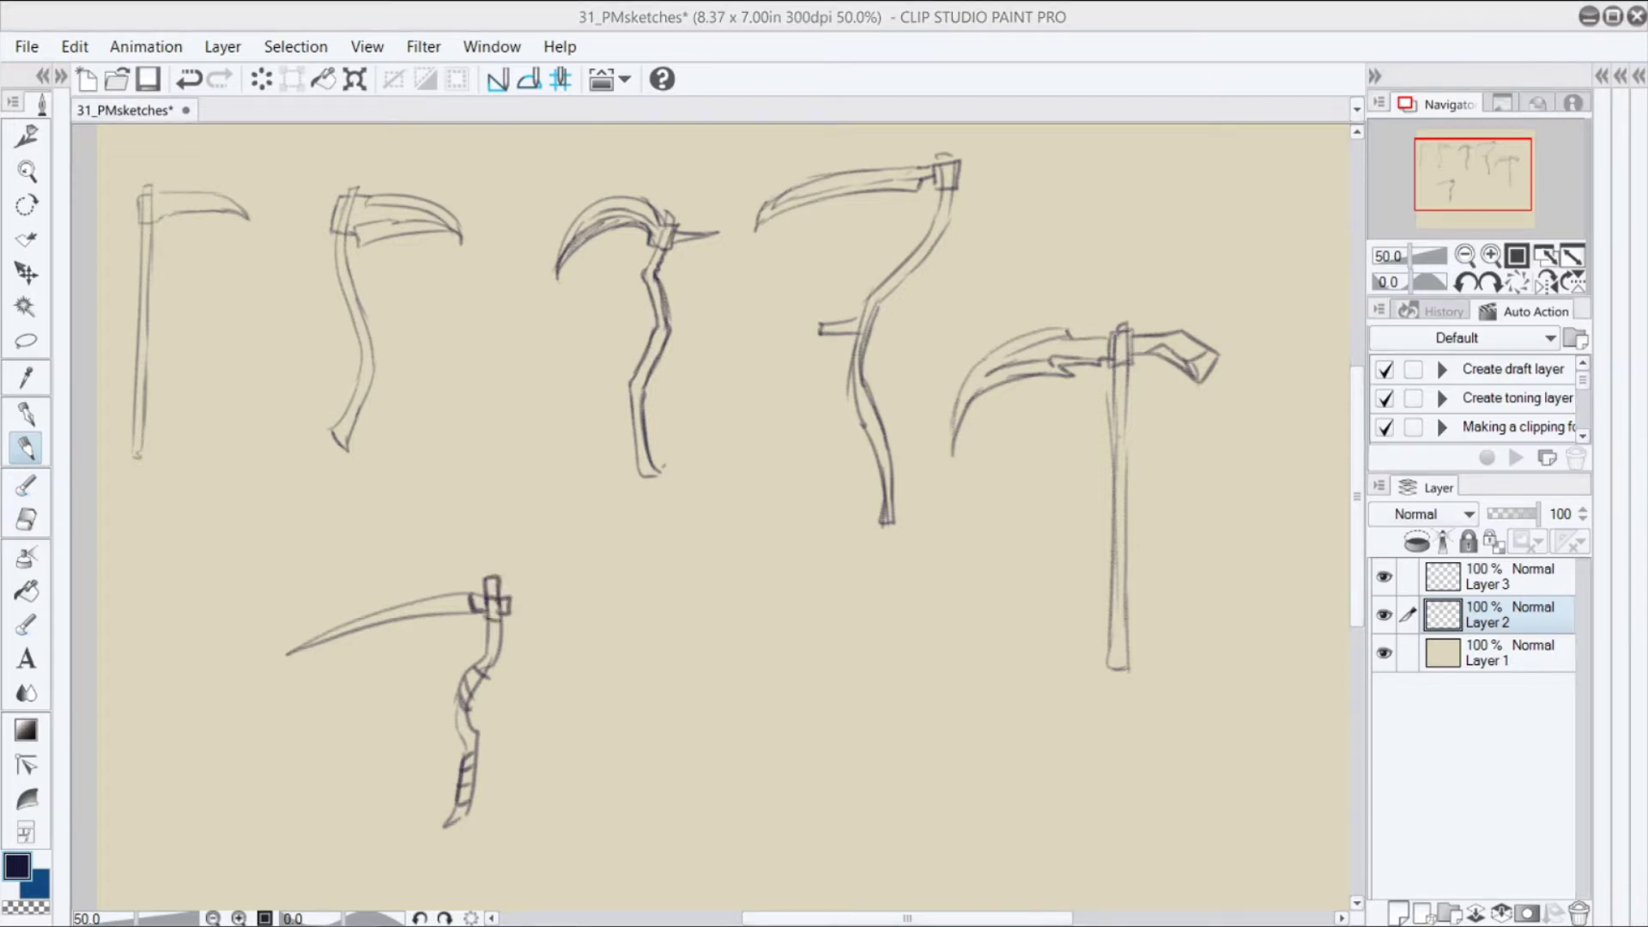
pyautogui.moveTo(759, 569); pyautogui.dragTo(761, 792)
pyautogui.moveTo(757, 797); pyautogui.dragTo(786, 797)
pyautogui.moveTo(786, 797)
pyautogui.mouseDown()
pyautogui.moveTo(781, 547)
pyautogui.moveTo(749, 568)
pyautogui.moveTo(794, 522)
pyautogui.mouseUp()
pyautogui.moveTo(760, 468); pyautogui.dragTo(626, 632)
pyautogui.moveTo(629, 630)
pyautogui.mouseDown()
pyautogui.moveTo(665, 527)
pyautogui.moveTo(793, 500)
pyautogui.moveTo(768, 549)
pyautogui.moveTo(850, 506)
pyautogui.mouseUp()
pyautogui.moveTo(850, 506); pyautogui.dragTo(824, 562)
pyautogui.hotkey('ctrl', 'z')
pyautogui.hotkey('ctrl', 'z')
pyautogui.hotkey('ctrl', 'z')
pyautogui.hotkey('ctrl', 'z')
pyautogui.hotkey('ctrl', 'z')
pyautogui.hotkey('ctrl', 'z')
pyautogui.hotkey('ctrl', 'z')
pyautogui.hotkey('ctrl', 'z')
pyautogui.hotkey('ctrl', 'z')
pyautogui.hotkey('ctrl', 'z')
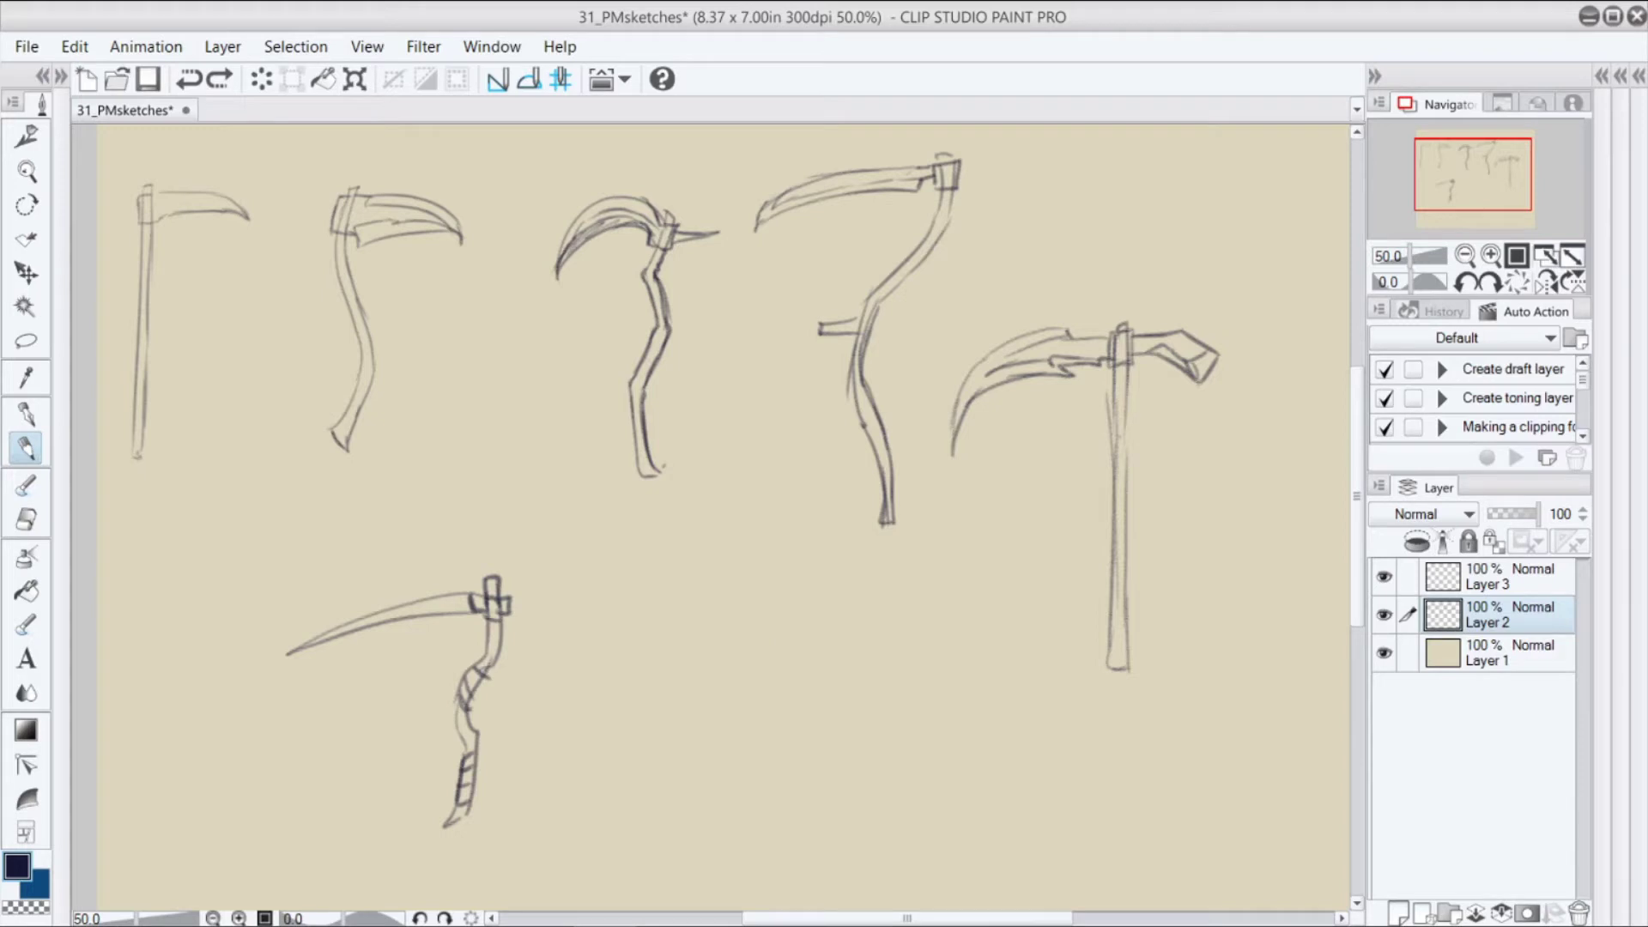
# Sketch a seventh scythe with a crooked handle, a skull at the head and a pointed blade extending left
pyautogui.moveTo(683, 563); pyautogui.dragTo(786, 550)
pyautogui.moveTo(790, 551)
pyautogui.mouseDown()
pyautogui.moveTo(730, 713)
pyautogui.moveTo(777, 783)
pyautogui.moveTo(770, 583)
pyautogui.moveTo(797, 552)
pyautogui.mouseUp()
pyautogui.moveTo(811, 524)
pyautogui.mouseDown()
pyautogui.moveTo(806, 554)
pyautogui.moveTo(809, 532)
pyautogui.mouseUp()
pyautogui.moveTo(798, 511)
pyautogui.mouseDown()
pyautogui.moveTo(650, 558)
pyautogui.moveTo(617, 609)
pyautogui.mouseUp()
pyautogui.moveTo(786, 553); pyautogui.dragTo(800, 602)
pyautogui.moveTo(766, 552); pyautogui.dragTo(789, 591)
# Clean up the skull scythe and add grip bands on its handle and an inner bevel line on its blade
pyautogui.press('e')
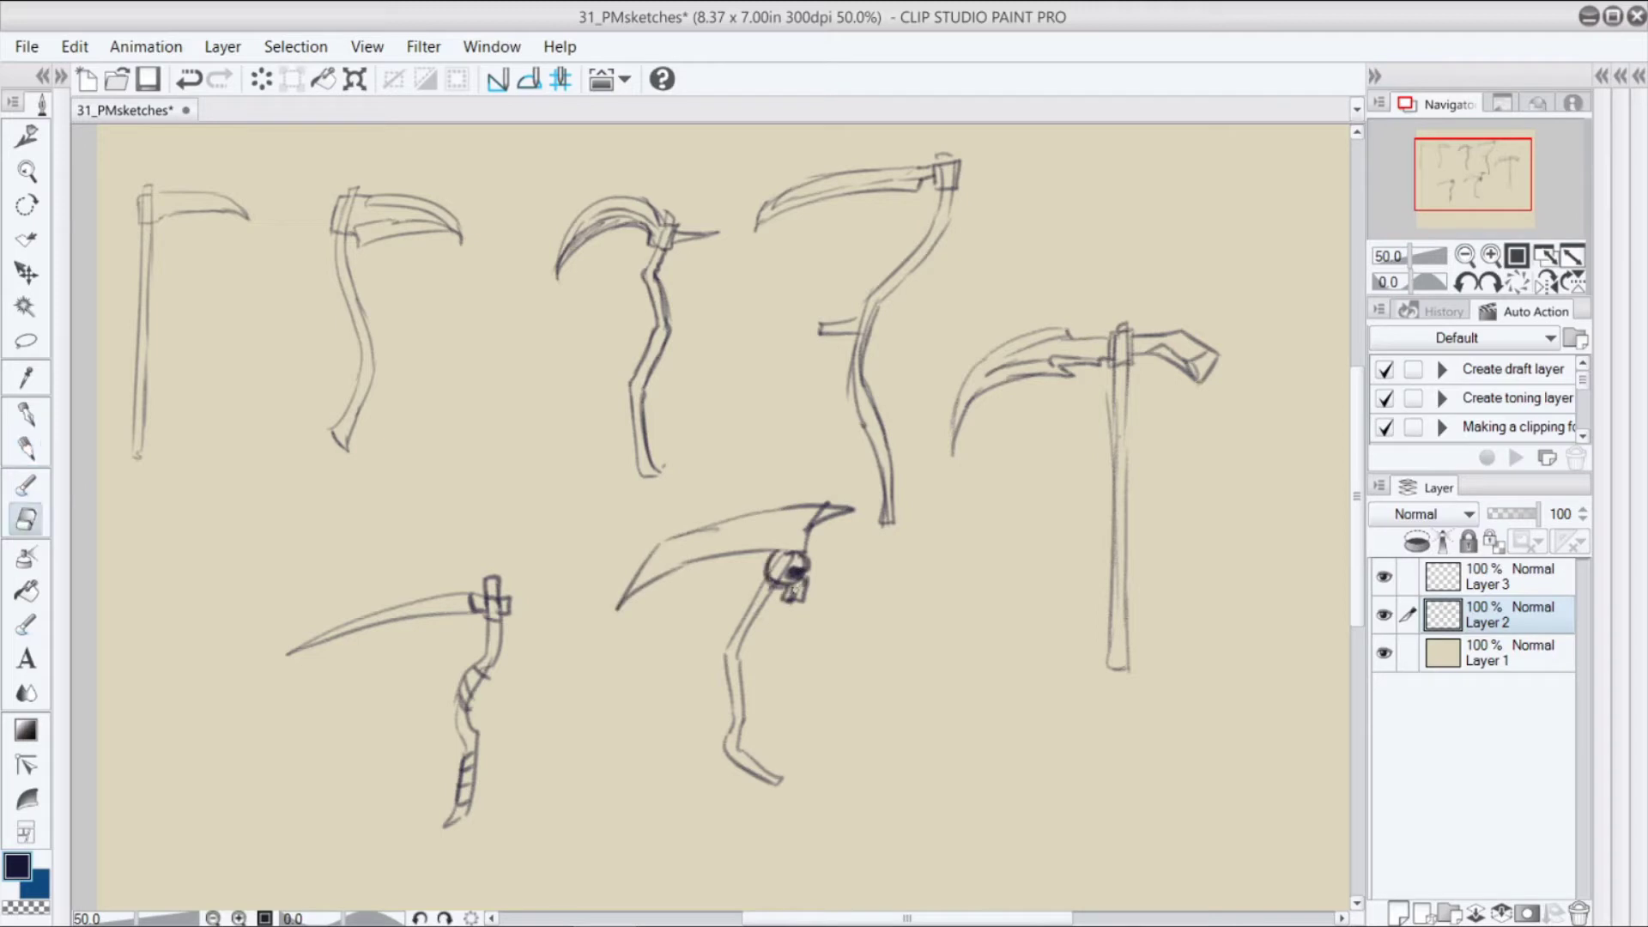
pyautogui.press('p')
pyautogui.moveTo(726, 654); pyautogui.dragTo(745, 657)
pyautogui.moveTo(756, 767); pyautogui.dragTo(776, 784)
pyautogui.moveTo(652, 566); pyautogui.dragTo(793, 513)
pyautogui.moveTo(700, 552); pyautogui.dragTo(775, 539)
pyautogui.moveTo(775, 523); pyautogui.dragTo(806, 516)
# Sketch an eighth scythe with a gnarled curved handle, a hooked horn and a curved blade pointing right
pyautogui.moveTo(966, 628)
pyautogui.mouseDown()
pyautogui.moveTo(931, 882)
pyautogui.moveTo(940, 824)
pyautogui.mouseUp()
pyautogui.moveTo(923, 590)
pyautogui.mouseDown()
pyautogui.moveTo(1008, 593)
pyautogui.moveTo(1069, 631)
pyautogui.mouseUp()
pyautogui.moveTo(972, 653)
pyautogui.mouseDown()
pyautogui.moveTo(1078, 672)
pyautogui.moveTo(1036, 619)
pyautogui.mouseUp()
pyautogui.moveTo(996, 615)
pyautogui.mouseDown()
pyautogui.moveTo(1044, 632)
pyautogui.moveTo(939, 678)
pyautogui.mouseUp()
# Duplicate all the scythe sketches onto a new layer and scale the copy down into the canvas's upper-left area
pyautogui.hotkey('ctrl', 'a')
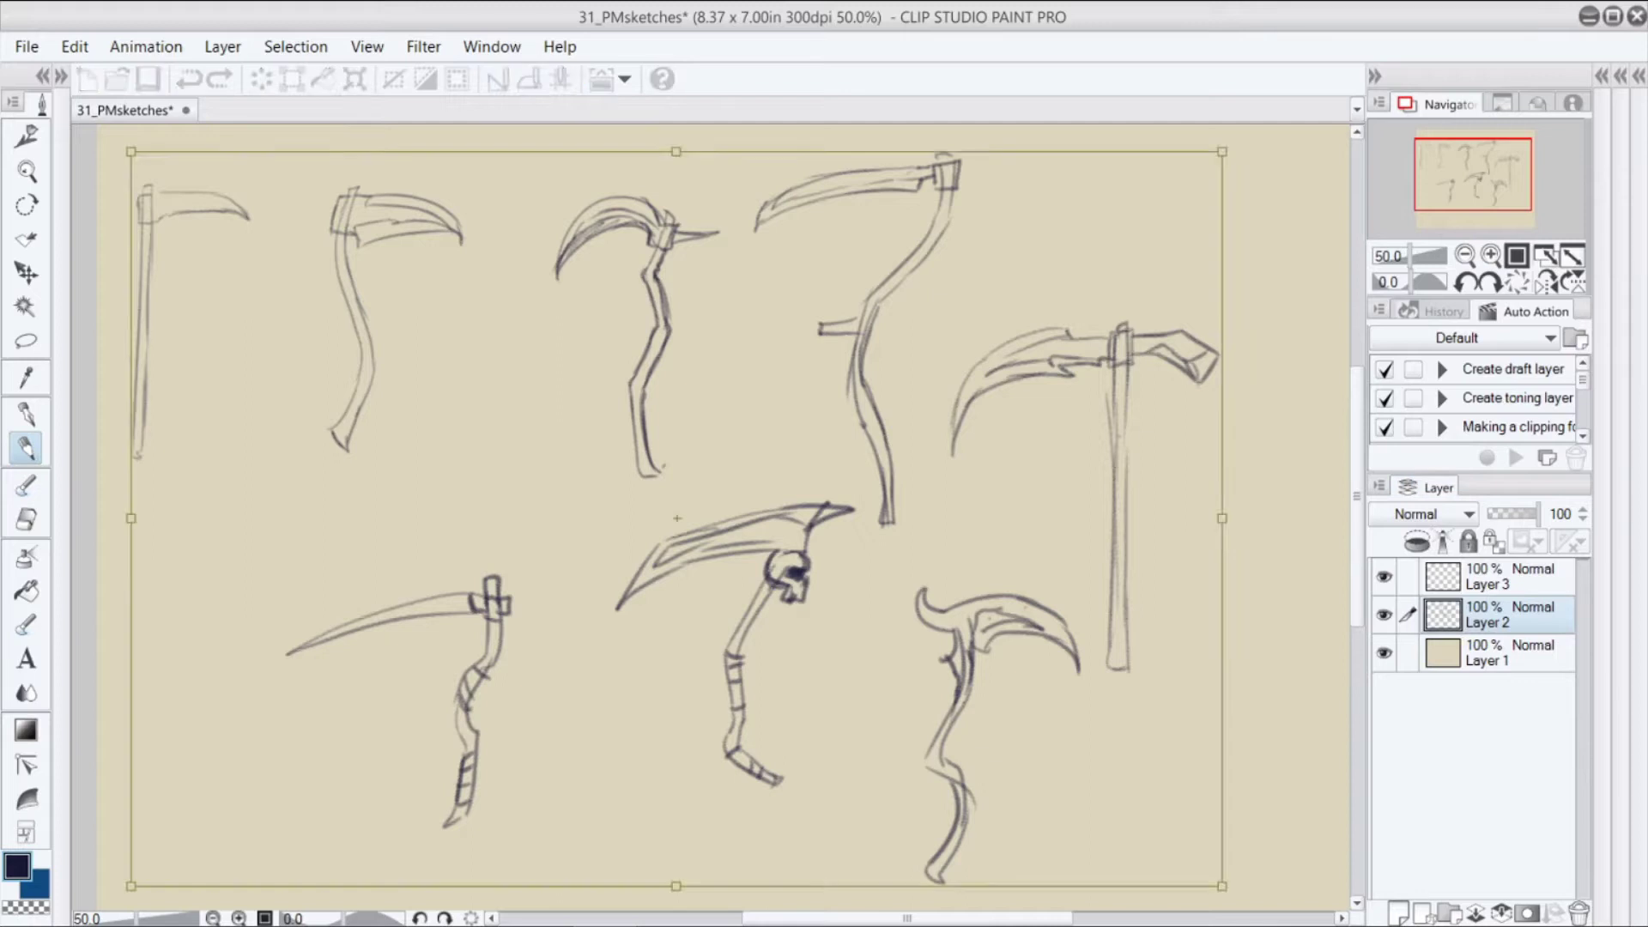
pyautogui.hotkey('ctrl', 'c')
pyautogui.hotkey('ctrl', 'v')
pyautogui.hotkey('ctrl', 't')
pyautogui.moveTo(1225, 890); pyautogui.dragTo(740, 563)
pyautogui.press('Return')
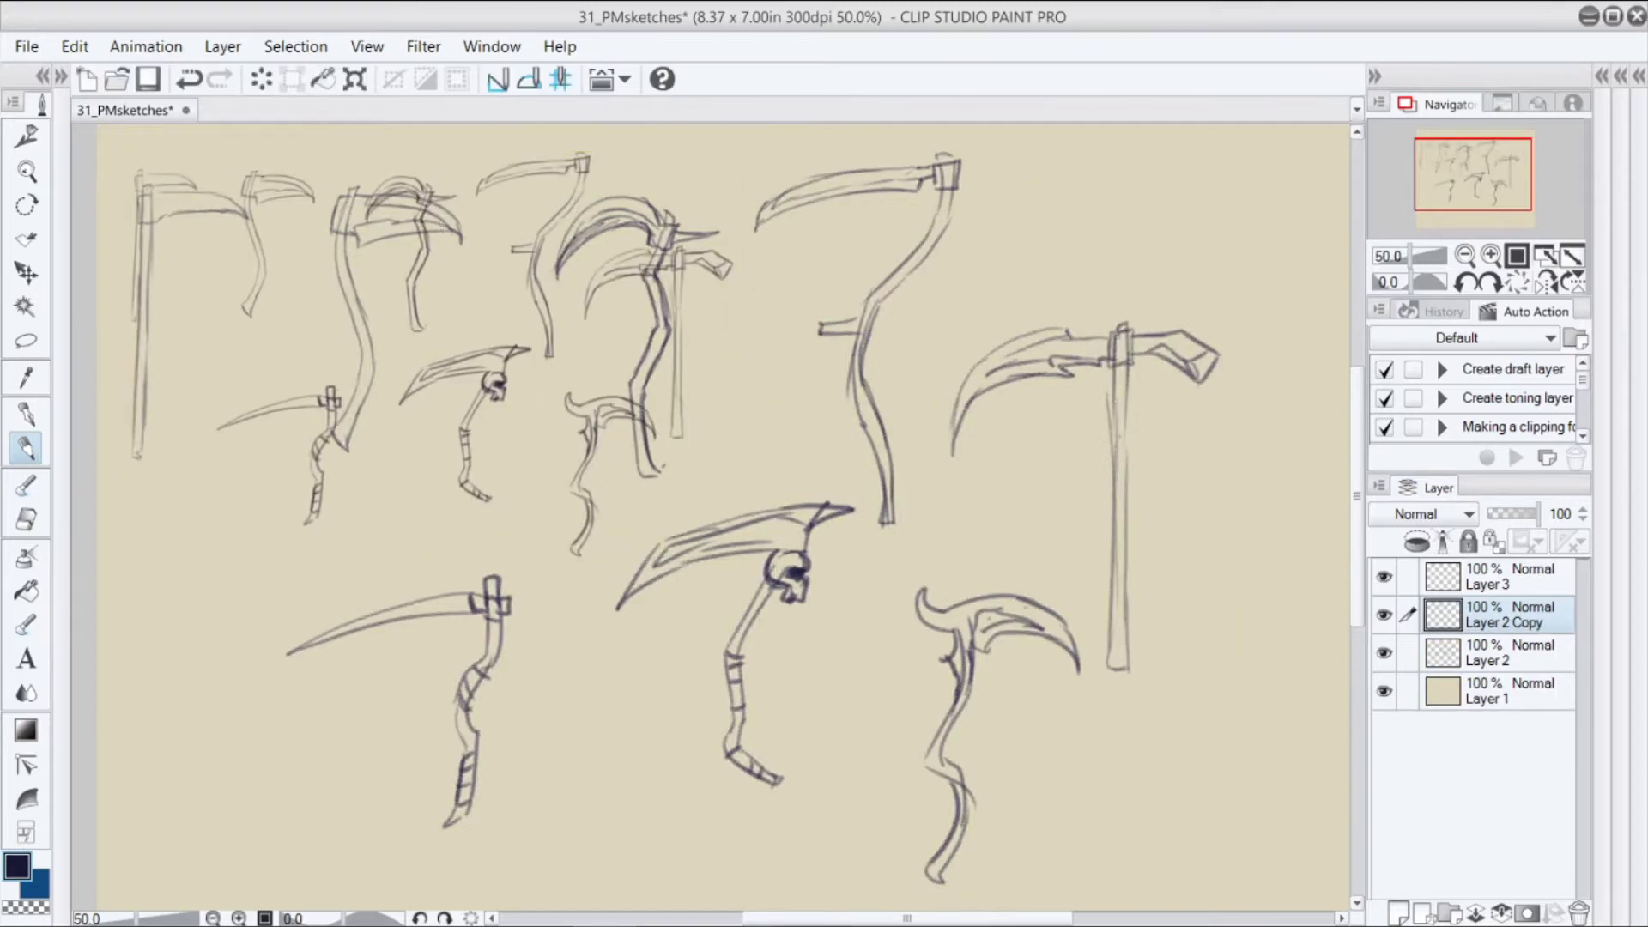
# Hide Layer 2 and make Layer 3 the visible, active drawing layer
pyautogui.click(1384, 653)
pyautogui.click(1384, 577)
pyautogui.click(1502, 577)
pyautogui.click(1384, 576)
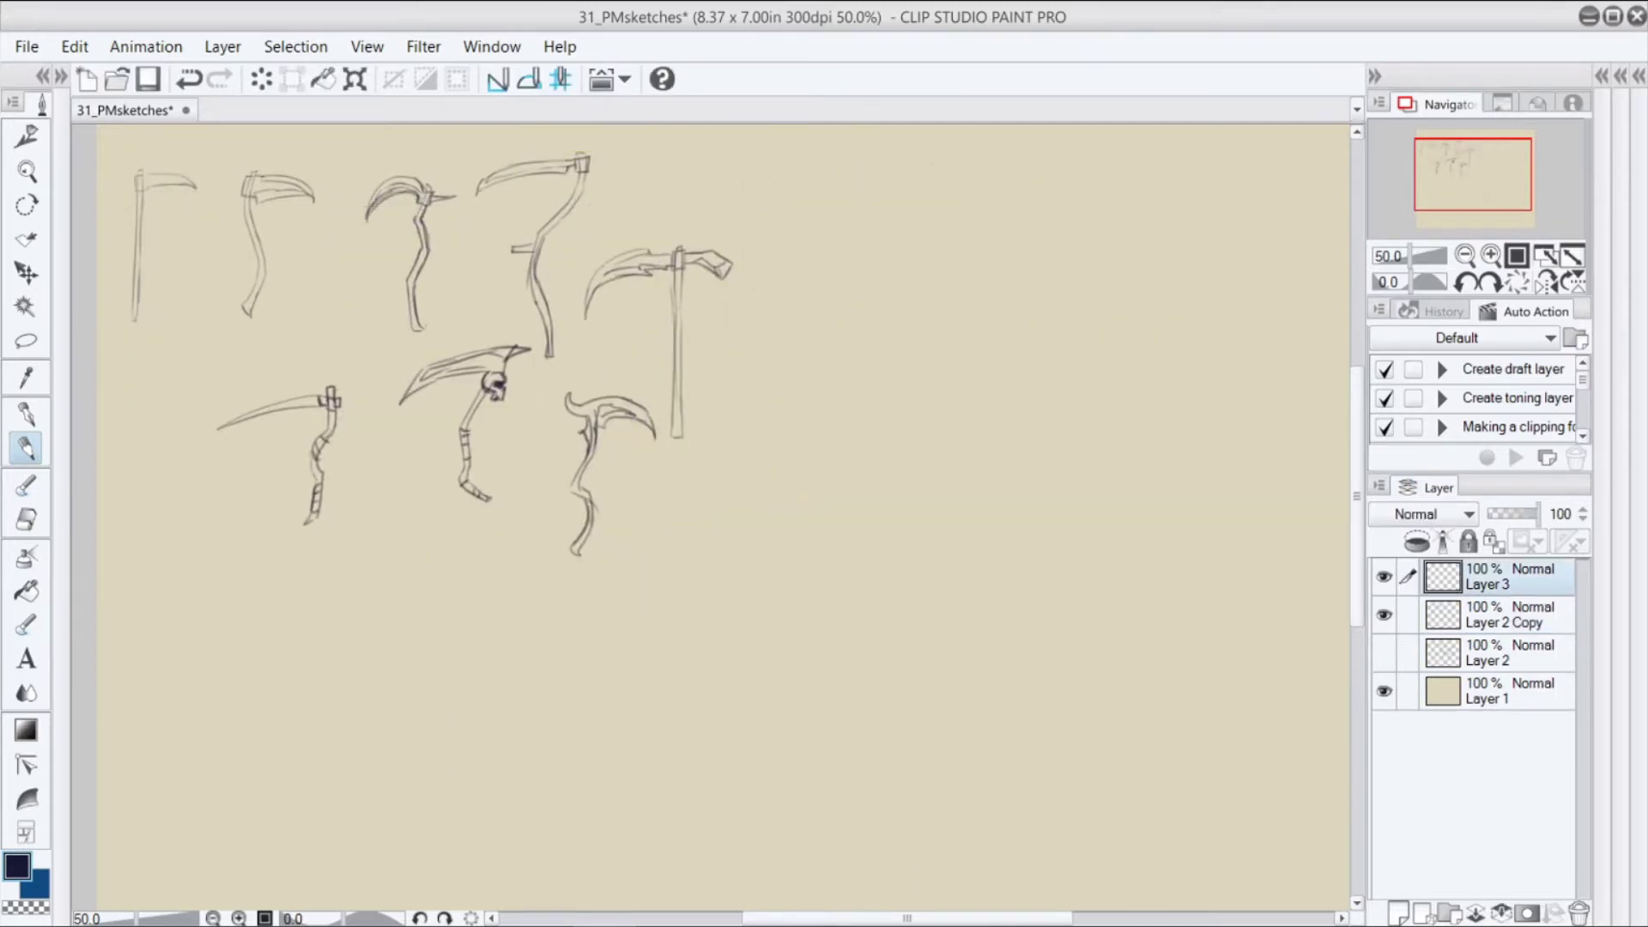
# Sketch a large zigzag scythe handle with a grip section and a neck on the empty canvas area
pyautogui.moveTo(1054, 345)
pyautogui.mouseDown()
pyautogui.moveTo(1000, 412)
pyautogui.moveTo(1049, 358)
pyautogui.mouseUp()
pyautogui.hotkey('ctrl', 'z')
pyautogui.hotkey('ctrl', 'z')
pyautogui.moveTo(1064, 372)
pyautogui.mouseDown()
pyautogui.moveTo(1011, 432)
pyautogui.moveTo(961, 612)
pyautogui.moveTo(987, 697)
pyautogui.mouseUp()
pyautogui.moveTo(1039, 505); pyautogui.dragTo(983, 626)
pyautogui.moveTo(981, 568); pyautogui.dragTo(1002, 590)
pyautogui.moveTo(983, 575); pyautogui.dragTo(959, 635)
pyautogui.moveTo(1049, 343); pyautogui.dragTo(1056, 300)
pyautogui.moveTo(1068, 371); pyautogui.dragTo(1070, 331)
# Draw the large scythe's head with a round joint, a wide curved blade pointing left and a back spike
pyautogui.moveTo(1051, 276)
pyautogui.mouseDown()
pyautogui.moveTo(1083, 264)
pyautogui.moveTo(1087, 313)
pyautogui.mouseUp()
pyautogui.moveTo(1064, 268); pyautogui.dragTo(884, 339)
pyautogui.hotkey('ctrl', 'z')
pyautogui.moveTo(1058, 273)
pyautogui.mouseDown()
pyautogui.moveTo(1035, 311)
pyautogui.moveTo(904, 388)
pyautogui.moveTo(948, 260)
pyautogui.moveTo(1054, 248)
pyautogui.moveTo(1189, 283)
pyautogui.mouseUp()
pyautogui.moveTo(1183, 272)
pyautogui.mouseDown()
pyautogui.moveTo(1082, 261)
pyautogui.moveTo(1113, 192)
pyautogui.moveTo(1170, 210)
pyautogui.moveTo(1082, 261)
pyautogui.moveTo(1177, 209)
pyautogui.mouseUp()
pyautogui.hotkey('ctrl', 'z')
pyautogui.hotkey('ctrl', 'z')
pyautogui.hotkey('ctrl', 'z')
pyautogui.hotkey('ctrl', 'z')
pyautogui.moveTo(1177, 210); pyautogui.dragTo(1090, 242)
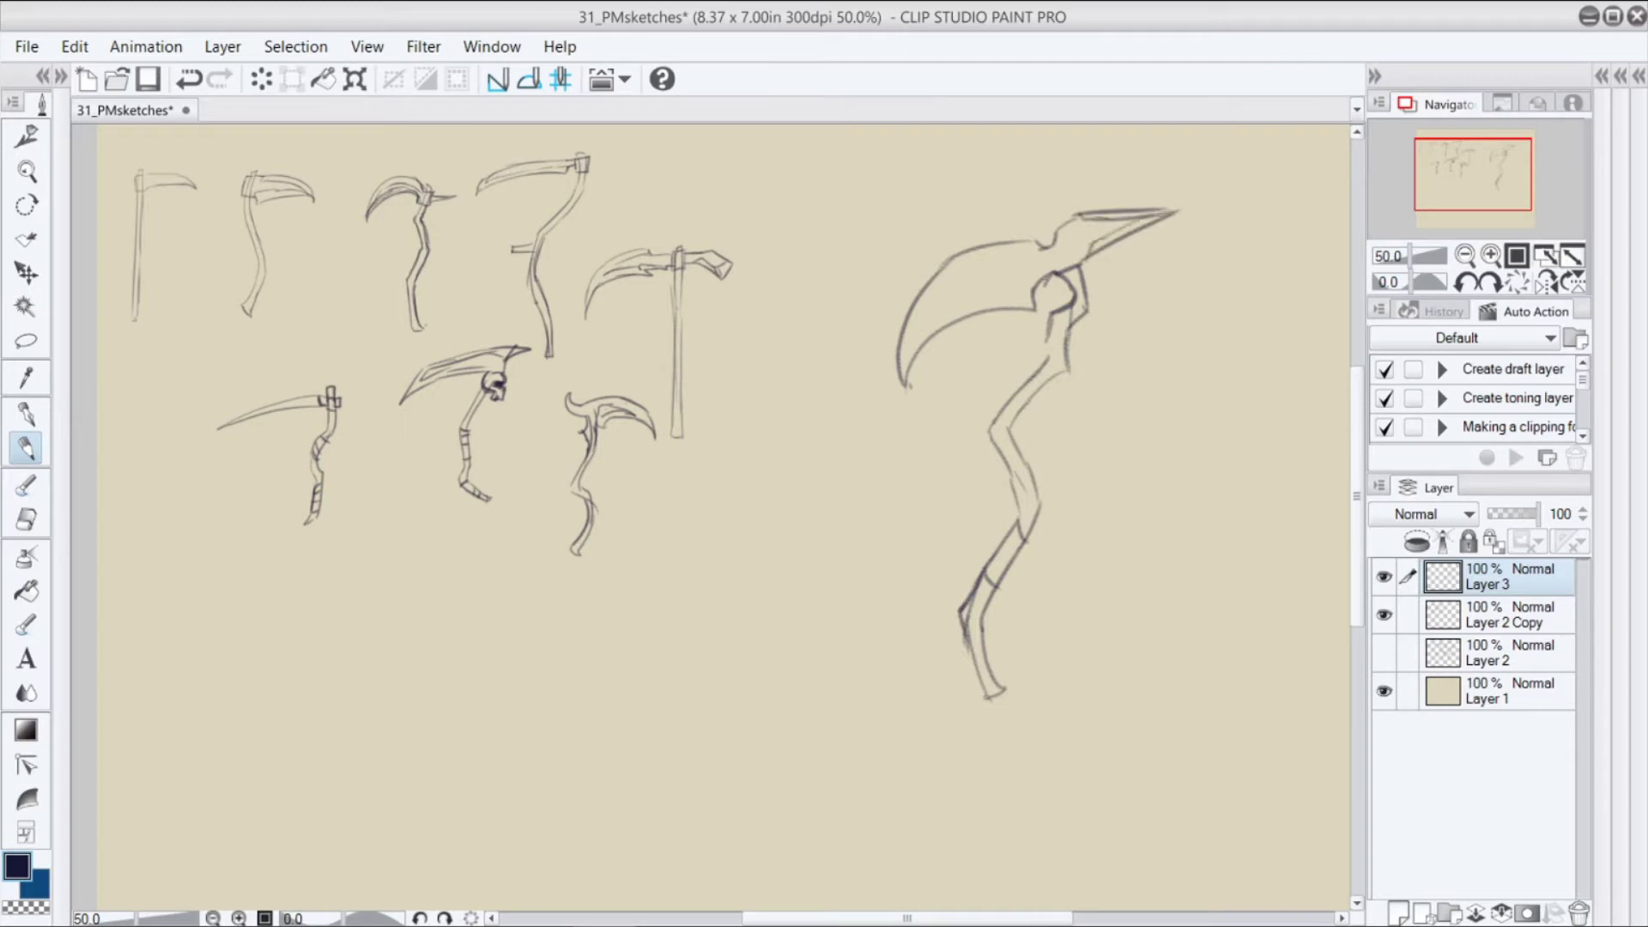
# Rotate the large scythe's blade and back spike clockwise, and add bevel lines on them and bands on the upper handle
pyautogui.moveTo(923, 325)
pyautogui.mouseDown()
pyautogui.moveTo(1003, 262)
pyautogui.moveTo(1018, 161)
pyautogui.moveTo(1250, 193)
pyautogui.moveTo(1301, 273)
pyautogui.mouseUp()
pyautogui.press('m')
pyautogui.hotkey('ctrl', 't')
pyautogui.press('Return')
pyautogui.hotkey('ctrl', 'd')
pyautogui.press('p')
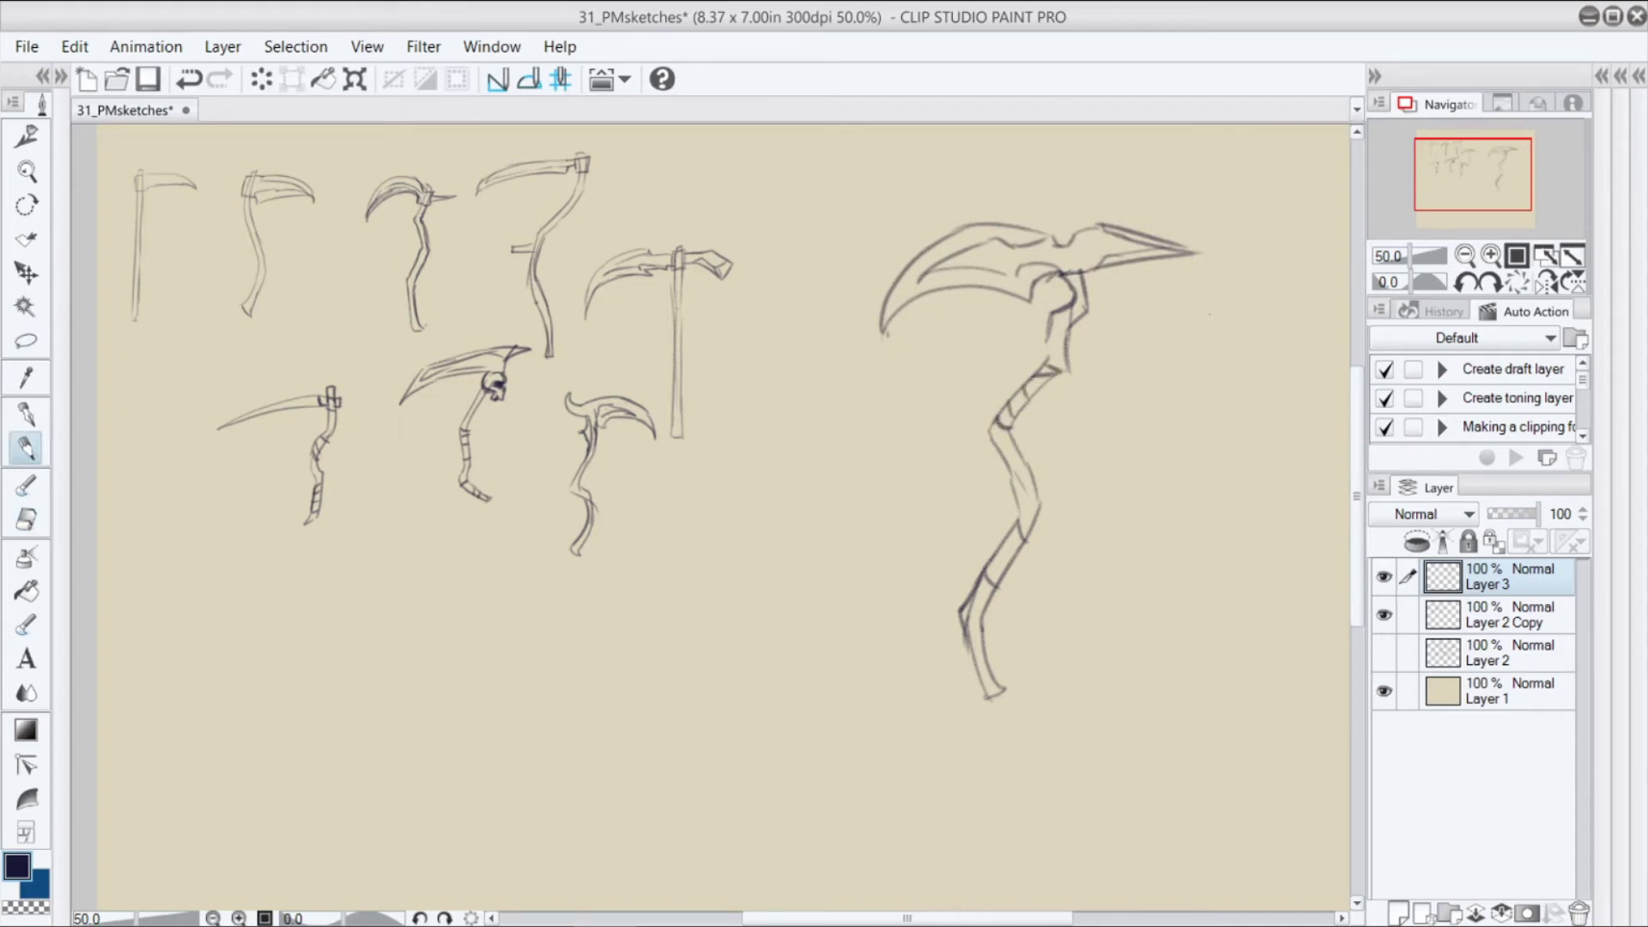
# Lasso the large scythe's handle below the neck, rotate it slightly counterclockwise and realign it with the neck
pyautogui.press('m')
pyautogui.moveTo(1082, 372); pyautogui.dragTo(1141, 561)
pyautogui.hotkey('ctrl', 't')
pyautogui.moveTo(1176, 738); pyautogui.dragTo(1211, 696)
pyautogui.moveTo(1012, 558); pyautogui.dragTo(1057, 563)
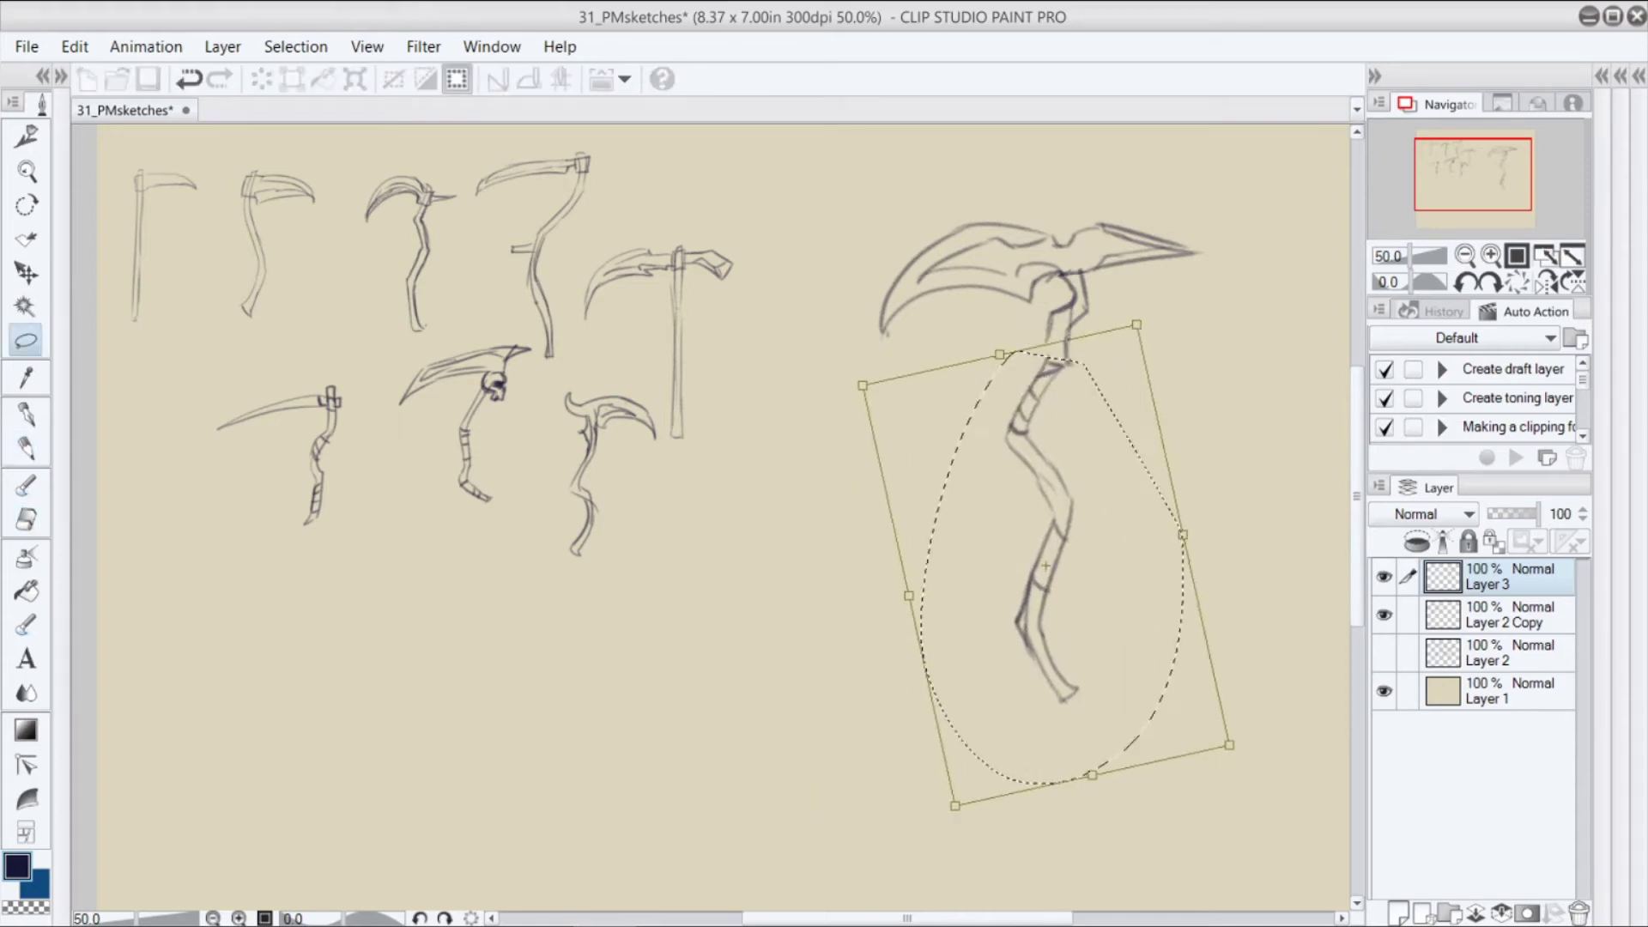
pyautogui.press('Return')
pyautogui.hotkey('ctrl', 'd')
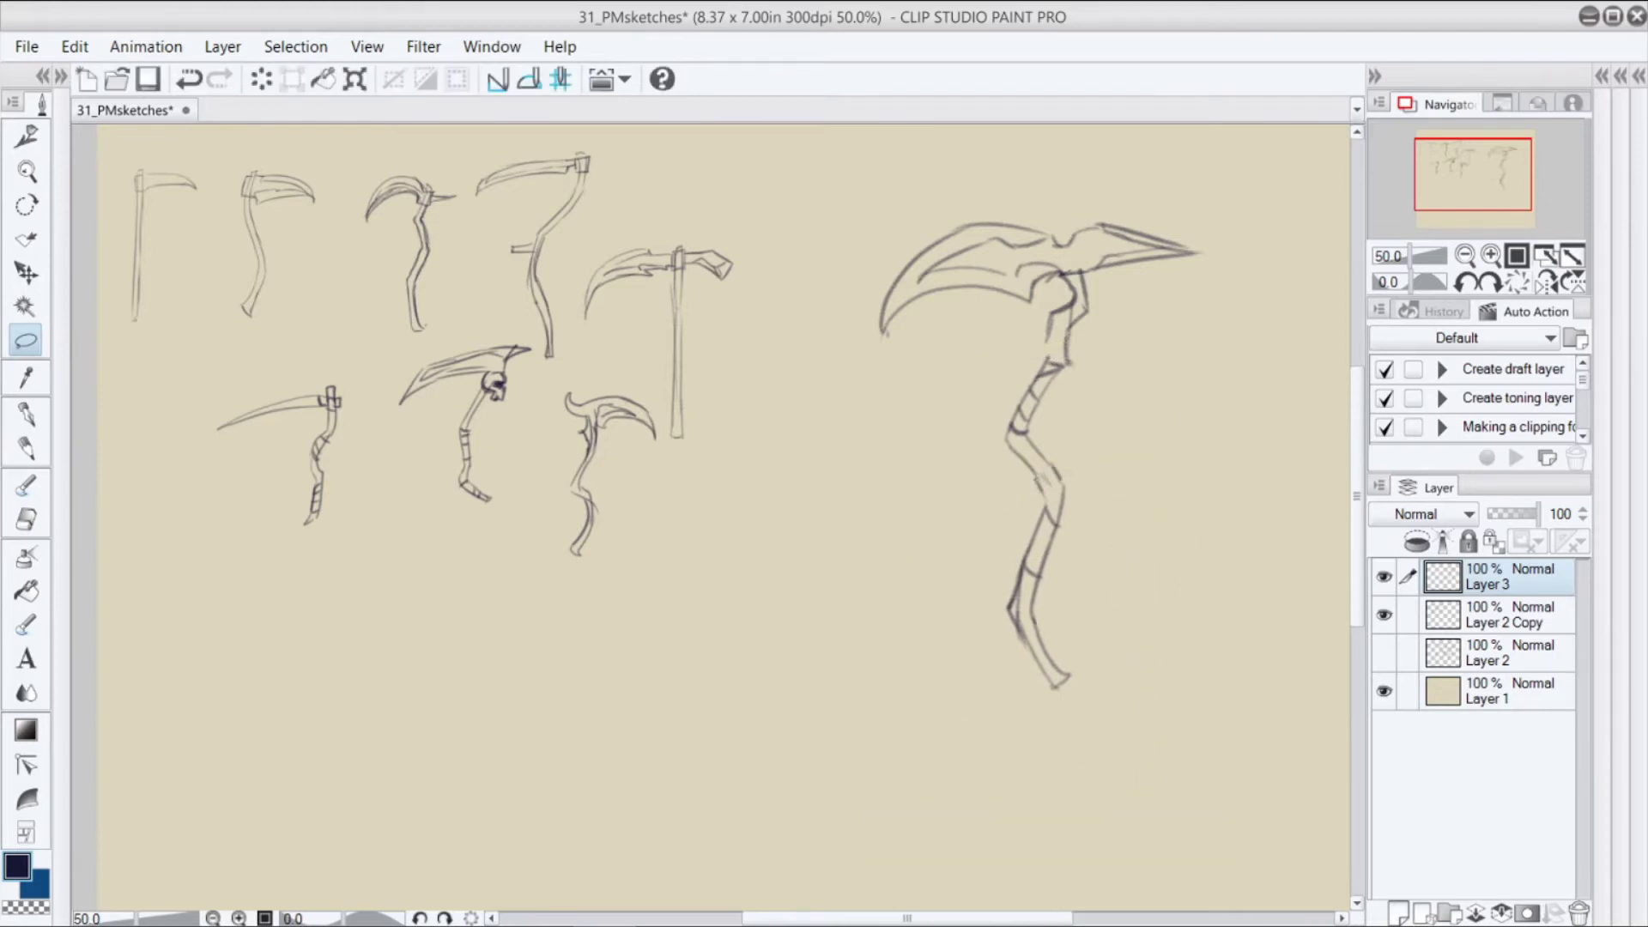
# Draw a thin upright spike on top of the large scythe's head
pyautogui.press('p')
pyautogui.moveTo(1061, 161); pyautogui.dragTo(1065, 243)
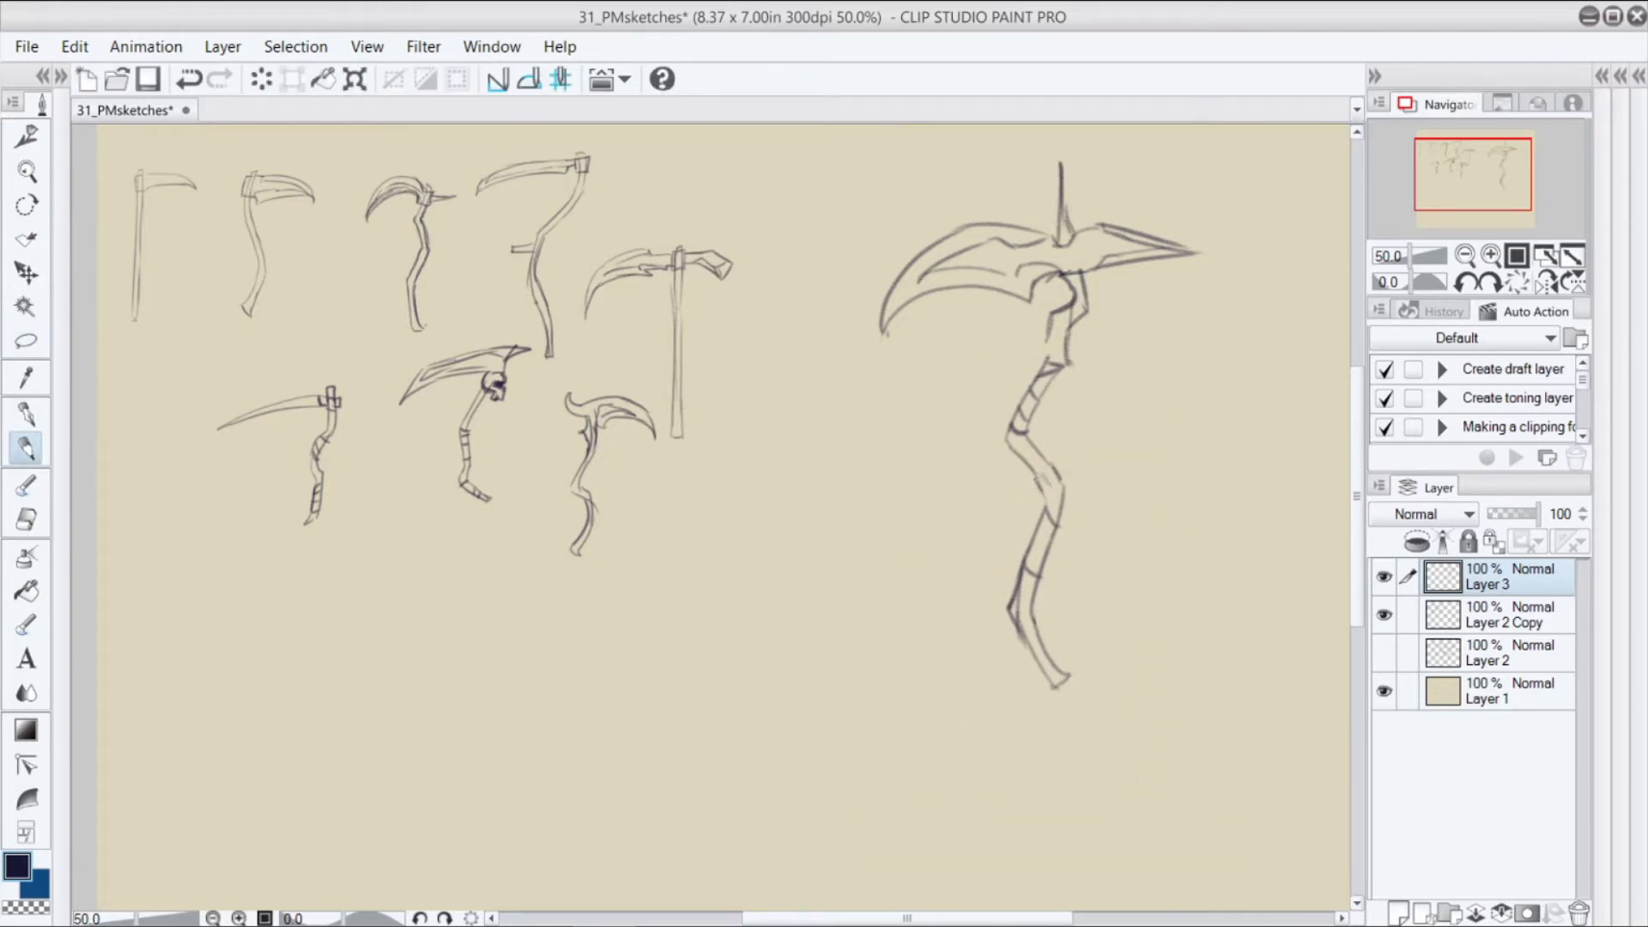
pyautogui.moveTo(1061, 683); pyautogui.dragTo(1071, 728)
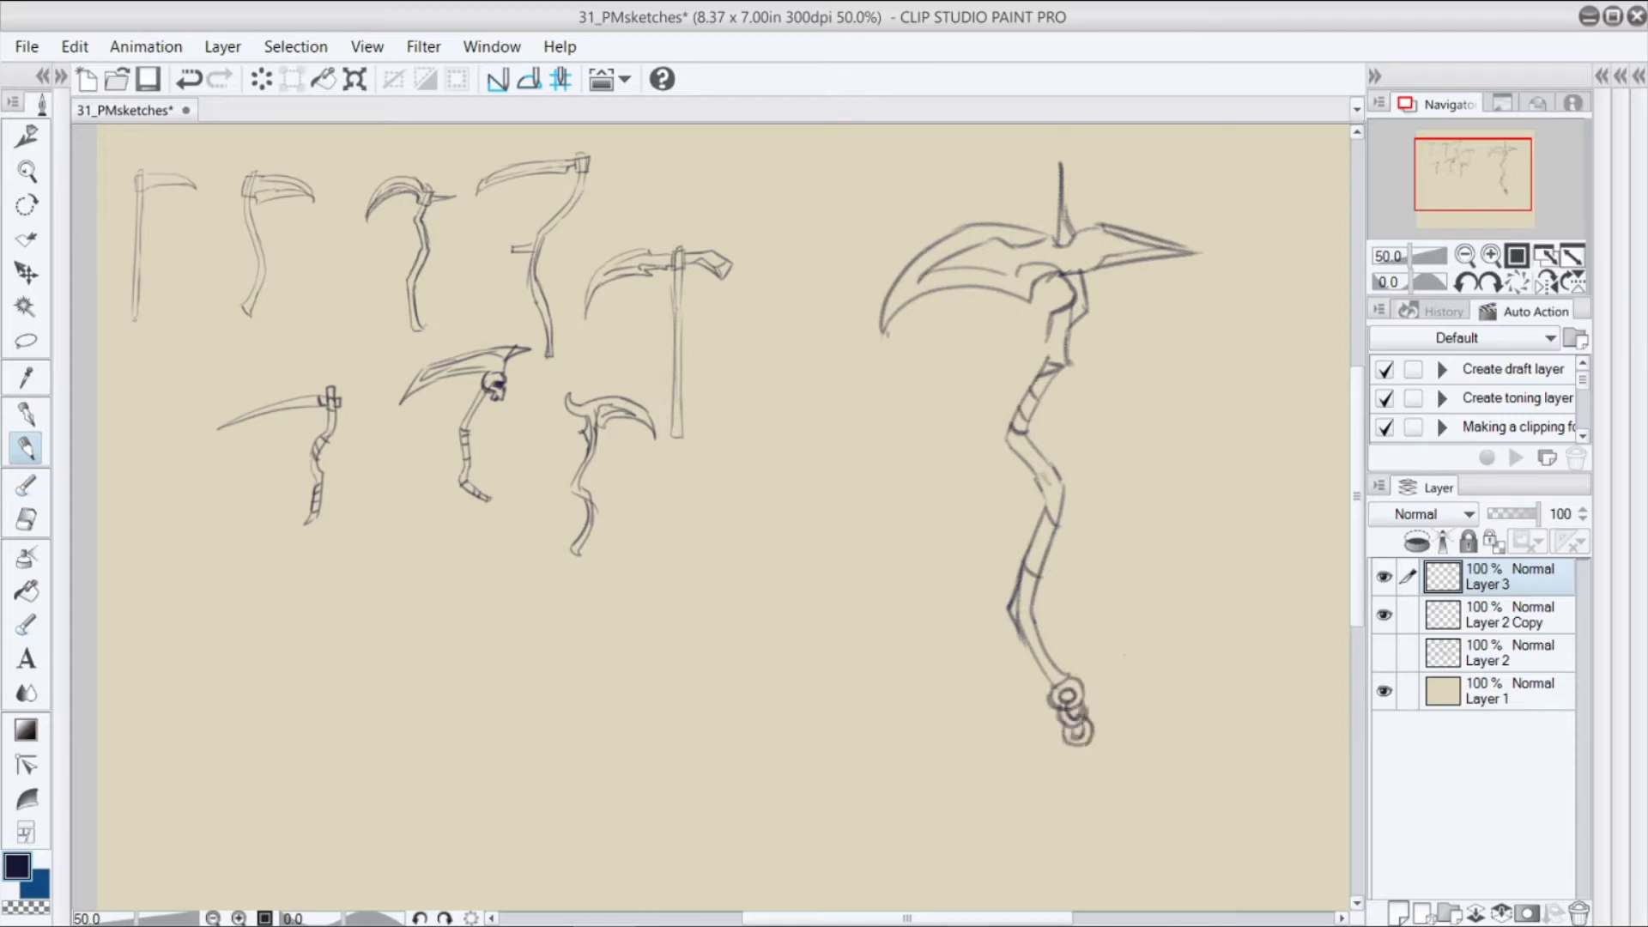
pyautogui.hotkey('ctrl', 'z')
pyautogui.hotkey('ctrl', 'z')
pyautogui.hotkey('ctrl', 'z')
pyautogui.hotkey('ctrl', 'z')
pyautogui.hotkey('ctrl', 'z')
pyautogui.hotkey('ctrl', 'z')
pyautogui.hotkey('ctrl', 'z')
# Sketch a small pointed cap at the lower end of the large scythe's handle
pyautogui.moveTo(1055, 690); pyautogui.dragTo(1070, 677)
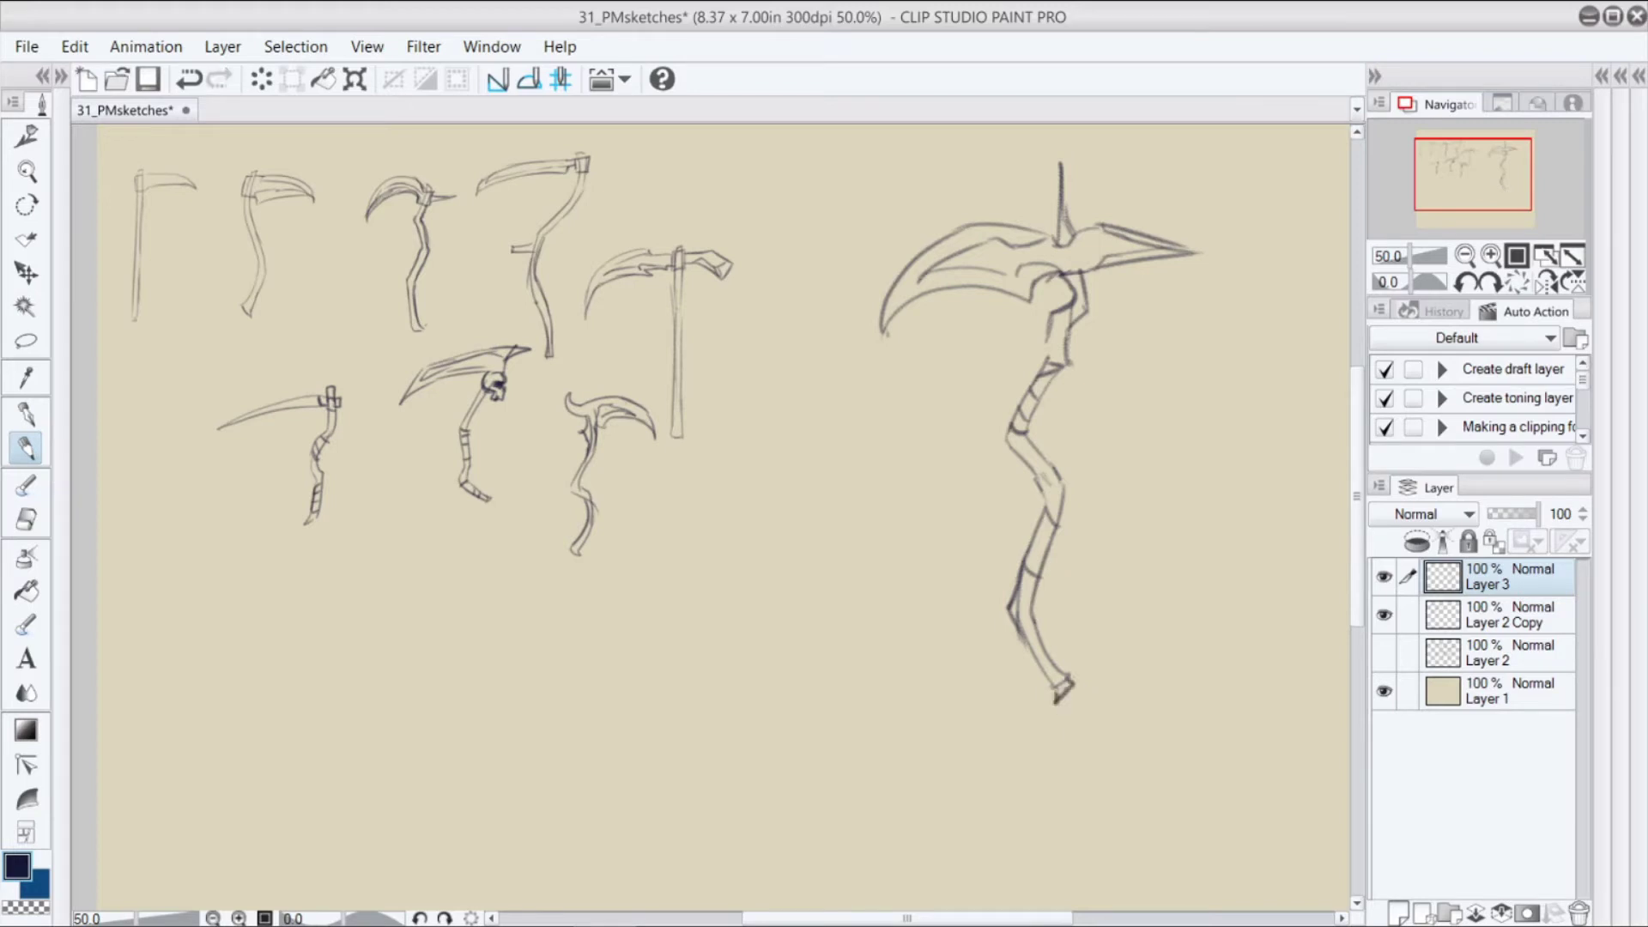
pyautogui.moveTo(1016, 585); pyautogui.dragTo(1011, 621)
pyautogui.moveTo(1003, 591)
pyautogui.mouseDown()
pyautogui.moveTo(1002, 637)
pyautogui.moveTo(1012, 601)
pyautogui.mouseUp()
pyautogui.press('e')
pyautogui.press('p')
pyautogui.hotkey('ctrl', 'z')
pyautogui.hotkey('ctrl', 'z')
pyautogui.hotkey('ctrl', 'z')
pyautogui.hotkey('ctrl', 'z')
pyautogui.hotkey('ctrl', 'z')
pyautogui.hotkey('ctrl', 'z')
# Draw a small front-facing skull where the large scythe's blade, back spike and handle meet
pyautogui.moveTo(1081, 232); pyautogui.dragTo(1088, 234)
pyautogui.moveTo(1098, 242); pyautogui.dragTo(1111, 242)
pyautogui.moveTo(1097, 249); pyautogui.dragTo(1113, 249)
pyautogui.press('e')
pyautogui.moveTo(1075, 249)
pyautogui.mouseDown()
pyautogui.moveTo(1113, 244)
pyautogui.moveTo(1067, 247)
pyautogui.mouseUp()
pyautogui.press('p')
pyautogui.moveTo(1064, 271)
pyautogui.mouseDown()
pyautogui.moveTo(1067, 287)
pyautogui.moveTo(1074, 274)
pyautogui.mouseUp()
pyautogui.press('e')
pyautogui.press('p')
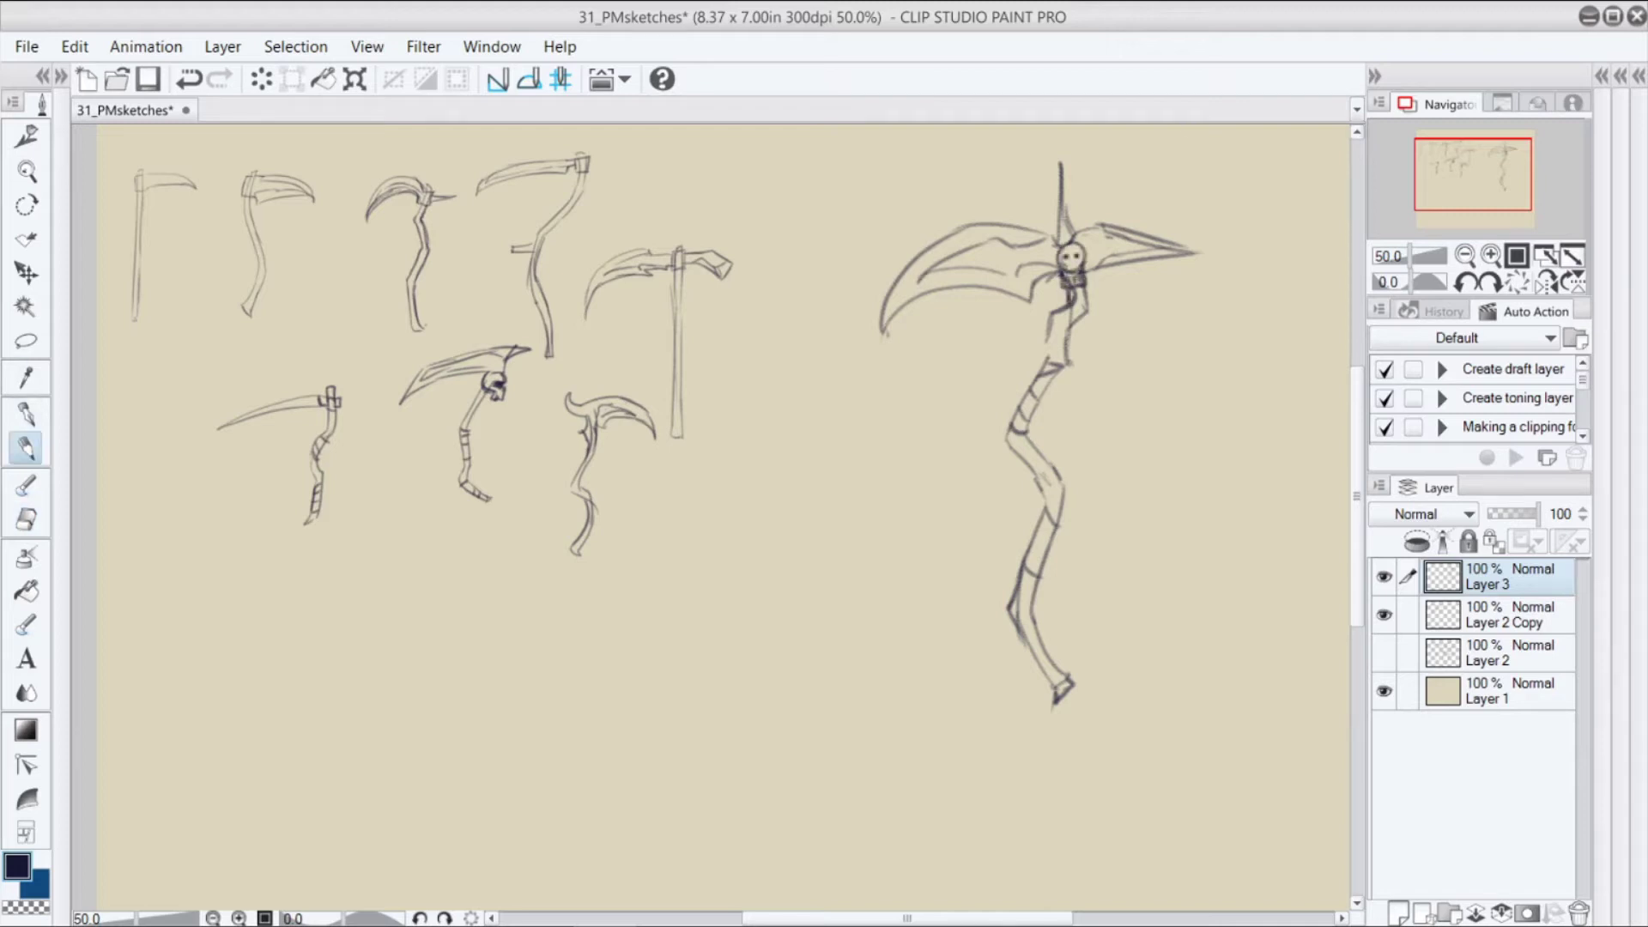
# Enlarge the whole large scythe sketch with a free transform so it extends farther down the canvas
pyautogui.hotkey('ctrl', 't')
pyautogui.moveTo(877, 714); pyautogui.dragTo(775, 888)
pyautogui.press('Return')
# Add a new raster layer beneath the large scythe's sketch layer and name it "color"
pyautogui.rightClick(1499, 578)
pyautogui.click(1250, 316)
pyautogui.press('m')
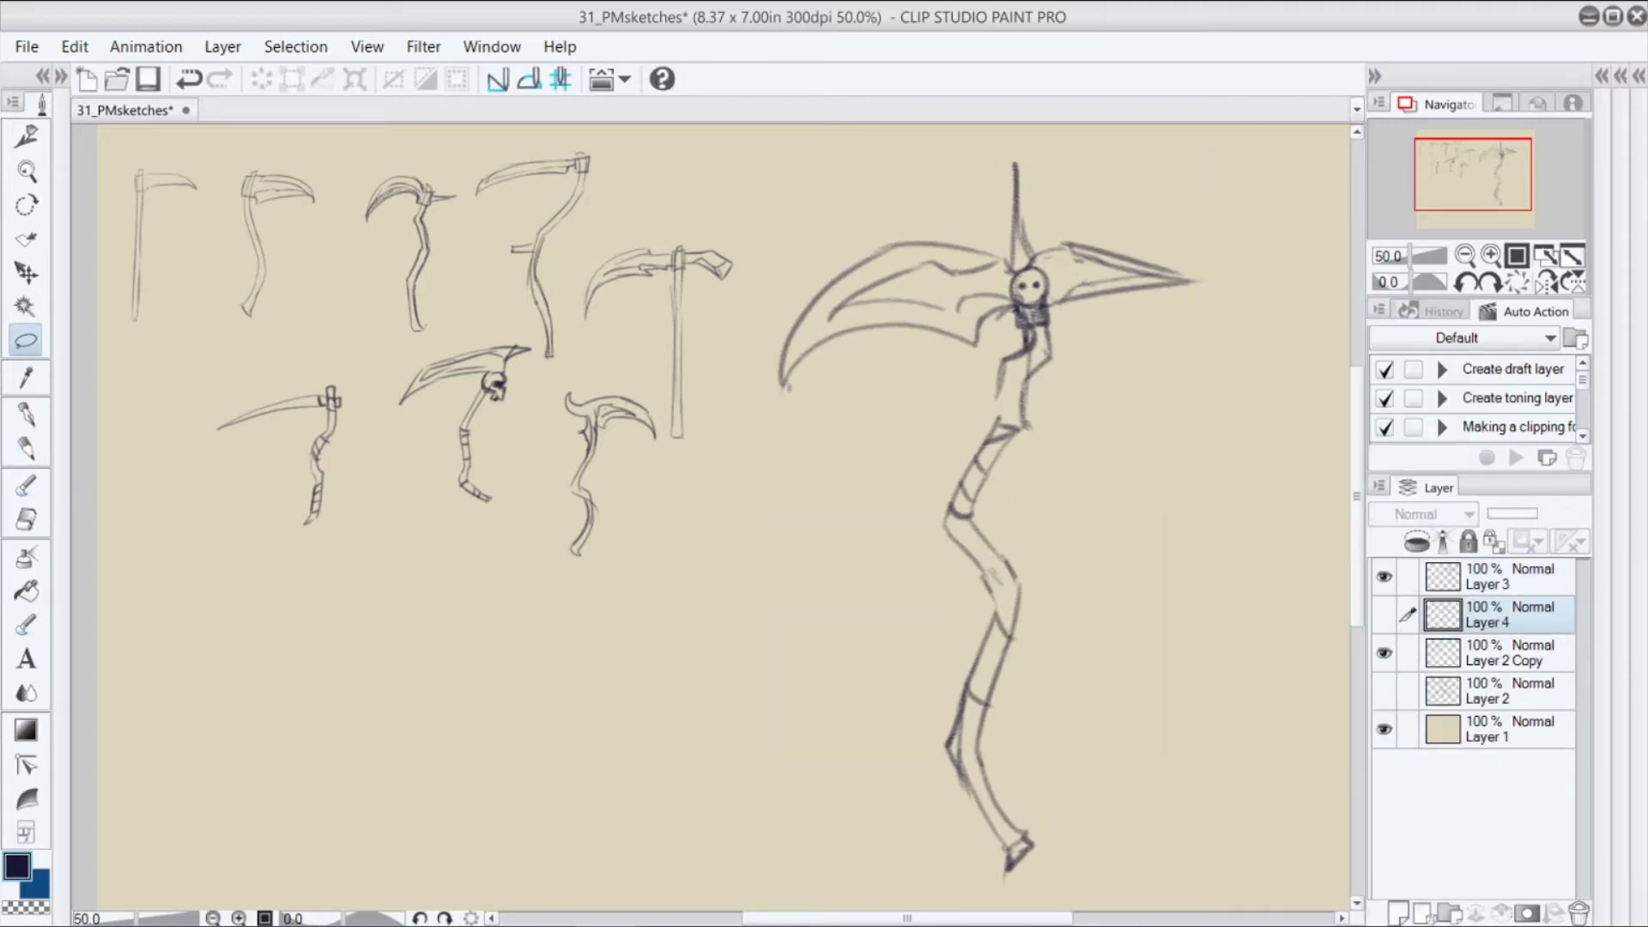
pyautogui.doubleClick(1488, 622)
pyautogui.write('color')
pyautogui.press('Return')
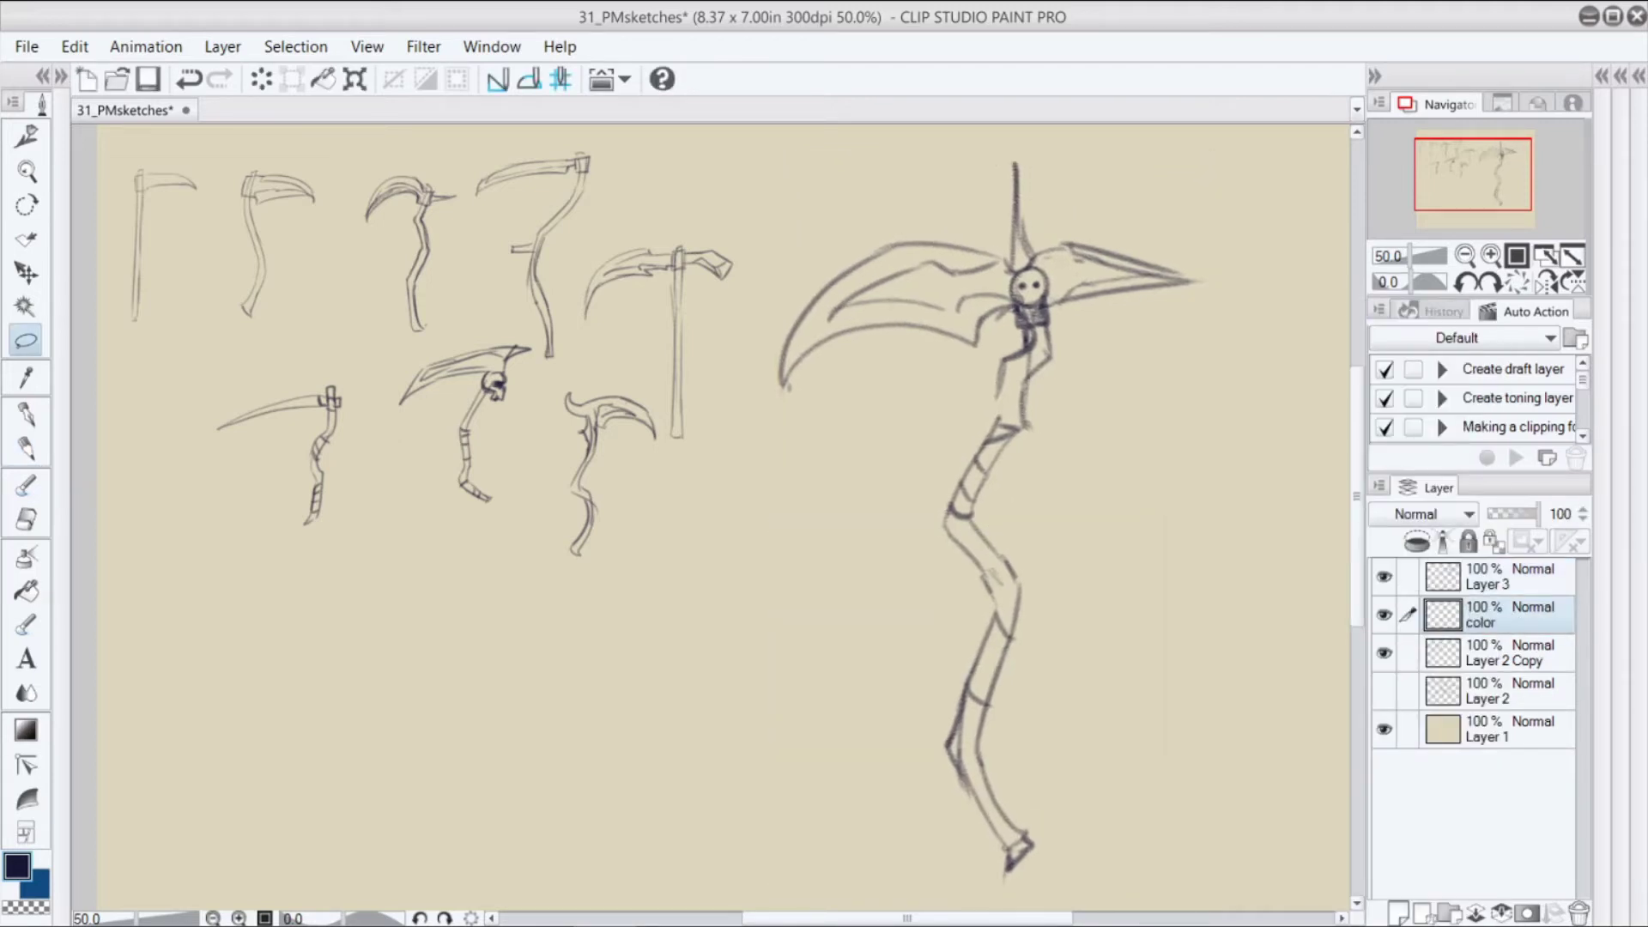
pyautogui.moveTo(783, 390)
pyautogui.mouseDown()
pyautogui.moveTo(964, 341)
pyautogui.moveTo(799, 364)
pyautogui.moveTo(974, 344)
pyautogui.moveTo(1018, 276)
pyautogui.mouseUp()
pyautogui.hotkey('ctrl', 'z')
pyautogui.hotkey('ctrl', 'z')
pyautogui.hotkey('ctrl', 'z')
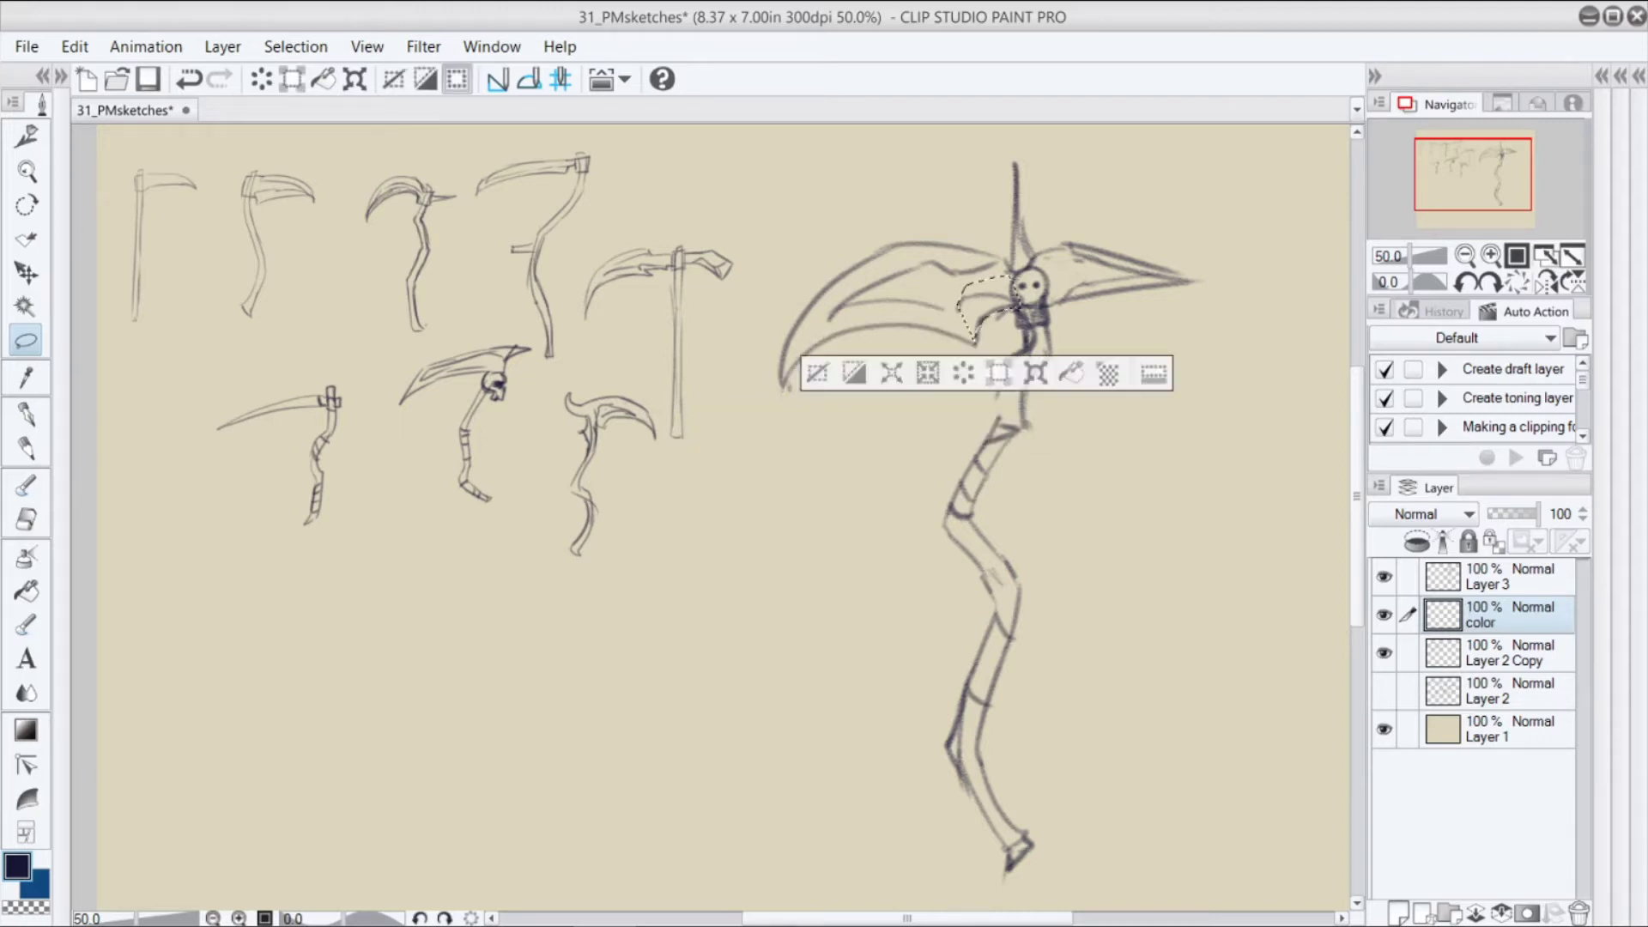
pyautogui.hotkey('ctrl', 'z')
pyautogui.hotkey('ctrl', 'z')
pyautogui.moveTo(976, 344)
pyautogui.mouseDown()
pyautogui.moveTo(1022, 288)
pyautogui.moveTo(809, 331)
pyautogui.moveTo(974, 343)
pyautogui.moveTo(785, 392)
pyautogui.moveTo(1011, 264)
pyautogui.moveTo(832, 264)
pyautogui.mouseUp()
pyautogui.hotkey('ctrl', 'z')
pyautogui.hotkey('ctrl', 'z')
pyautogui.hotkey('ctrl', 'z')
# Lasso the outline of the large scythe's curved blade and fill it with dark navy on the color layer
pyautogui.moveTo(785, 388)
pyautogui.mouseDown()
pyautogui.moveTo(983, 358)
pyautogui.moveTo(1084, 247)
pyautogui.moveTo(1027, 261)
pyautogui.mouseUp()
pyautogui.hotkey('ctrl', 'd')
pyautogui.moveTo(784, 387); pyautogui.dragTo(959, 334)
pyautogui.hotkey('ctrl', 'd')
pyautogui.moveTo(1014, 272)
pyautogui.mouseDown()
pyautogui.moveTo(826, 292)
pyautogui.moveTo(969, 347)
pyautogui.moveTo(1024, 306)
pyautogui.mouseUp()
pyautogui.click(987, 422)
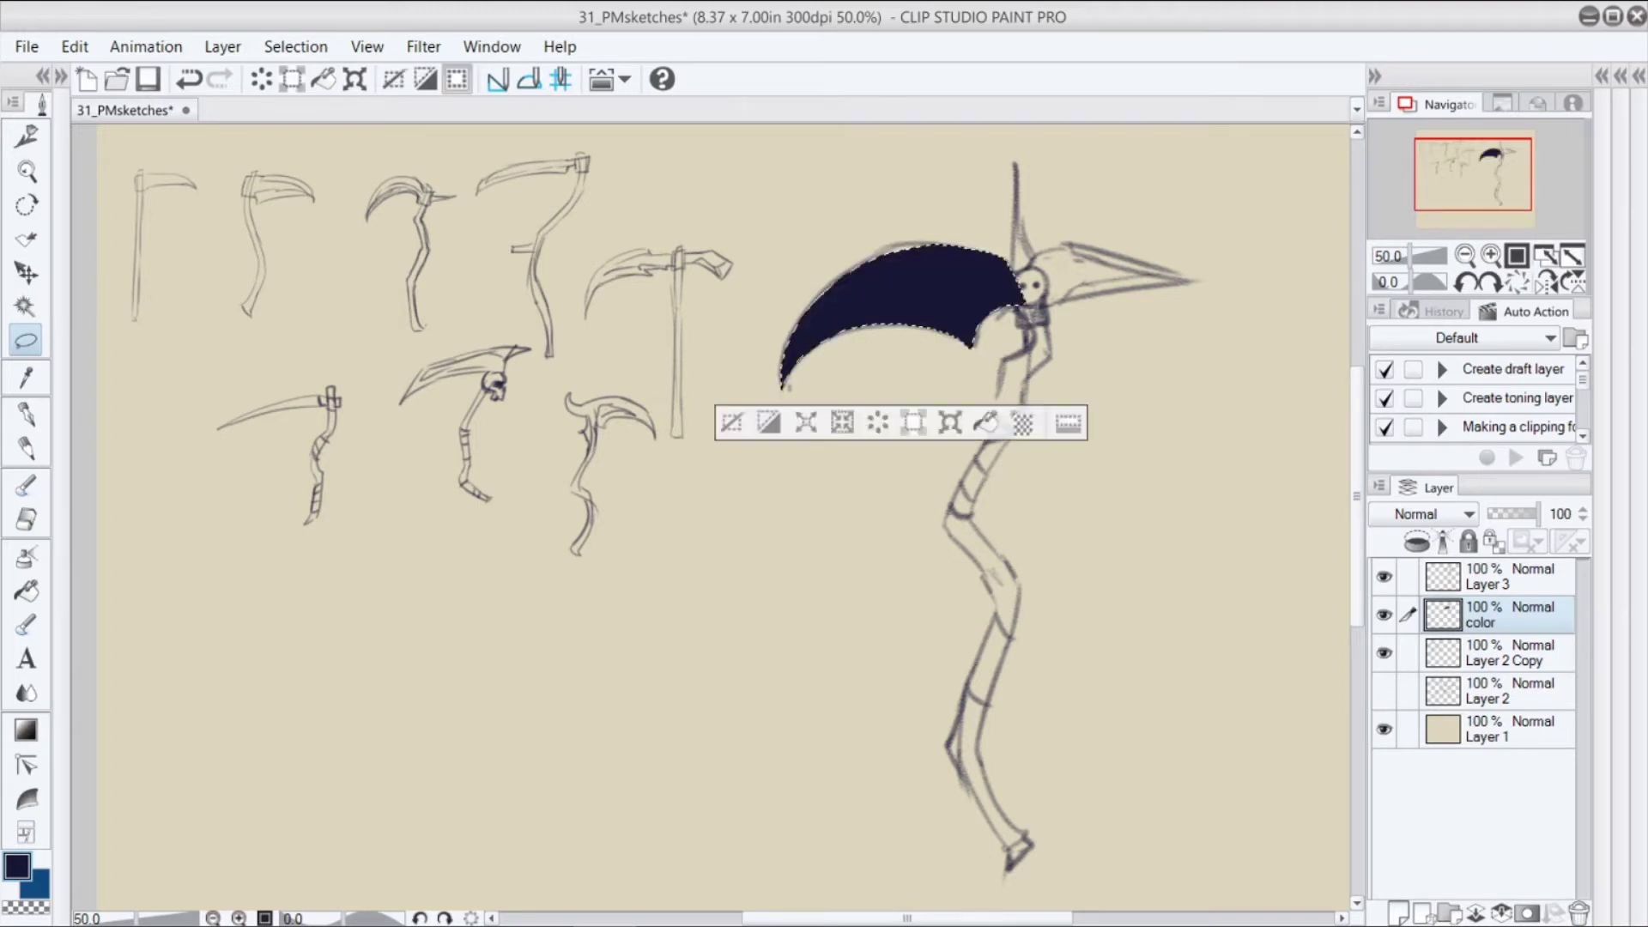
# Choose a medium purple (H 253, L 54, S 31) and refill the curved blade with it
pyautogui.click(61, 77)
pyautogui.click(146, 822)
pyautogui.click(1090, 422)
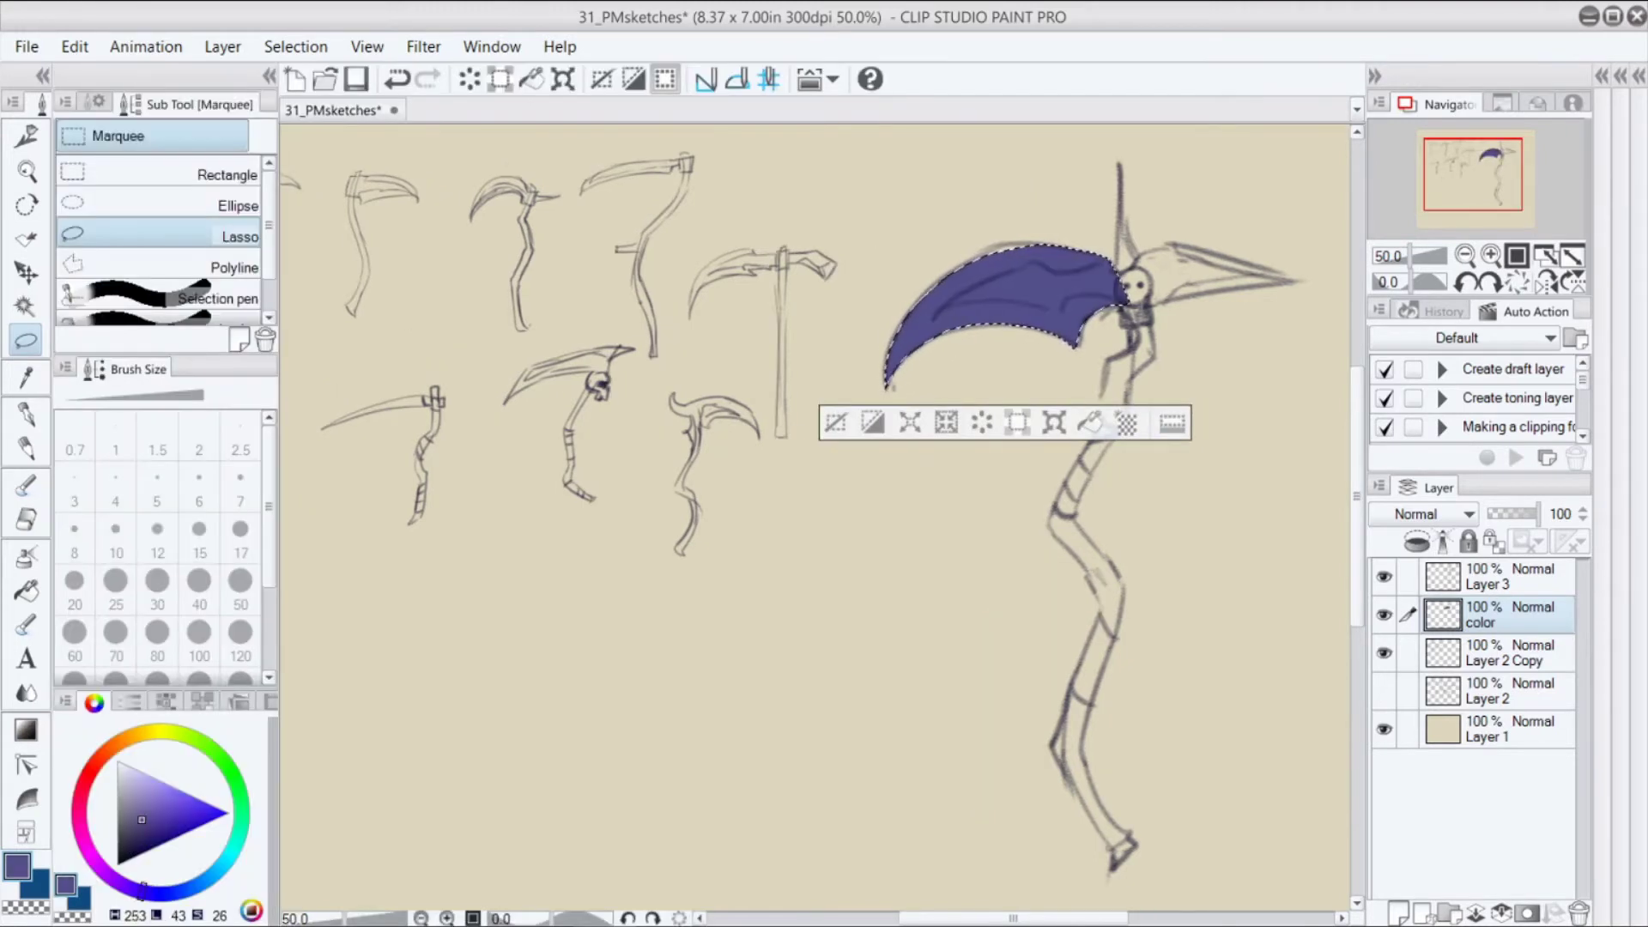
pyautogui.click(143, 891)
pyautogui.click(149, 809)
pyautogui.click(1090, 422)
pyautogui.hotkey('ctrl', 'd')
# Lasso the blade's inner end, the back spike and the top spike, and fill them with the same purple
pyautogui.moveTo(954, 278)
pyautogui.mouseDown()
pyautogui.moveTo(1068, 249)
pyautogui.moveTo(1118, 305)
pyautogui.mouseUp()
pyautogui.click(1091, 311)
pyautogui.hotkey('ctrl', 'd')
pyautogui.click(1214, 335)
pyautogui.click(960, 336)
pyautogui.moveTo(1145, 250); pyautogui.dragTo(1279, 285)
pyautogui.hotkey('ctrl', 'd')
pyautogui.moveTo(1149, 300)
pyautogui.mouseDown()
pyautogui.moveTo(1250, 274)
pyautogui.moveTo(1135, 264)
pyautogui.moveTo(1144, 250)
pyautogui.moveTo(1144, 283)
pyautogui.moveTo(1137, 269)
pyautogui.mouseUp()
pyautogui.click(1239, 336)
pyautogui.hotkey('ctrl', 'd')
pyautogui.hotkey('ctrl', 'd')
pyautogui.hotkey('ctrl', 'd')
pyautogui.hotkey('ctrl', 'd')
# Fill the scythe's neck and upper handle down to the first bend with the same purple, section by section
pyautogui.hotkey('alt', 'Delete')
pyautogui.hotkey('ctrl', 'd')
pyautogui.hotkey('alt', 'Delete')
pyautogui.hotkey('ctrl', 'd')
pyautogui.hotkey('alt', 'Delete')
pyautogui.hotkey('ctrl', 'd')
pyautogui.moveTo(1135, 327)
pyautogui.mouseDown()
pyautogui.moveTo(1149, 308)
pyautogui.moveTo(1149, 334)
pyautogui.mouseUp()
pyautogui.hotkey('alt', 'Delete')
pyautogui.hotkey('ctrl', 'd')
pyautogui.hotkey('alt', 'Delete')
pyautogui.hotkey('ctrl', 'd')
pyautogui.hotkey('ctrl', 'd')
pyautogui.hotkey('alt', 'Delete')
pyautogui.moveTo(1126, 426)
pyautogui.mouseDown()
pyautogui.moveTo(1150, 345)
pyautogui.moveTo(1050, 513)
pyautogui.moveTo(1116, 419)
pyautogui.mouseUp()
pyautogui.hotkey('ctrl', 'd')
pyautogui.hotkey('alt', 'Delete')
pyautogui.hotkey('ctrl', 'd')
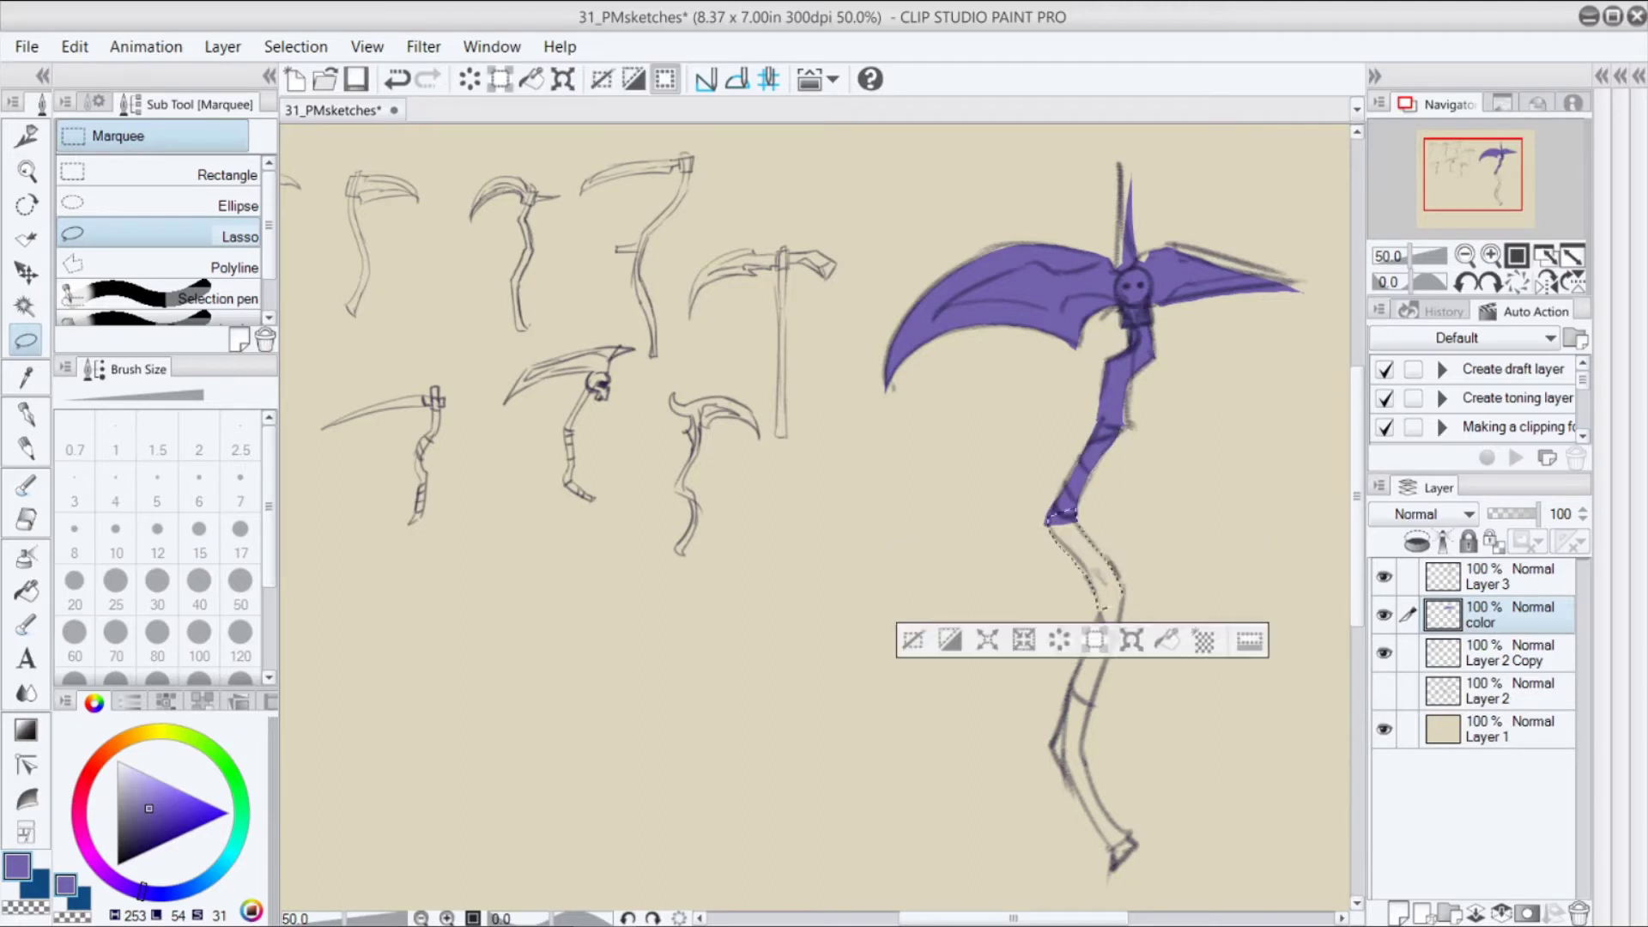
# Lasso the handle sections between the first bend and the lower bend and fill them with purple
pyautogui.moveTo(1077, 523); pyautogui.dragTo(1057, 512)
pyautogui.hotkey('alt', 'Delete')
pyautogui.hotkey('ctrl', 'd')
pyautogui.moveTo(1099, 608); pyautogui.dragTo(1050, 744)
pyautogui.hotkey('alt', 'Delete')
pyautogui.hotkey('ctrl', 'd')
pyautogui.moveTo(1124, 624)
pyautogui.mouseDown()
pyautogui.moveTo(1102, 604)
pyautogui.moveTo(1116, 678)
pyautogui.mouseUp()
pyautogui.hotkey('alt', 'Delete')
pyautogui.hotkey('ctrl', 'd')
# Fill the lowest handle section and its end cap with purple, and patch the remaining gaps in the silhouette
pyautogui.hotkey('ctrl', 'd')
pyautogui.moveTo(1051, 745)
pyautogui.mouseDown()
pyautogui.moveTo(1083, 743)
pyautogui.moveTo(1059, 750)
pyautogui.mouseUp()
pyautogui.hotkey('alt', 'BackSpace')
pyautogui.hotkey('ctrl', 'd')
pyautogui.hotkey('alt', 'Delete')
pyautogui.hotkey('ctrl', 'd')
pyautogui.moveTo(1132, 838)
pyautogui.mouseDown()
pyautogui.moveTo(1113, 844)
pyautogui.moveTo(1119, 868)
pyautogui.moveTo(1051, 742)
pyautogui.moveTo(1109, 851)
pyautogui.mouseUp()
pyautogui.hotkey('alt', 'Delete')
pyautogui.hotkey('ctrl', 'd')
pyautogui.hotkey('alt', 'BackSpace')
pyautogui.hotkey('ctrl', 'd')
pyautogui.hotkey('alt', 'Delete')
pyautogui.hotkey('ctrl', 'd')
pyautogui.hotkey('alt', 'Delete')
pyautogui.hotkey('ctrl', 'd')
pyautogui.hotkey('alt', 'Delete')
pyautogui.hotkey('alt', 'Delete')
pyautogui.hotkey('ctrl', 'd')
# Hide the sketch layer and erase rough edges on the blade's upper curve and the neck of the silhouette
pyautogui.click(1384, 577)
pyautogui.click(1384, 577)
pyautogui.click(1384, 577)
pyautogui.press('e')
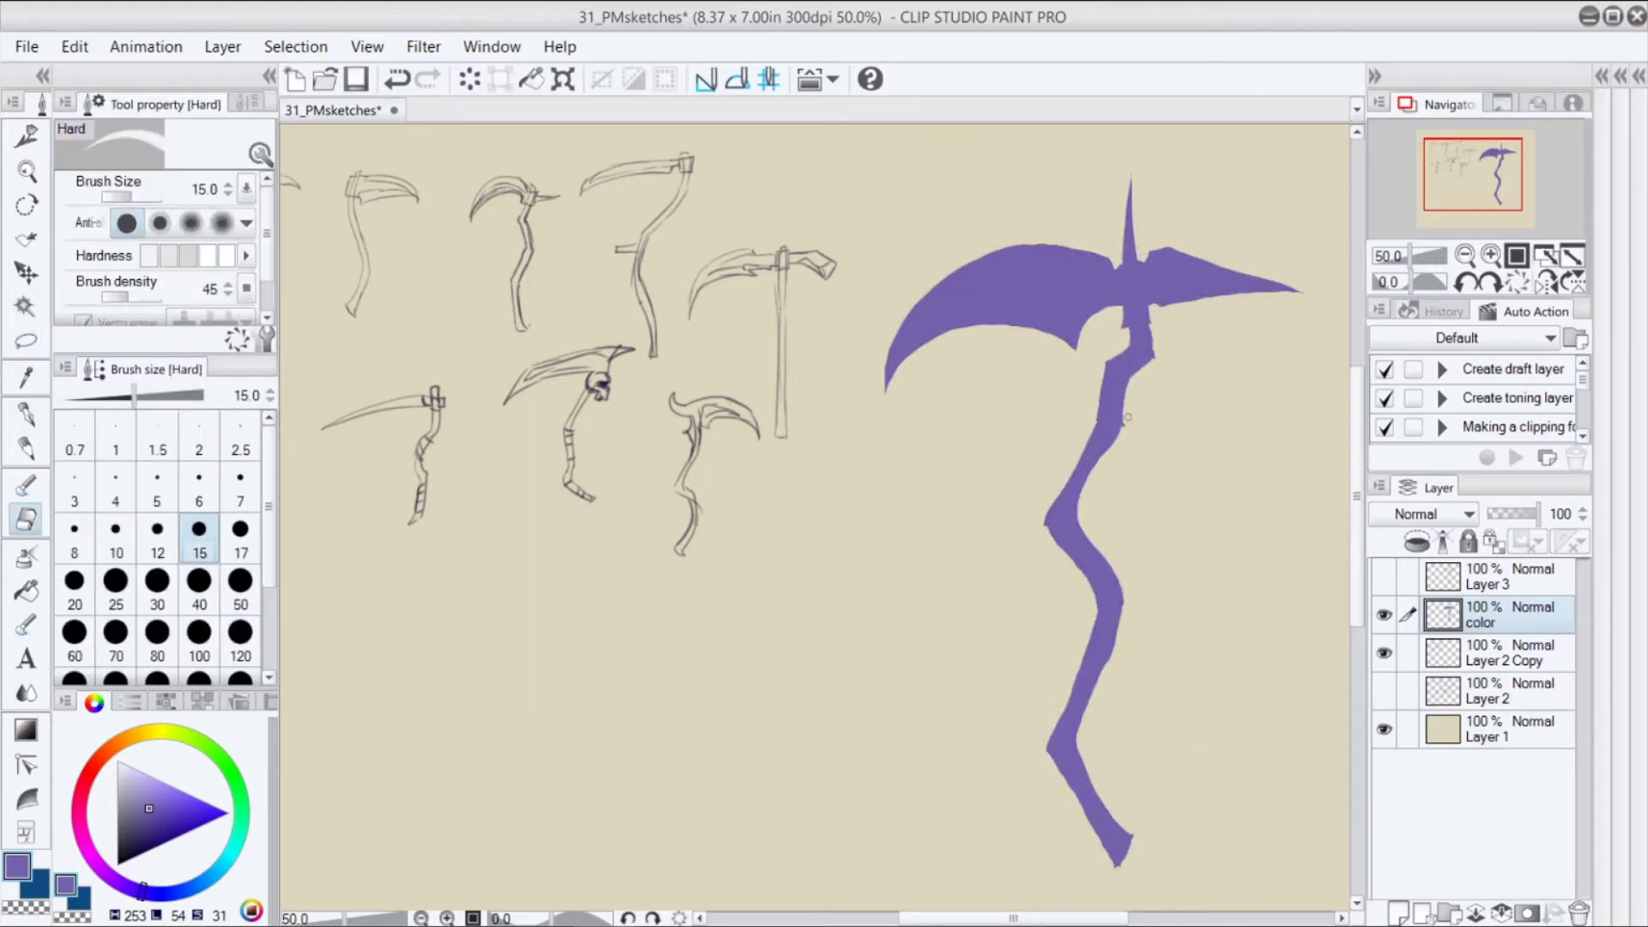
pyautogui.hotkey('ctrl', 'z')
pyautogui.moveTo(979, 328); pyautogui.dragTo(1045, 333)
pyautogui.hotkey('ctrl', 'z')
pyautogui.moveTo(1007, 242); pyautogui.dragTo(1089, 244)
pyautogui.moveTo(1153, 338); pyautogui.dragTo(1156, 323)
# Lasso the handle below the scythe head and transform it to sit slightly farther left
pyautogui.press('m')
pyautogui.hotkey('ctrl', 't')
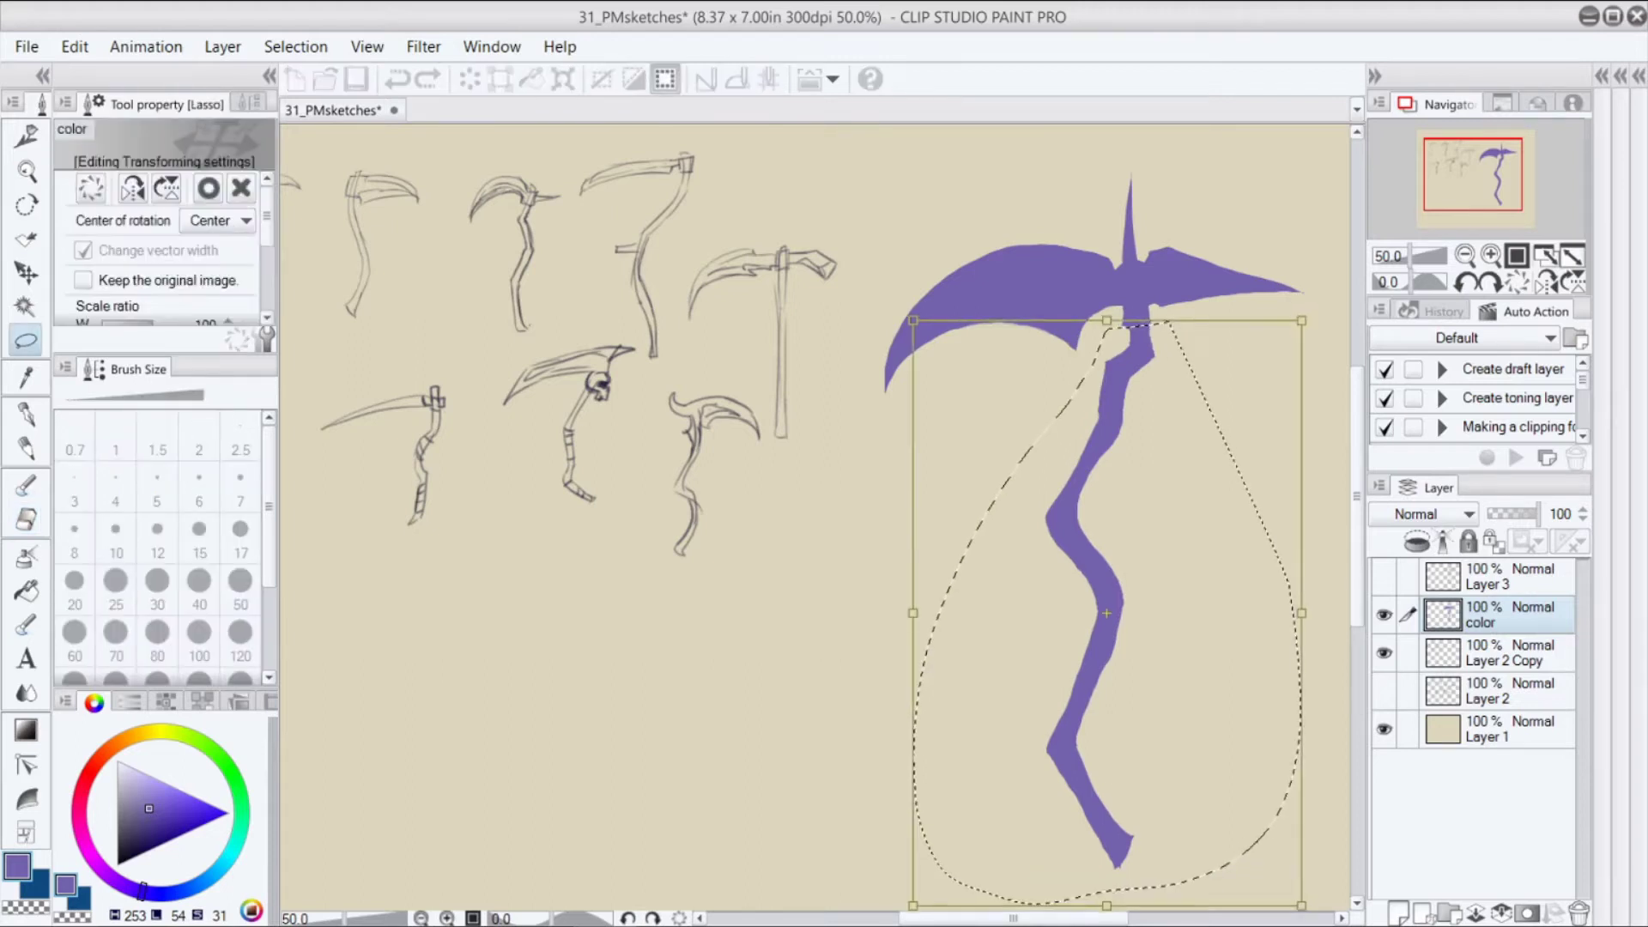
pyautogui.press('Return')
pyautogui.hotkey('ctrl', 'd')
# Reshape the outer corner of the handle's middle bend by filling and cutting small lassoed areas
pyautogui.moveTo(1111, 589); pyautogui.dragTo(1133, 606)
pyautogui.hotkey('alt', 'Delete')
pyautogui.hotkey('ctrl', 'd')
pyautogui.press('Delete')
pyautogui.hotkey('ctrl', 'd')
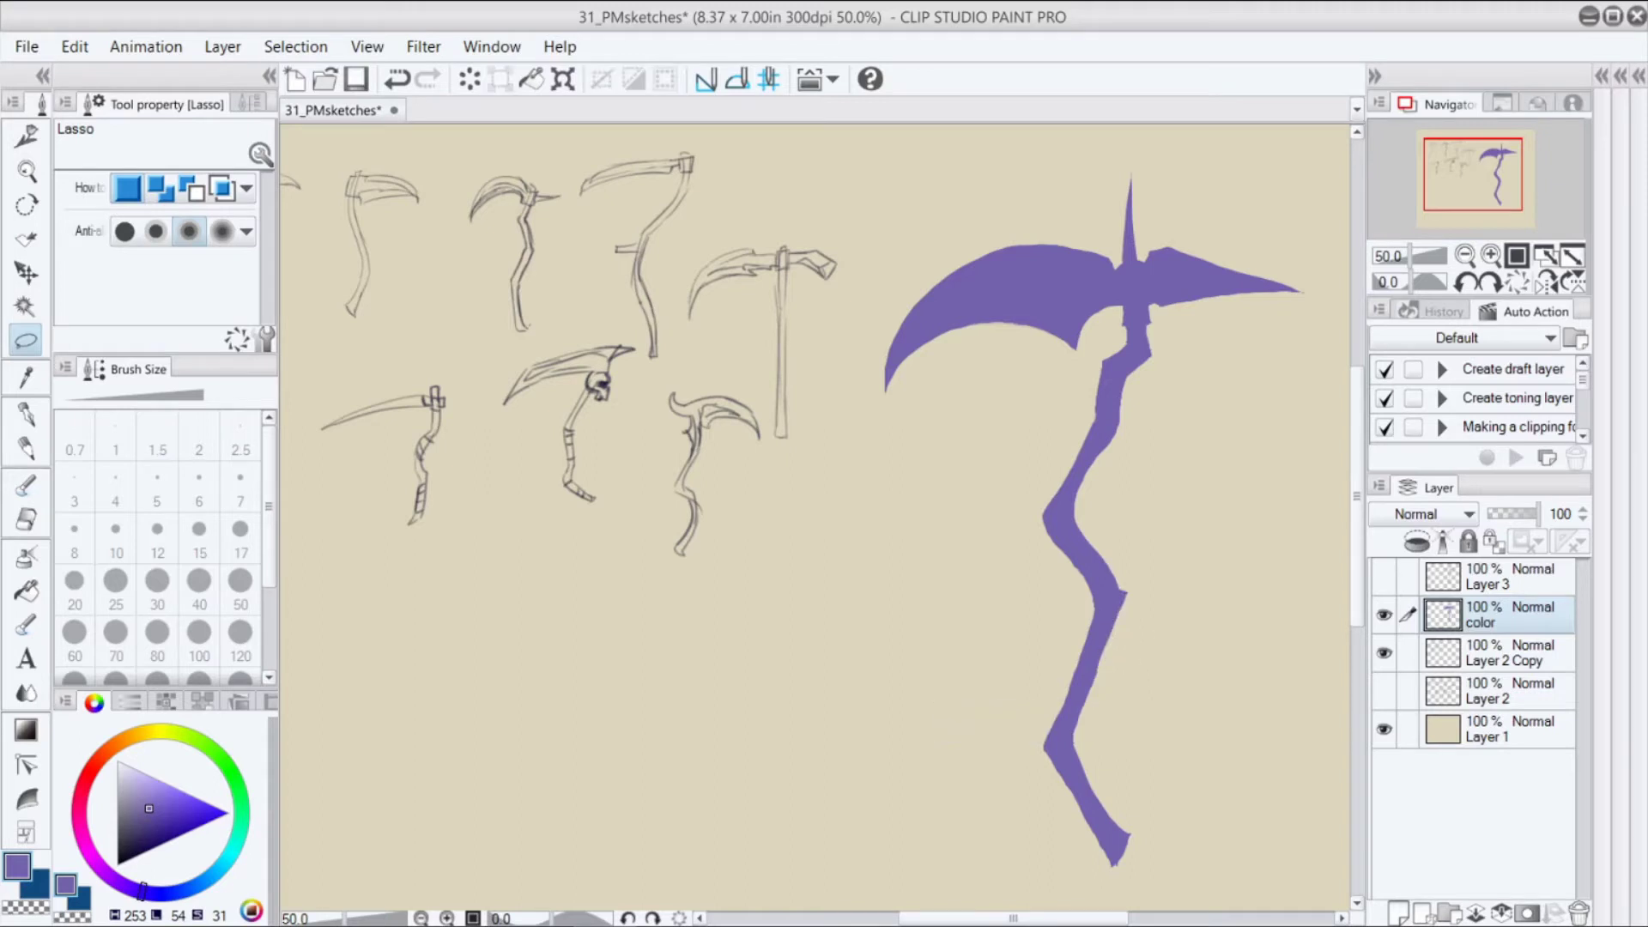
# Cut lassoed slivers off the handle's edges to make the bends more angular and clean up the lower end
pyautogui.moveTo(1101, 440); pyautogui.dragTo(1073, 515)
pyautogui.moveTo(1069, 515)
pyautogui.mouseDown()
pyautogui.moveTo(1140, 522)
pyautogui.moveTo(1057, 631)
pyautogui.mouseUp()
pyautogui.press('Delete')
pyautogui.press('Delete')
pyautogui.moveTo(1118, 579); pyautogui.dragTo(1157, 584)
pyautogui.press('Delete')
pyautogui.hotkey('ctrl', 'd')
pyautogui.moveTo(1057, 771); pyautogui.dragTo(1113, 869)
pyautogui.press('Delete')
pyautogui.hotkey('ctrl', 'd')
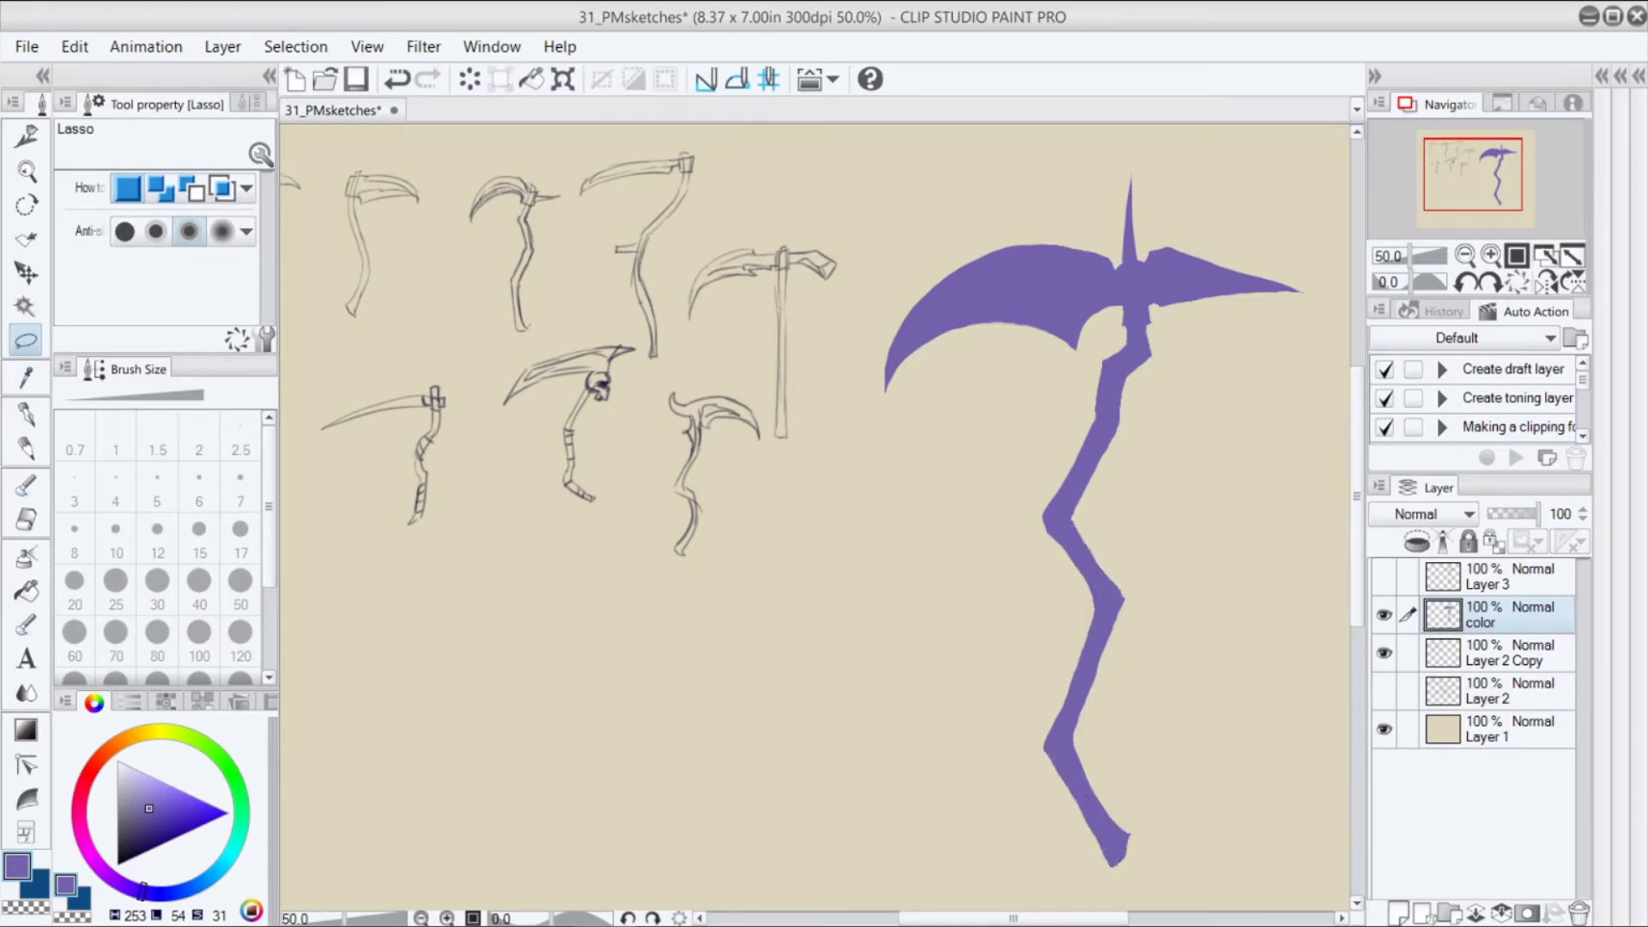
# Recolor the whole scythe silhouette with a darker blue-violet (H 245, L 40, S 37)
pyautogui.moveTo(1014, 919); pyautogui.dragTo(1048, 919)
pyautogui.hscroll(1, 815, 515)
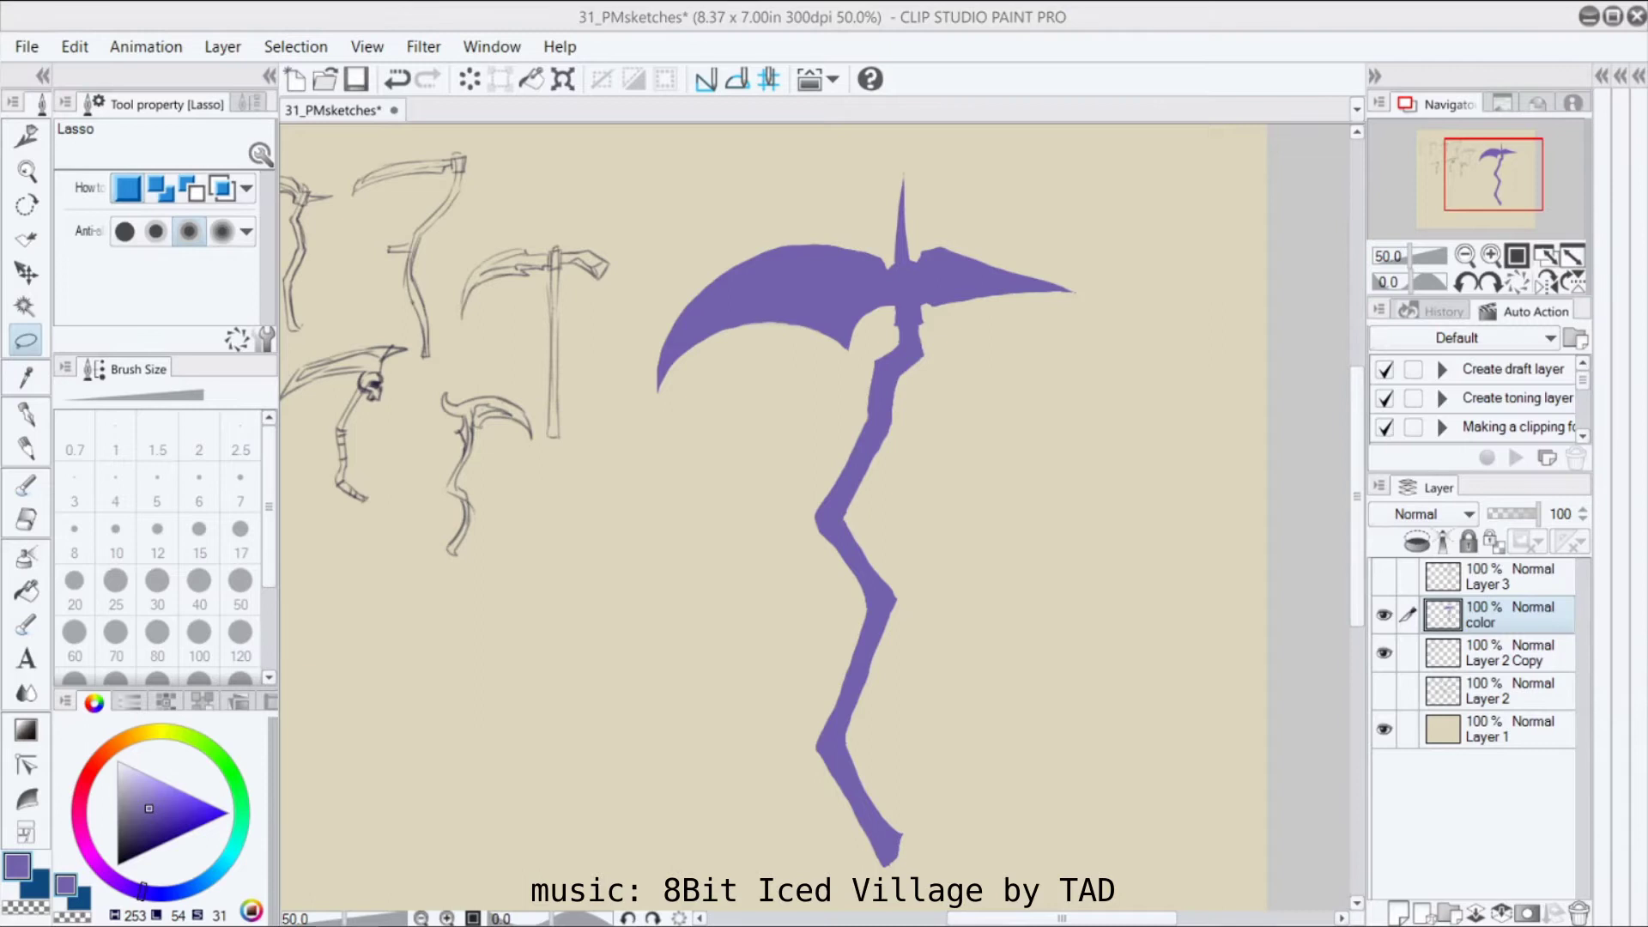
pyautogui.press('g')
pyautogui.click(144, 817)
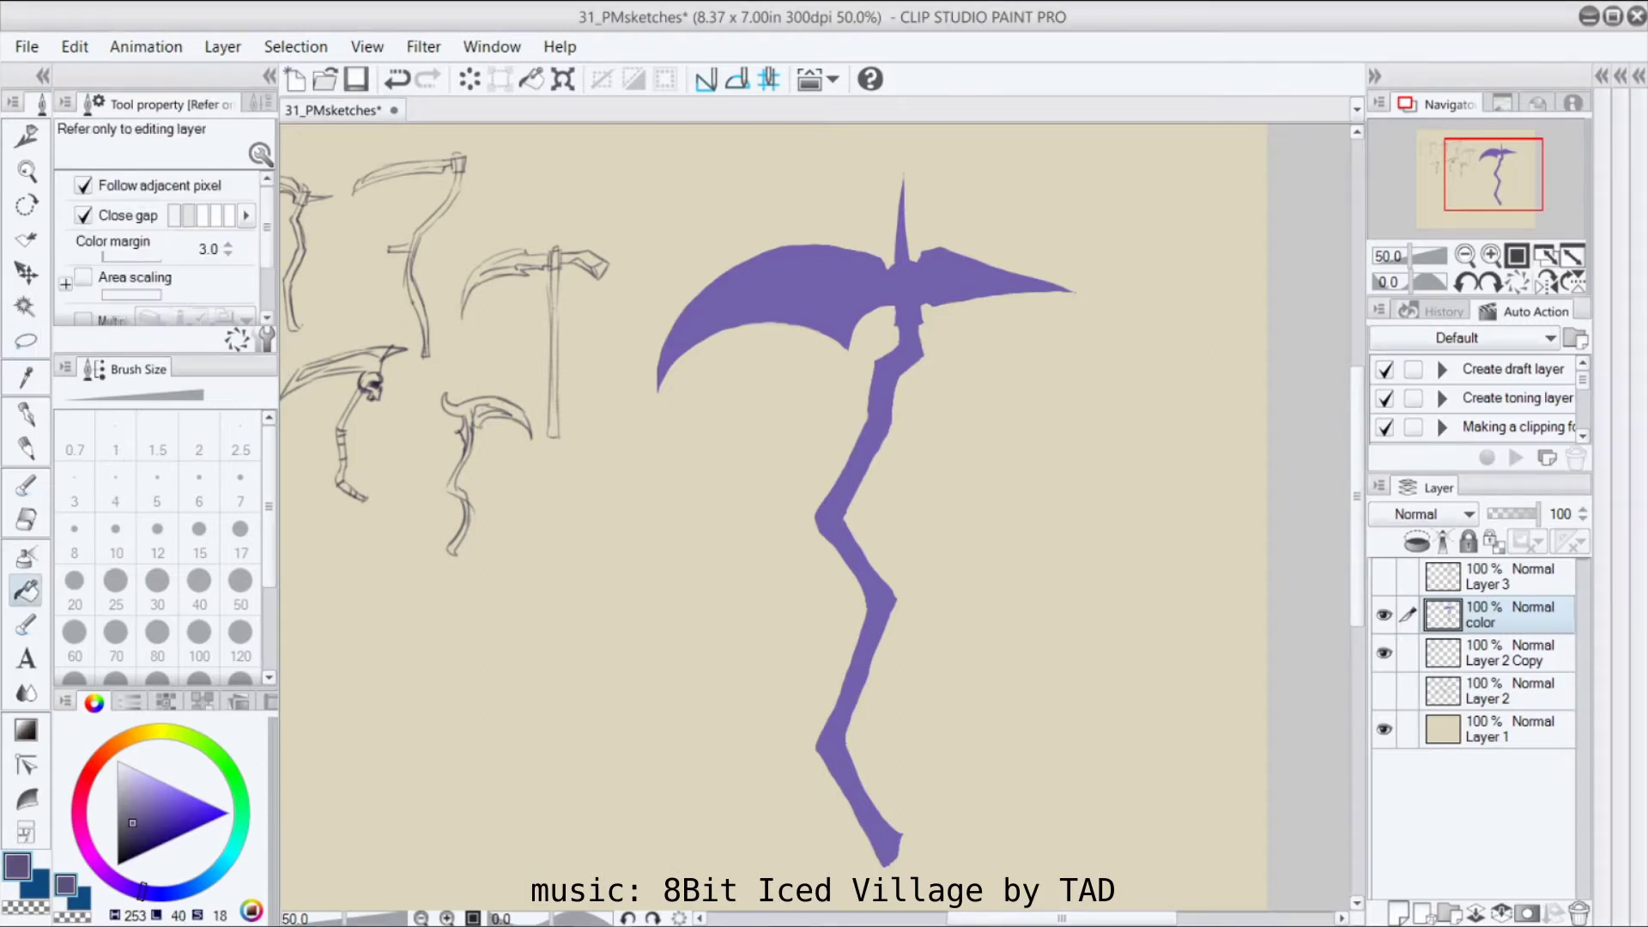
pyautogui.click(803, 288)
pyautogui.click(152, 893)
pyautogui.click(151, 823)
pyautogui.click(802, 288)
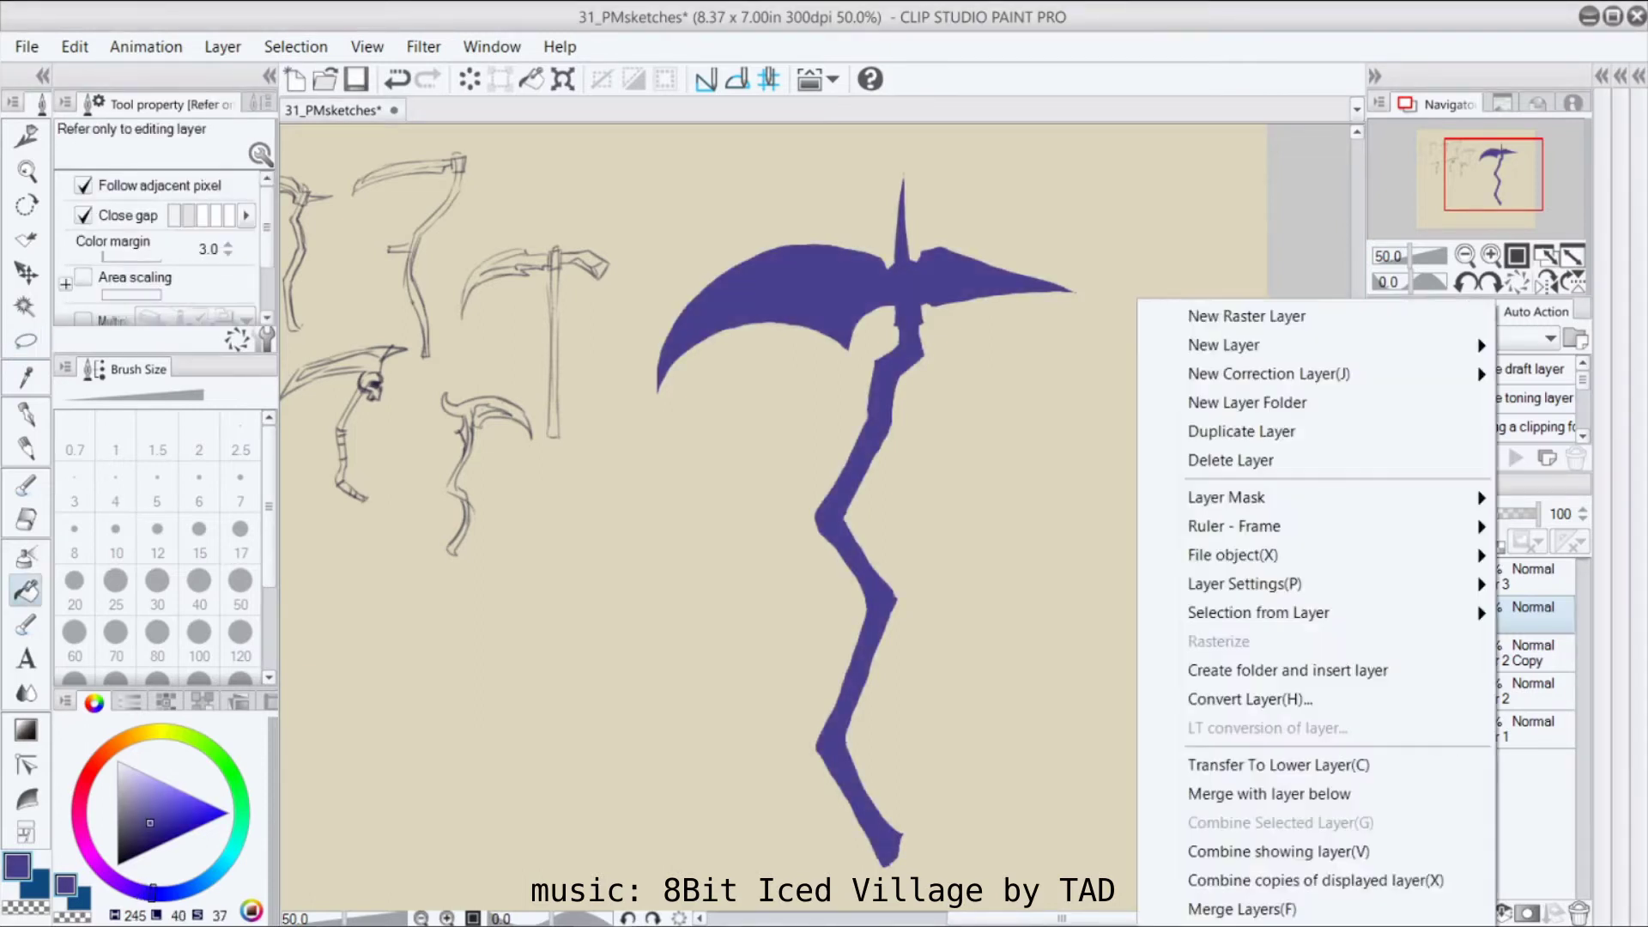
# Add a raster layer above the color layer, select the color layer's scythe silhouette and show the sketch layer again
pyautogui.hotkey('ctrl', 'shift', 'n')
pyautogui.press('w')
pyautogui.click(802, 287)
pyautogui.hotkey('ctrl', 'd')
pyautogui.click(1509, 654)
pyautogui.click(803, 287)
pyautogui.click(1385, 577)
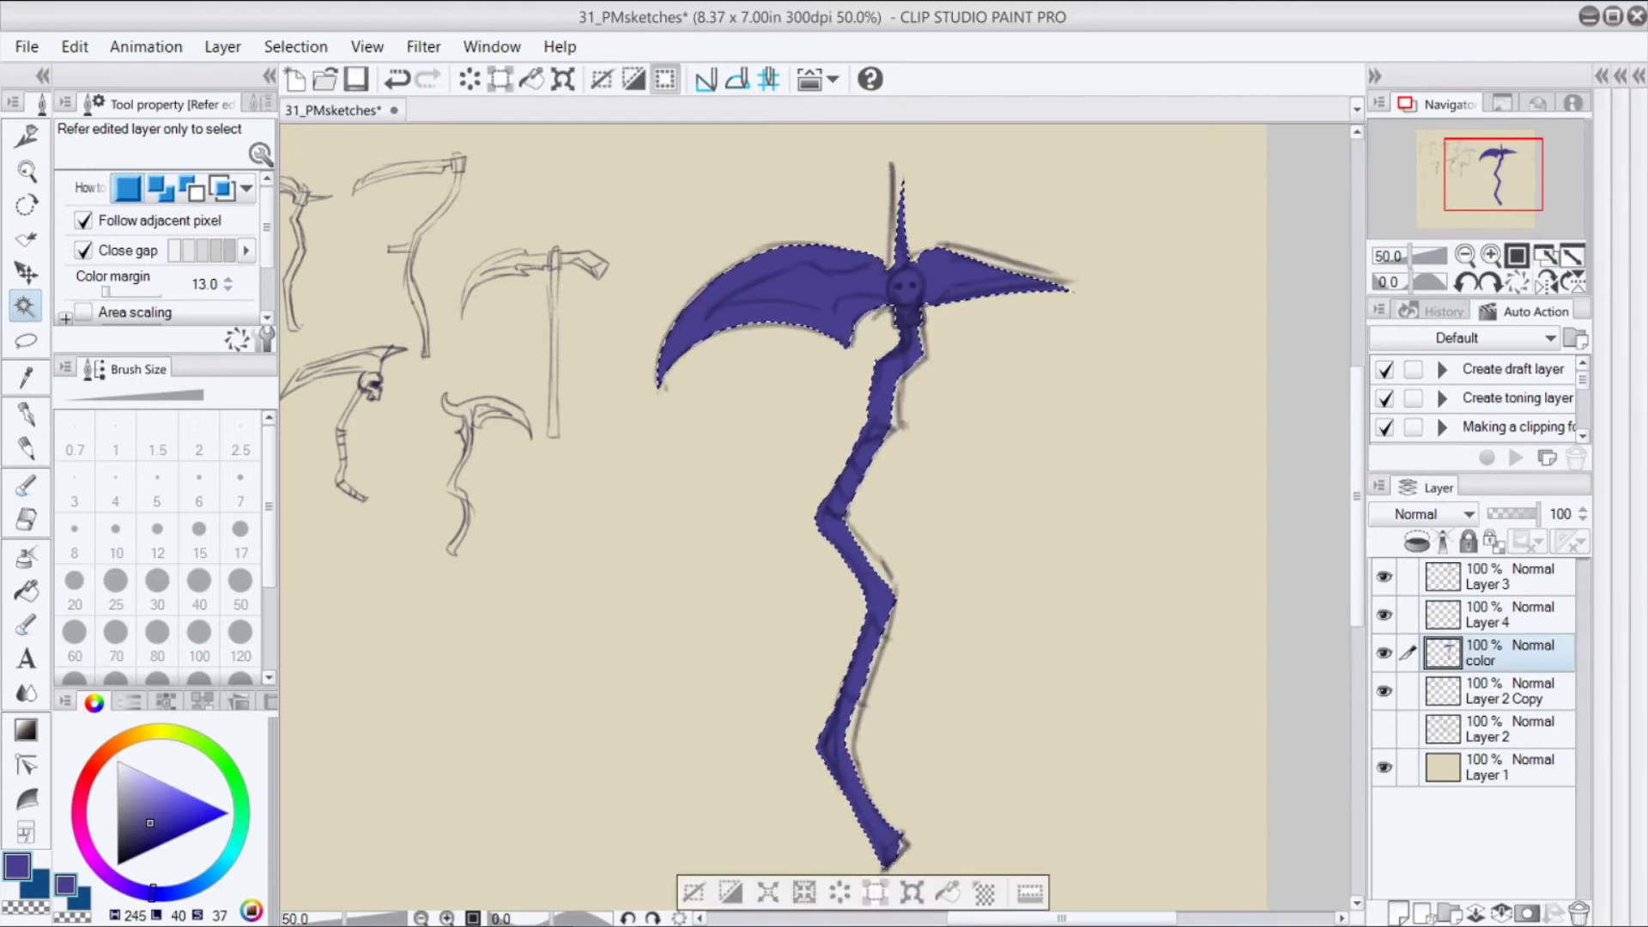
# Paint the large blade's inner panel light violet (H 245, L 66, S 32) using the Mapping pen at size 15
pyautogui.press('p')
pyautogui.click(141, 796)
pyautogui.moveTo(711, 318)
pyautogui.mouseDown()
pyautogui.moveTo(745, 289)
pyautogui.moveTo(818, 280)
pyautogui.mouseUp()
pyautogui.hotkey('ctrl', 'z')
pyautogui.hotkey('ctrl', 'z')
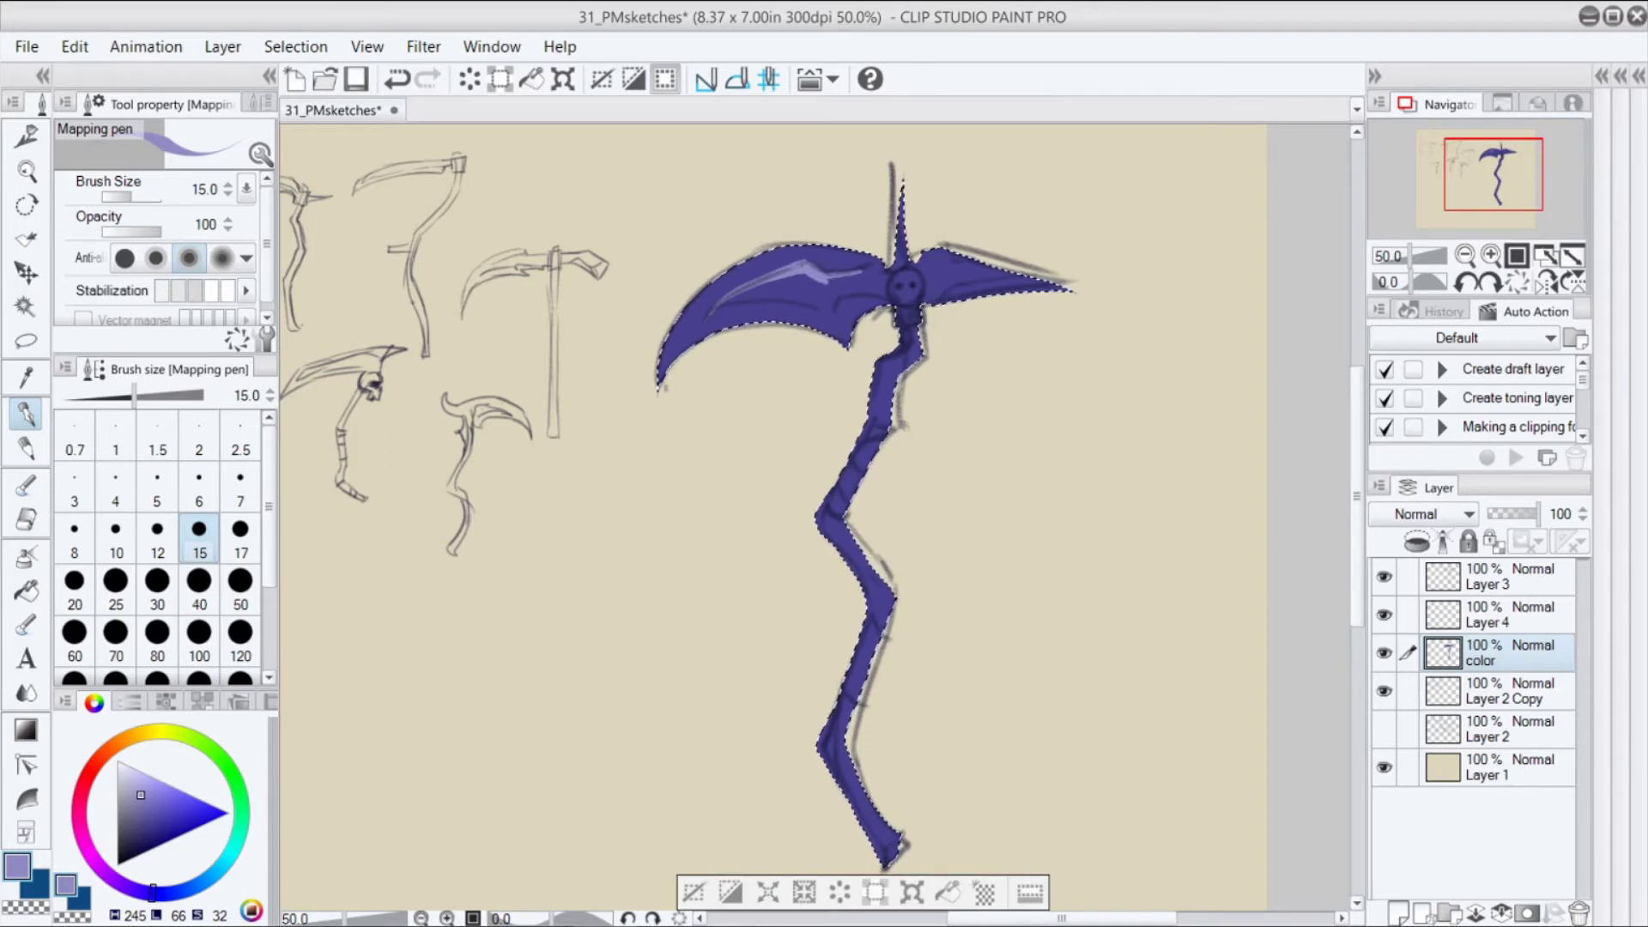
pyautogui.hotkey('ctrl', 'z')
pyautogui.moveTo(861, 272); pyautogui.dragTo(888, 280)
pyautogui.hotkey('ctrl', 'z')
pyautogui.moveTo(712, 315); pyautogui.dragTo(783, 305)
pyautogui.hotkey('ctrl', 'z')
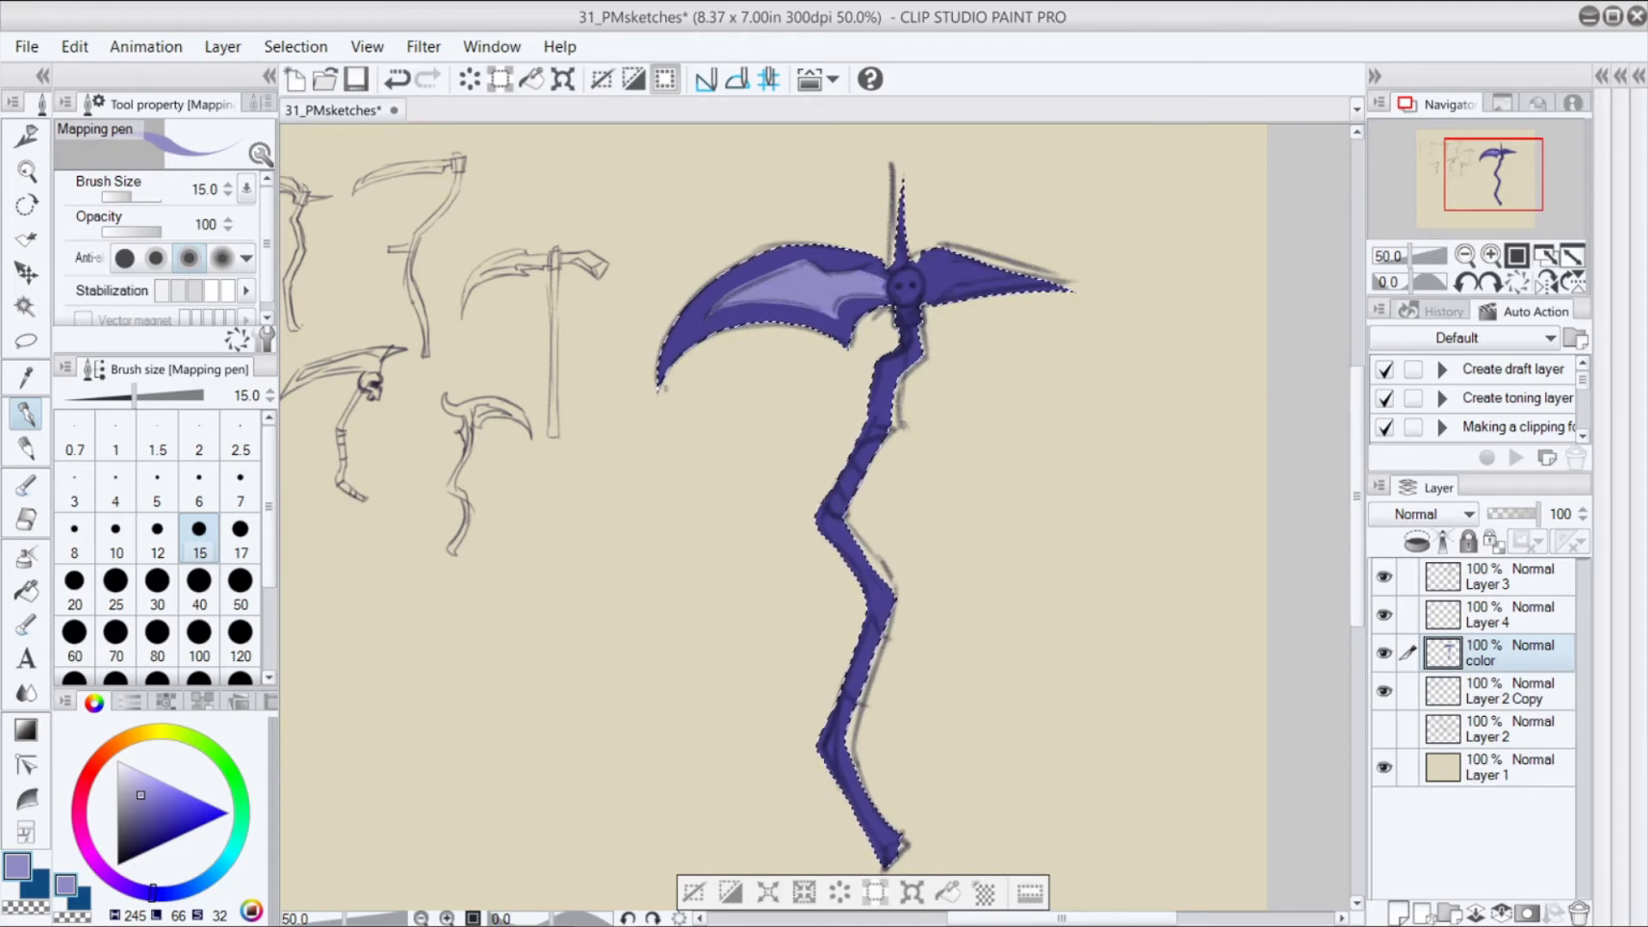
# Refill the large blade's inner panel with a dark violet (H 245, L 35, S 34)
pyautogui.click(142, 829)
pyautogui.press('g')
pyautogui.click(798, 287)
pyautogui.press('p')
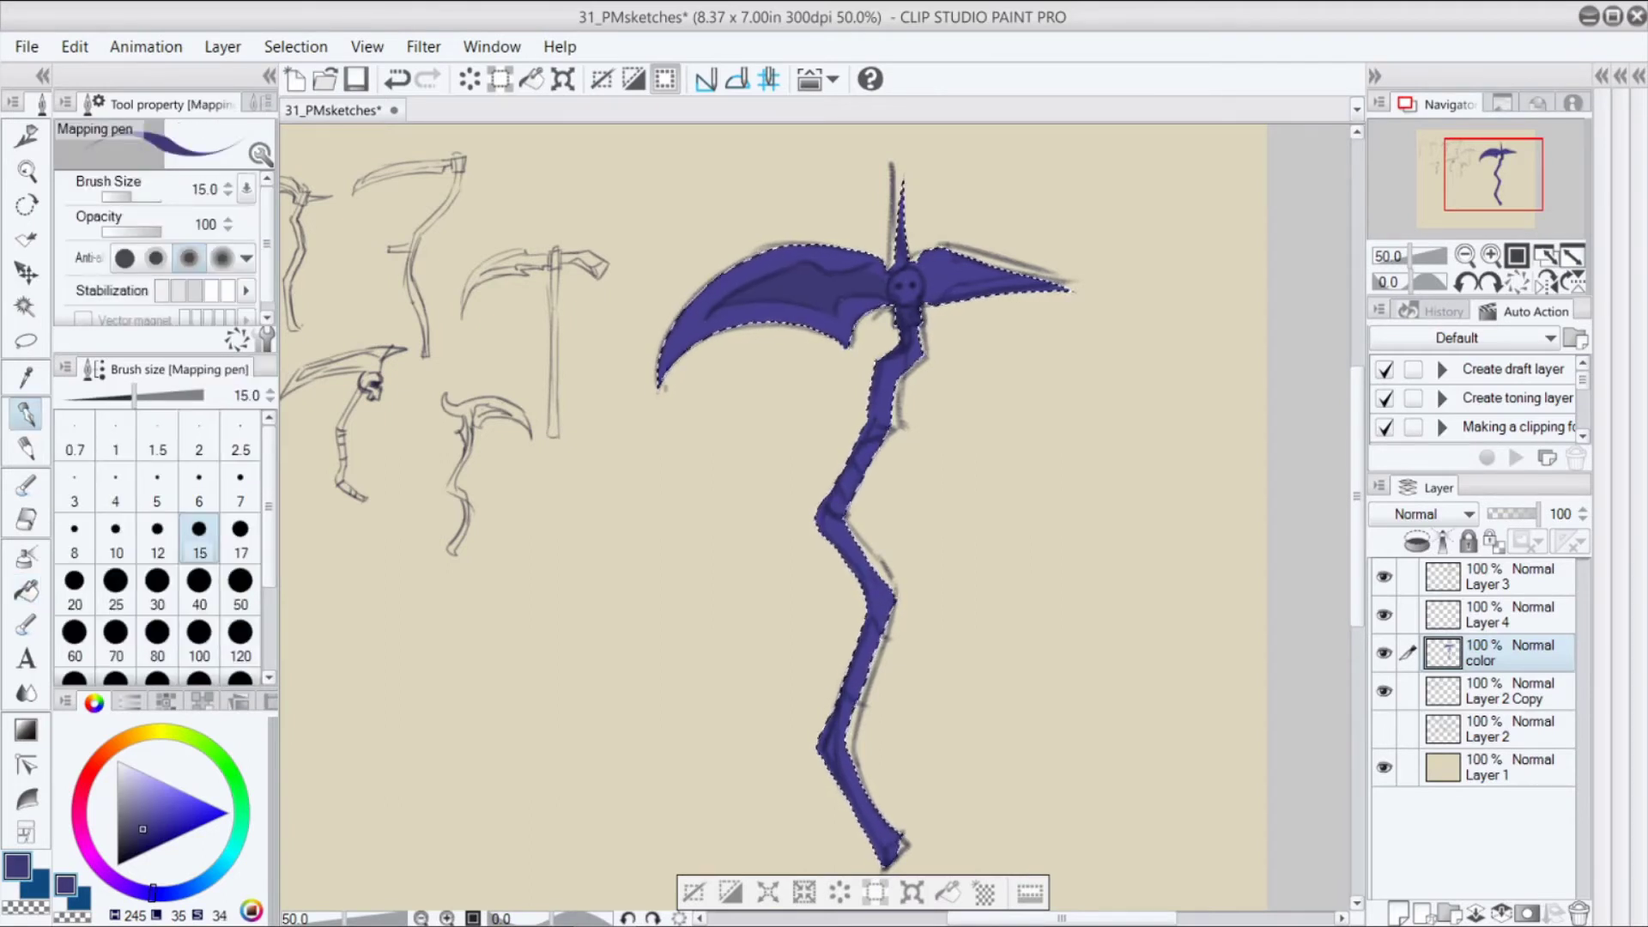
# Paint the smaller rear blade's inner panel in the same dark violet as the large blade's panel
pyautogui.hotkey('ctrl', 'z')
pyautogui.moveTo(938, 287); pyautogui.dragTo(995, 274)
pyautogui.hotkey('ctrl', 'z')
pyautogui.press('g')
pyautogui.hotkey('ctrl', 'z')
pyautogui.press('p')
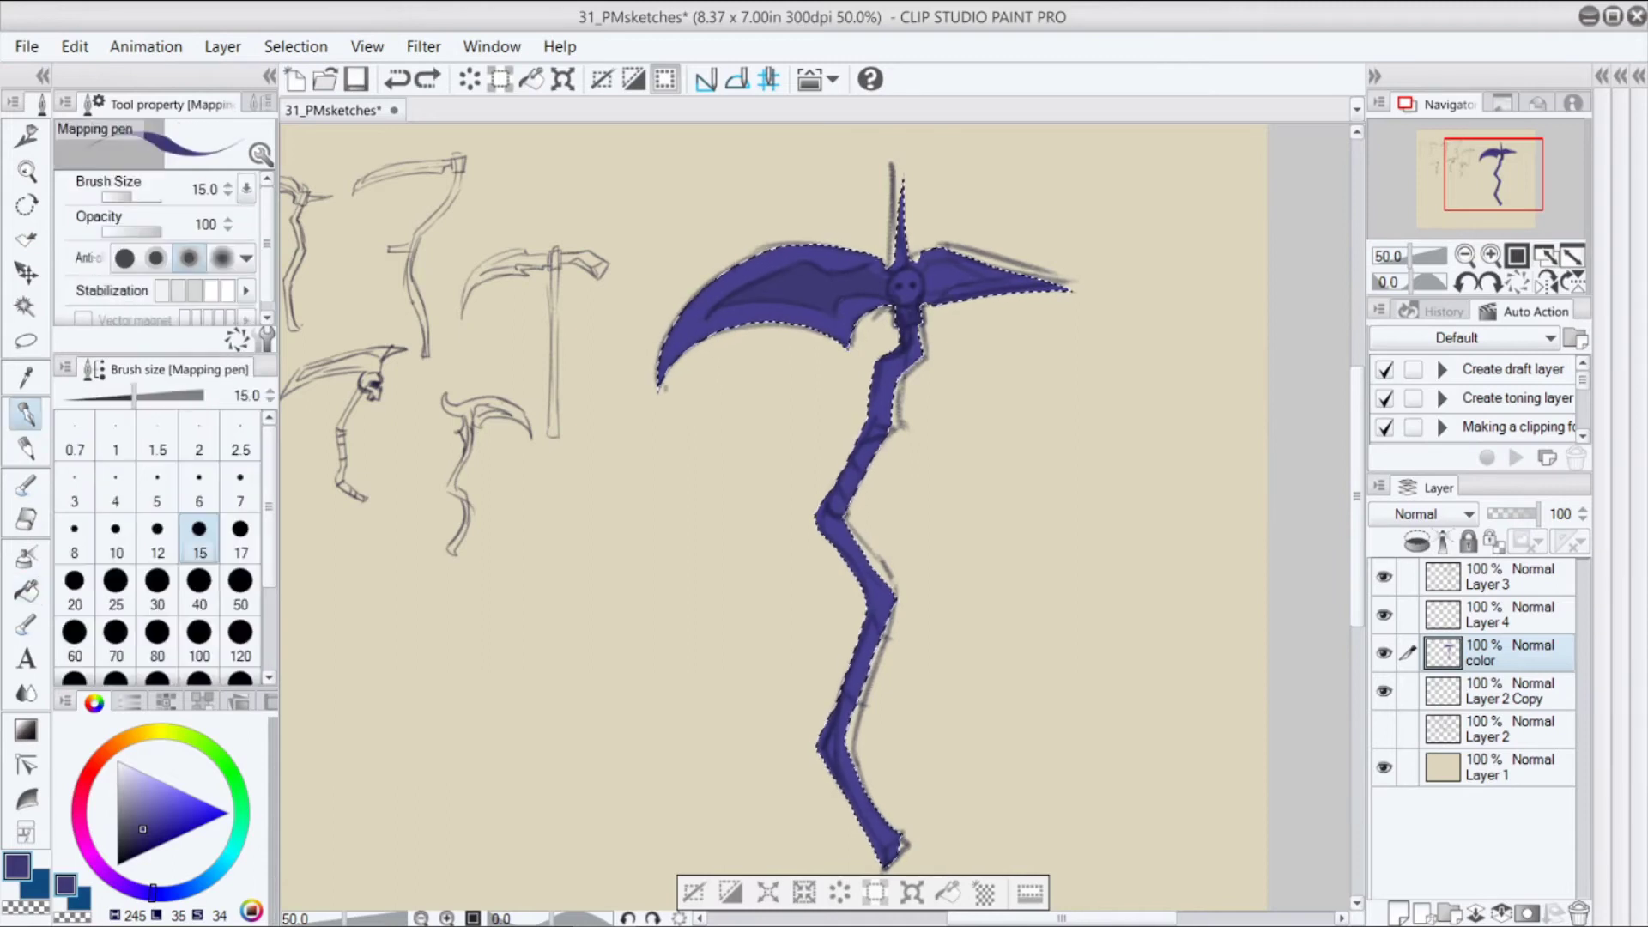
pyautogui.hotkey('ctrl', 'y')
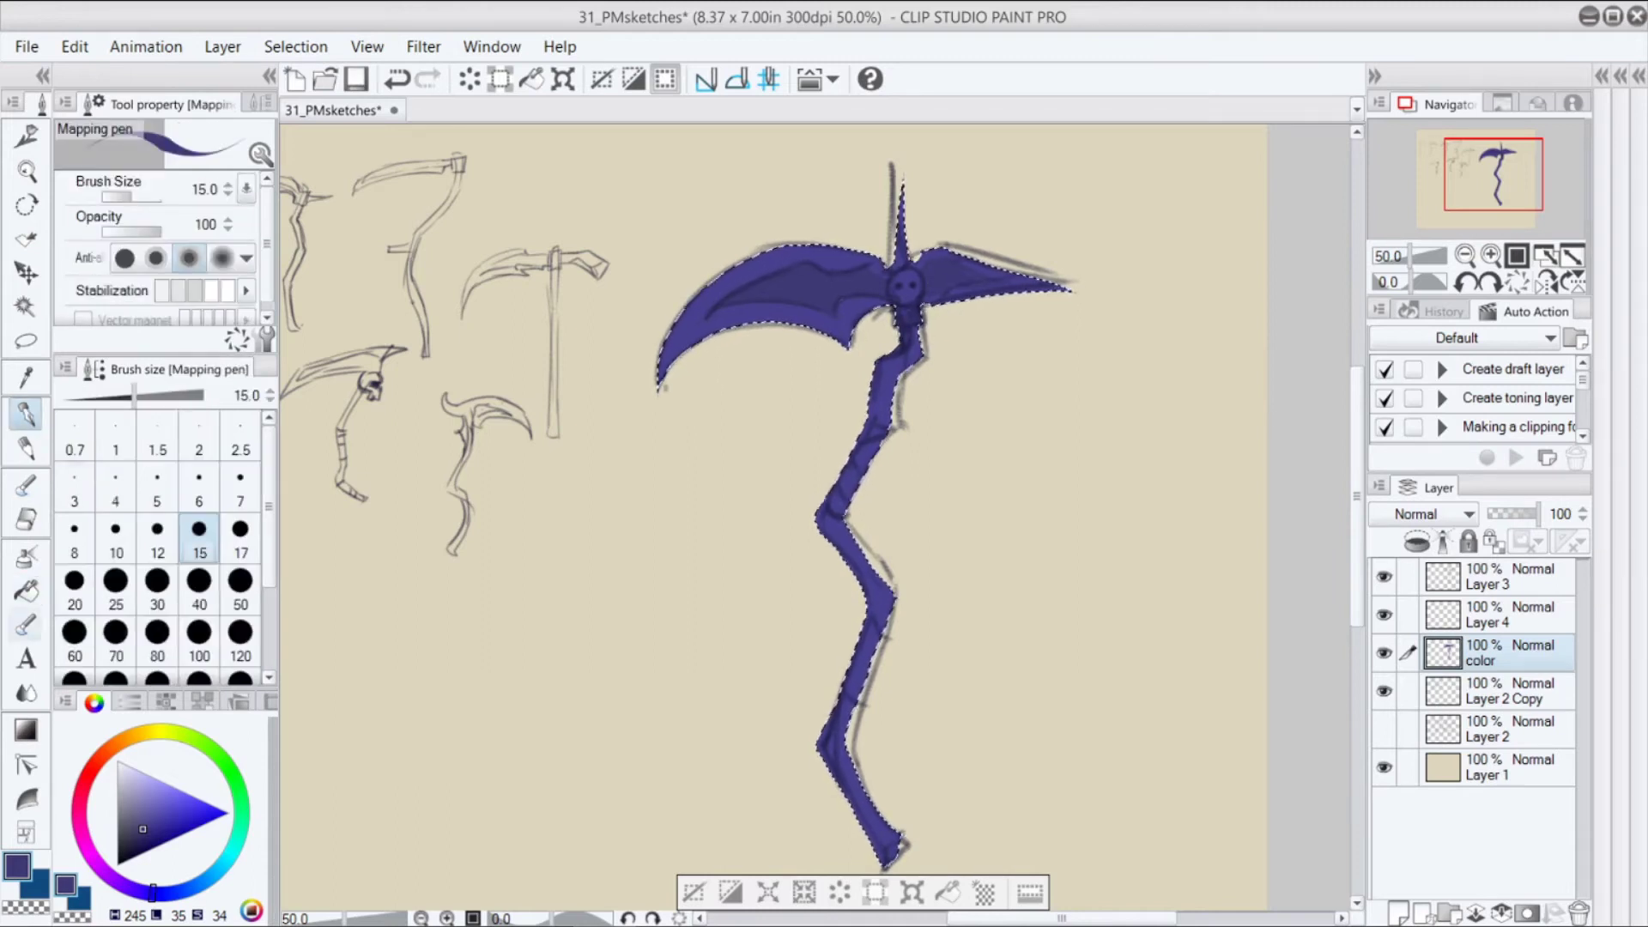
# Fill the scythe's outer areas with a lighter blue-violet (H 239, L 52, S 27) and touch up the centre spike with the panel's dark violet
pyautogui.press('g')
pyautogui.click(228, 254)
pyautogui.click(764, 272)
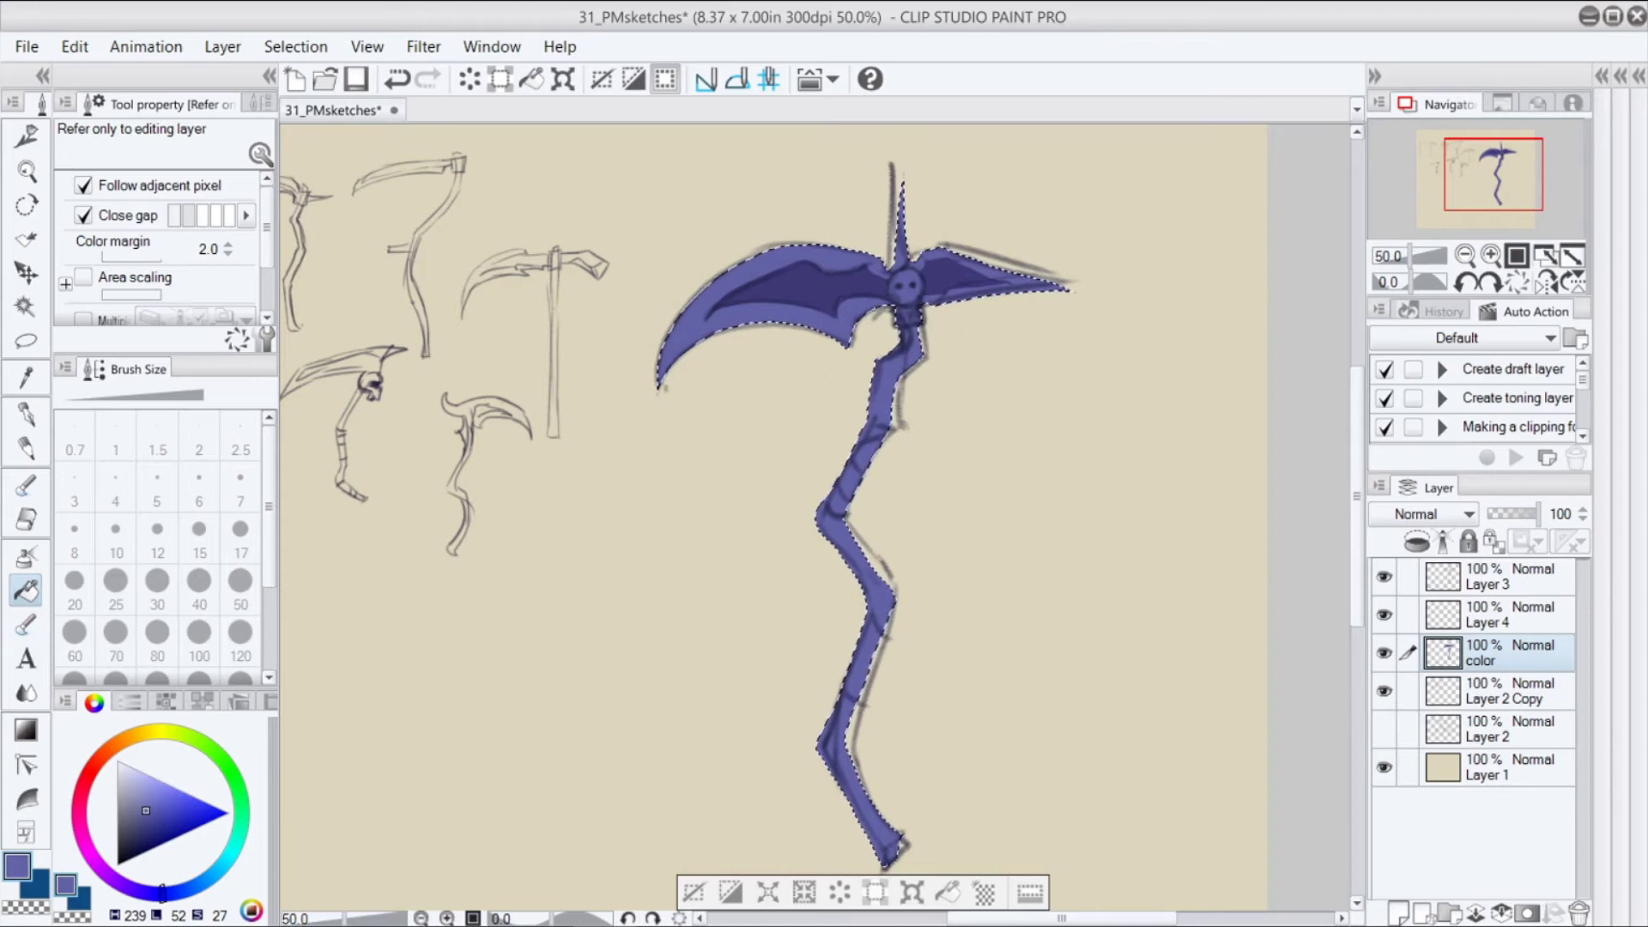
pyautogui.keyDown('alt'); pyautogui.click(799, 290); pyautogui.keyUp('alt')
pyautogui.press('p')
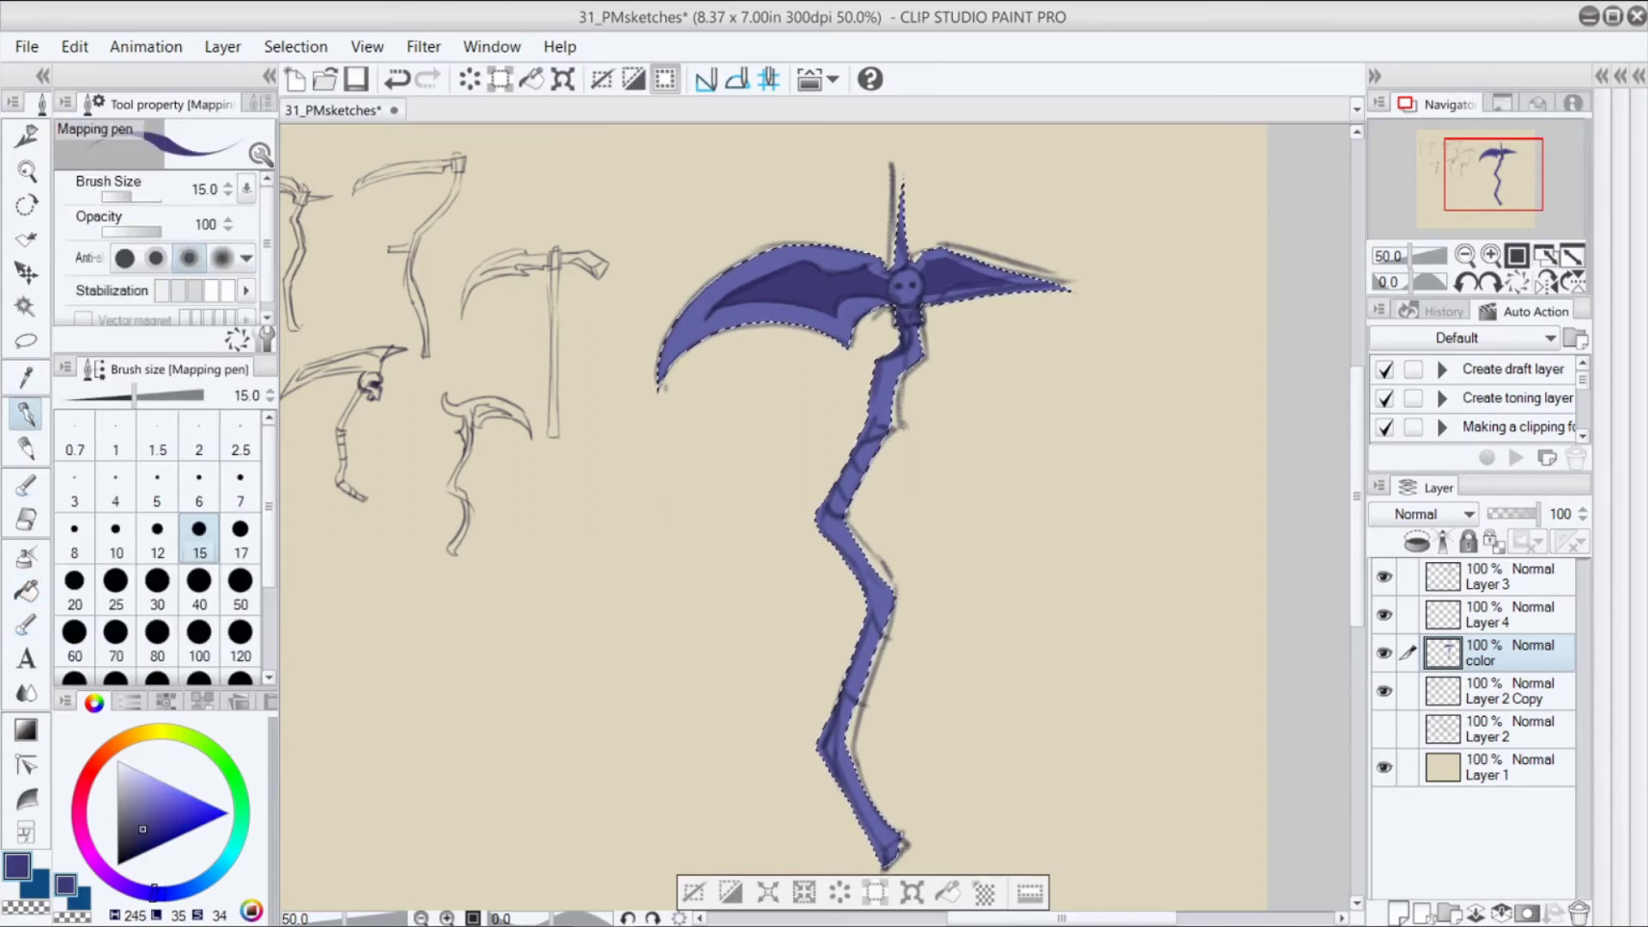
pyautogui.moveTo(902, 202); pyautogui.dragTo(899, 261)
# Paint the skull and the two handle wraps tan (H 42, L 60, S 25), hiding the sketch layer to clean up the edges
pyautogui.click(138, 803)
pyautogui.click(177, 891)
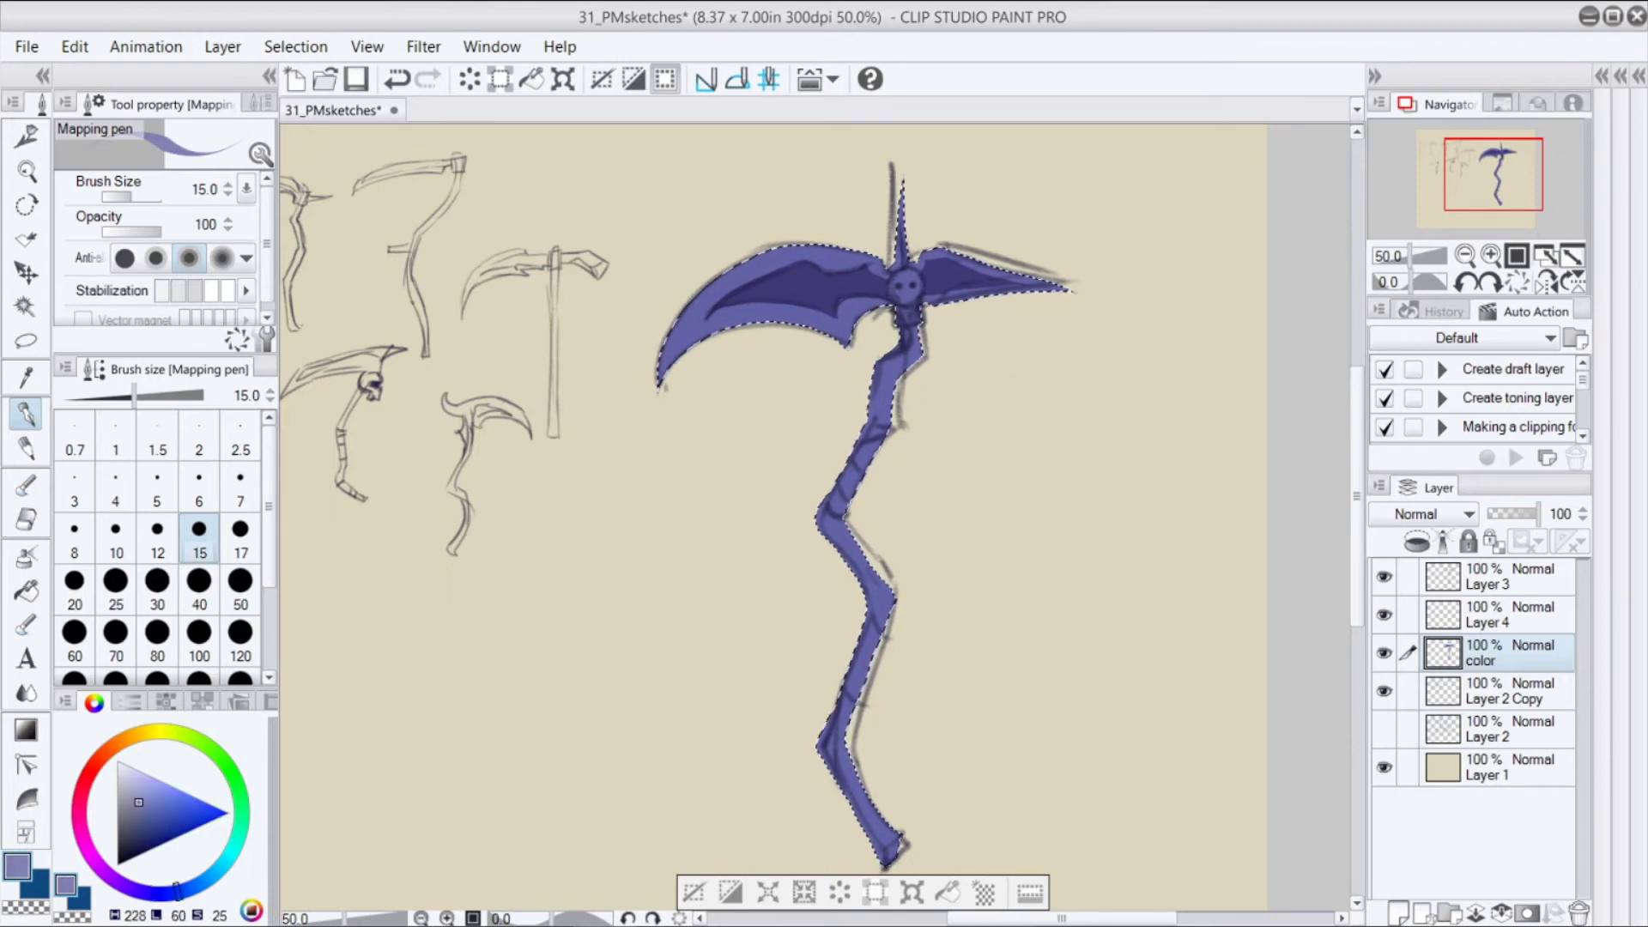
pyautogui.click(133, 734)
pyautogui.moveTo(897, 277); pyautogui.dragTo(914, 294)
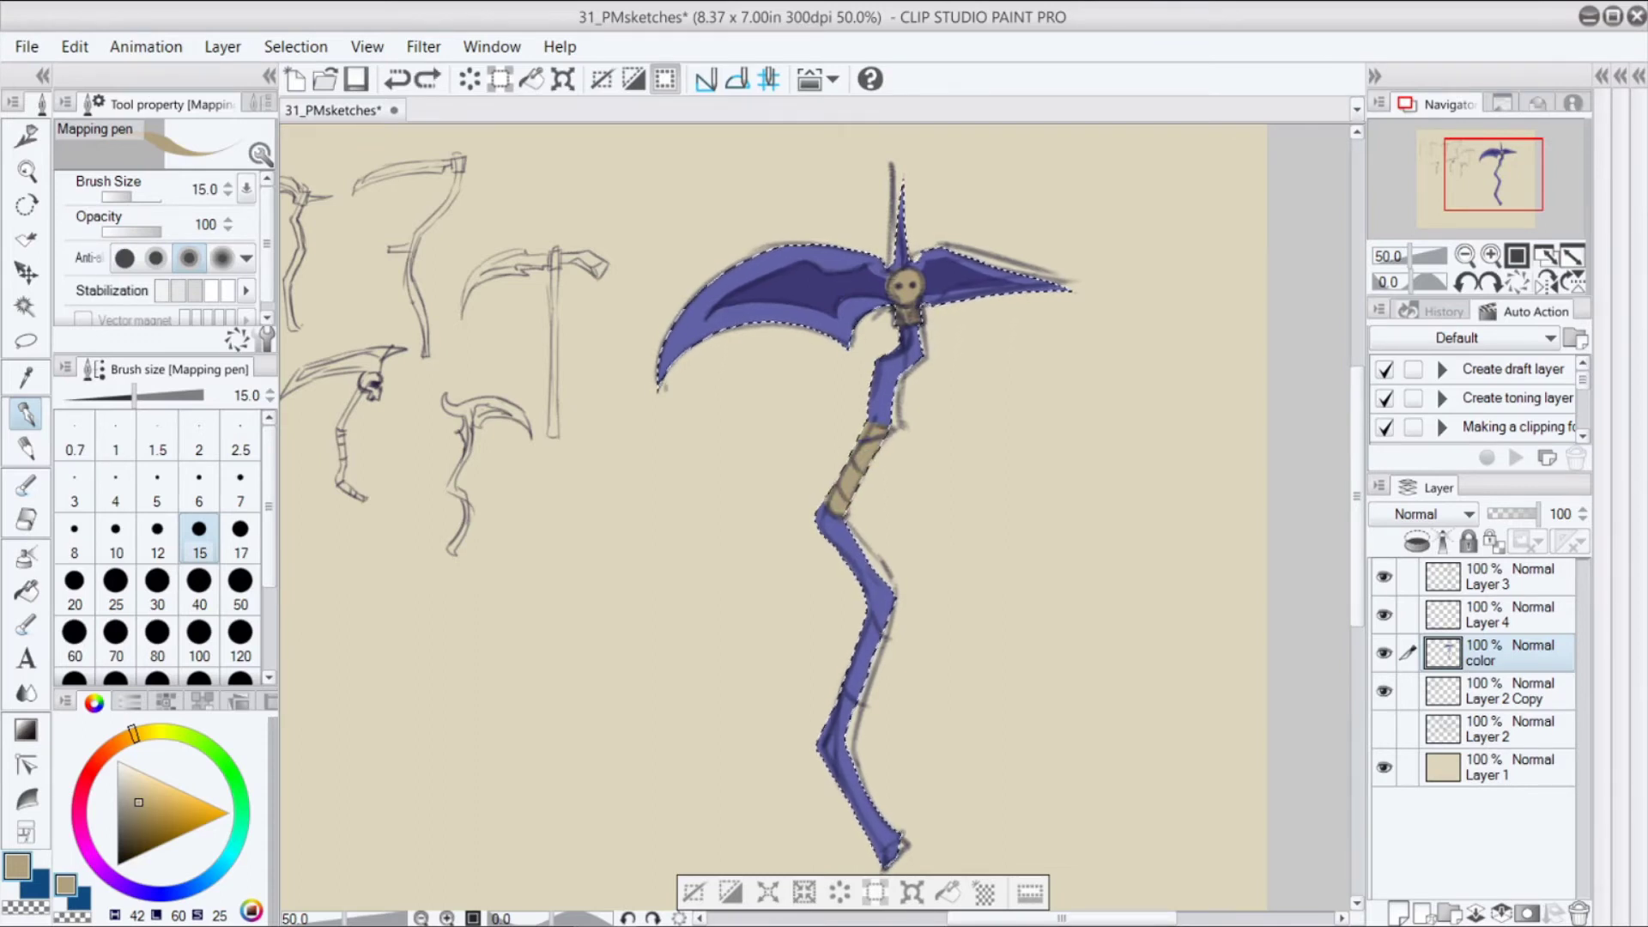
pyautogui.hotkey('ctrl', 'z')
pyautogui.moveTo(867, 637); pyautogui.dragTo(859, 682)
pyautogui.click(1383, 578)
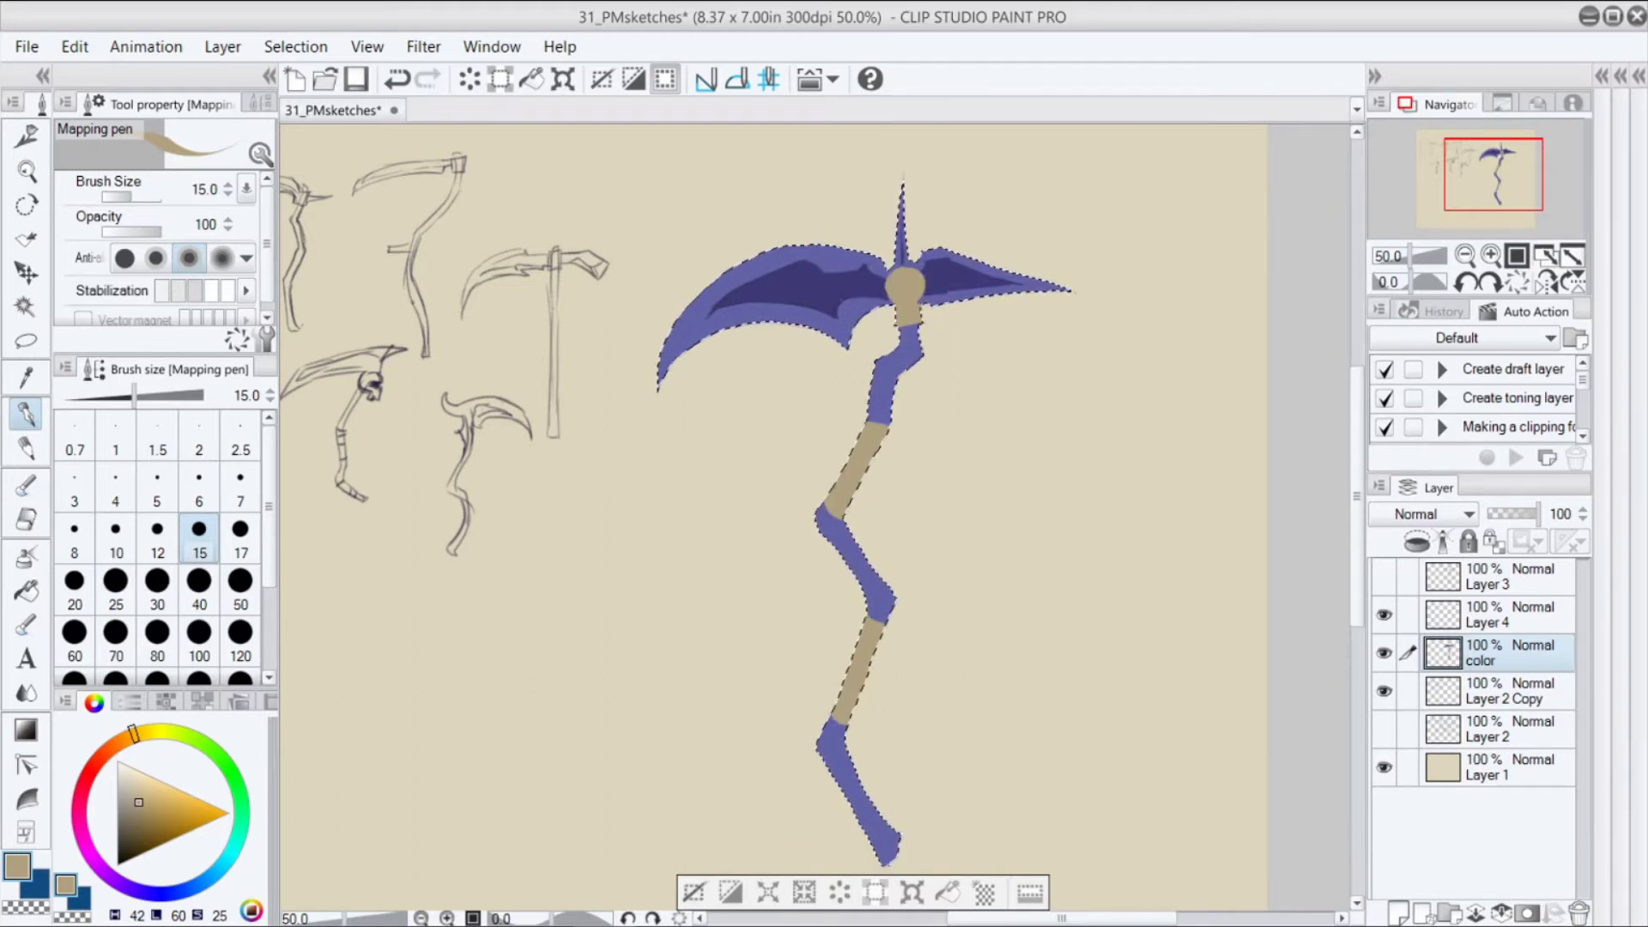
pyautogui.hotkey('ctrl', 'z')
pyautogui.moveTo(900, 322); pyautogui.dragTo(919, 323)
# Paint the skull's eyes, nose and teeth lines dark brown (H 42, L 33, S 22), using size 10 for the finer details
pyautogui.click(132, 831)
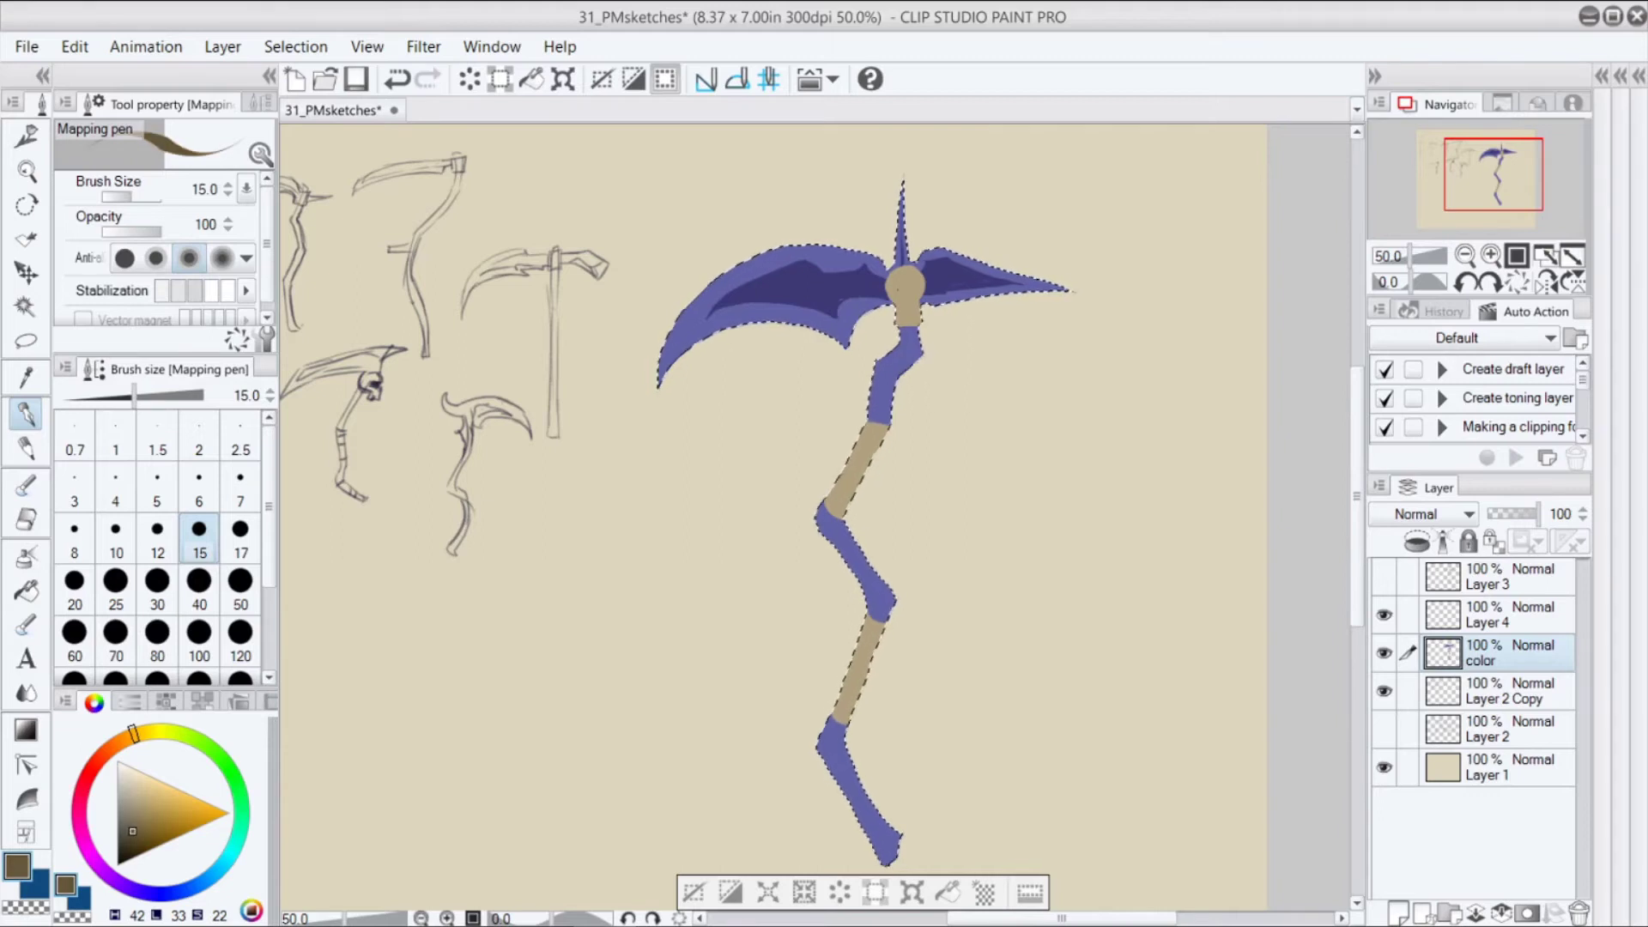
pyautogui.hotkey('ctrl', 'z')
pyautogui.click(897, 289)
pyautogui.click(913, 289)
pyautogui.press('[')
pyautogui.press('[')
pyautogui.moveTo(901, 309); pyautogui.dragTo(901, 322)
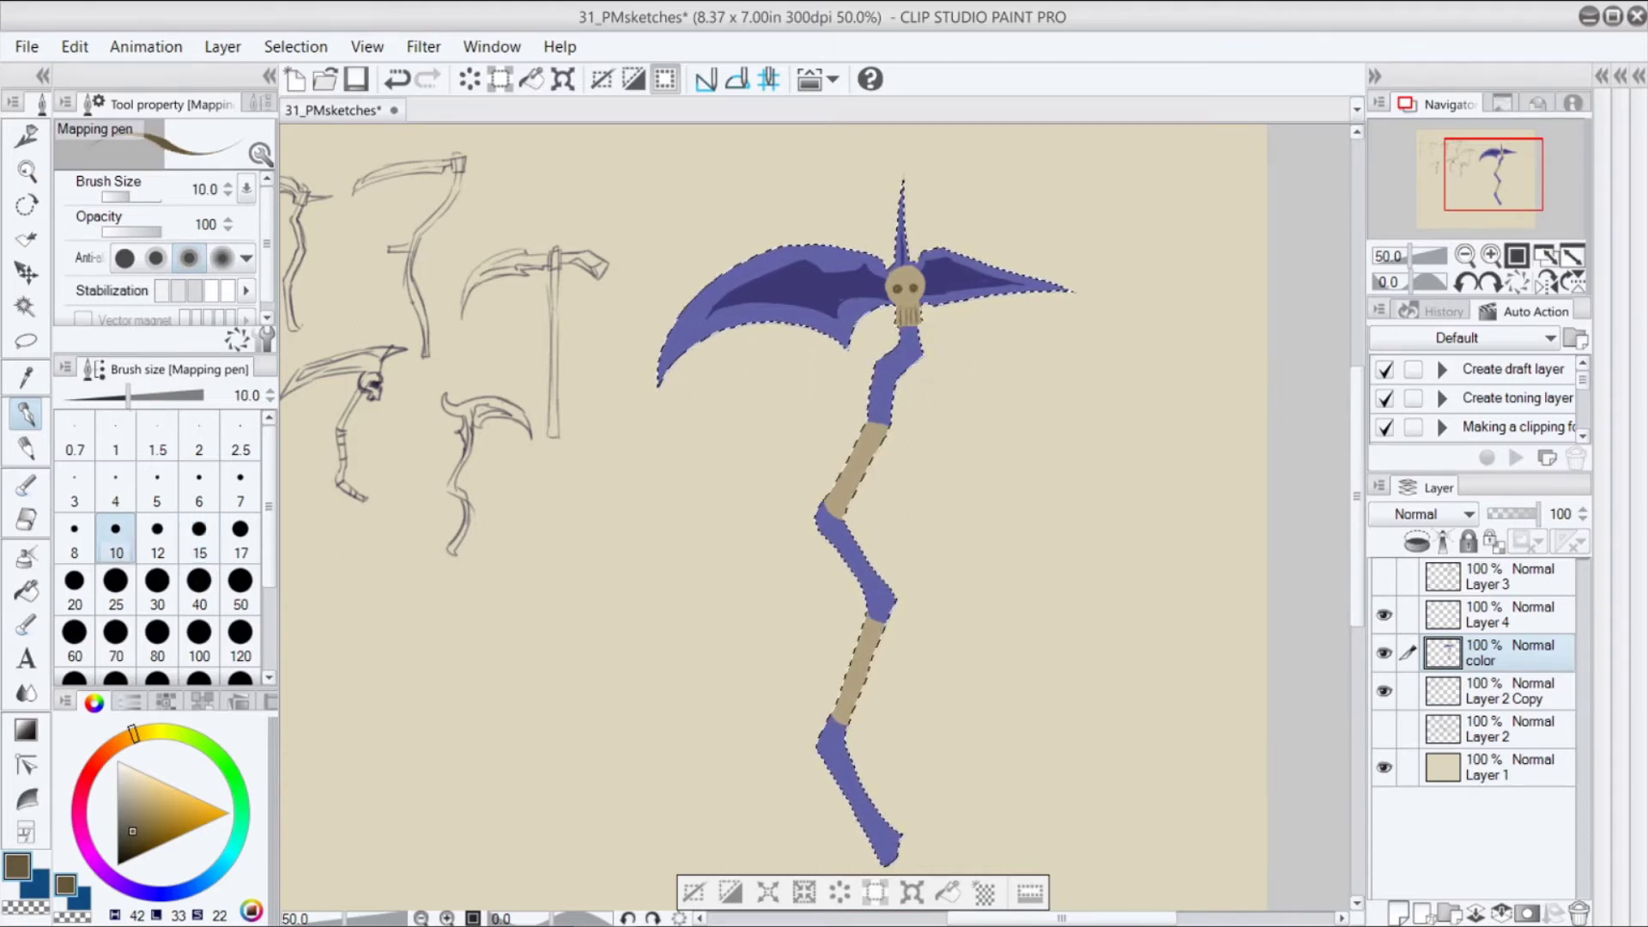
# Add a raster layer above the color layer, set it to Multiply and choose a mid grey (L 57, S 0)
pyautogui.rightClick(1509, 657)
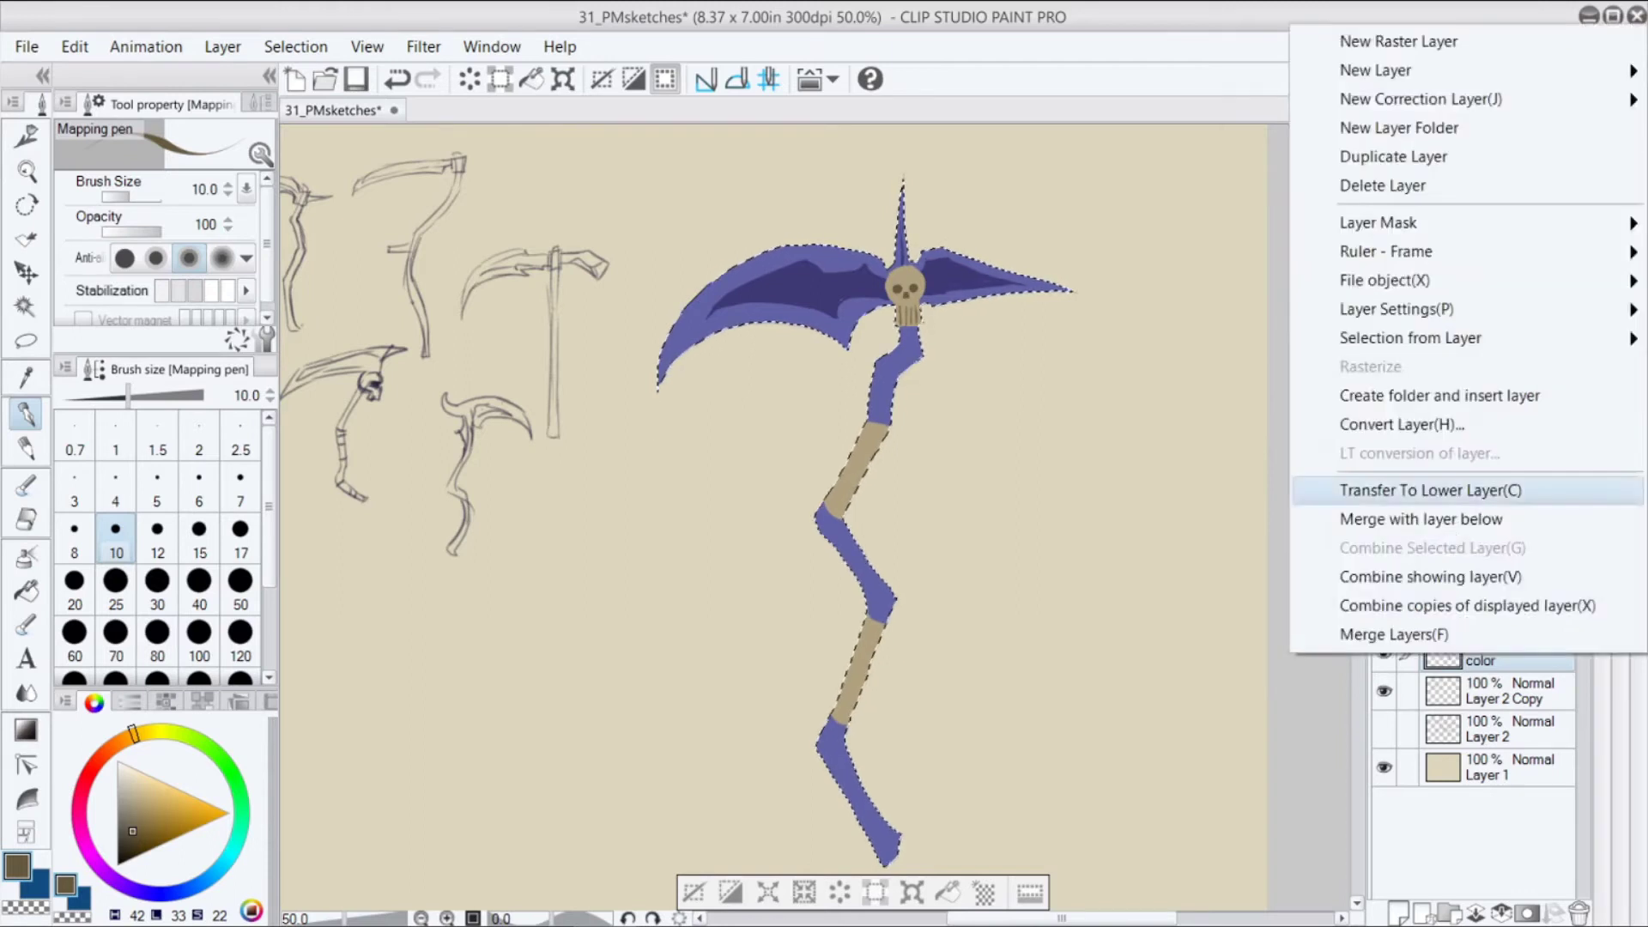
pyautogui.click(1398, 48)
pyautogui.moveTo(119, 798); pyautogui.dragTo(116, 819)
pyautogui.click(1470, 514)
pyautogui.click(1416, 74)
pyautogui.click(115, 805)
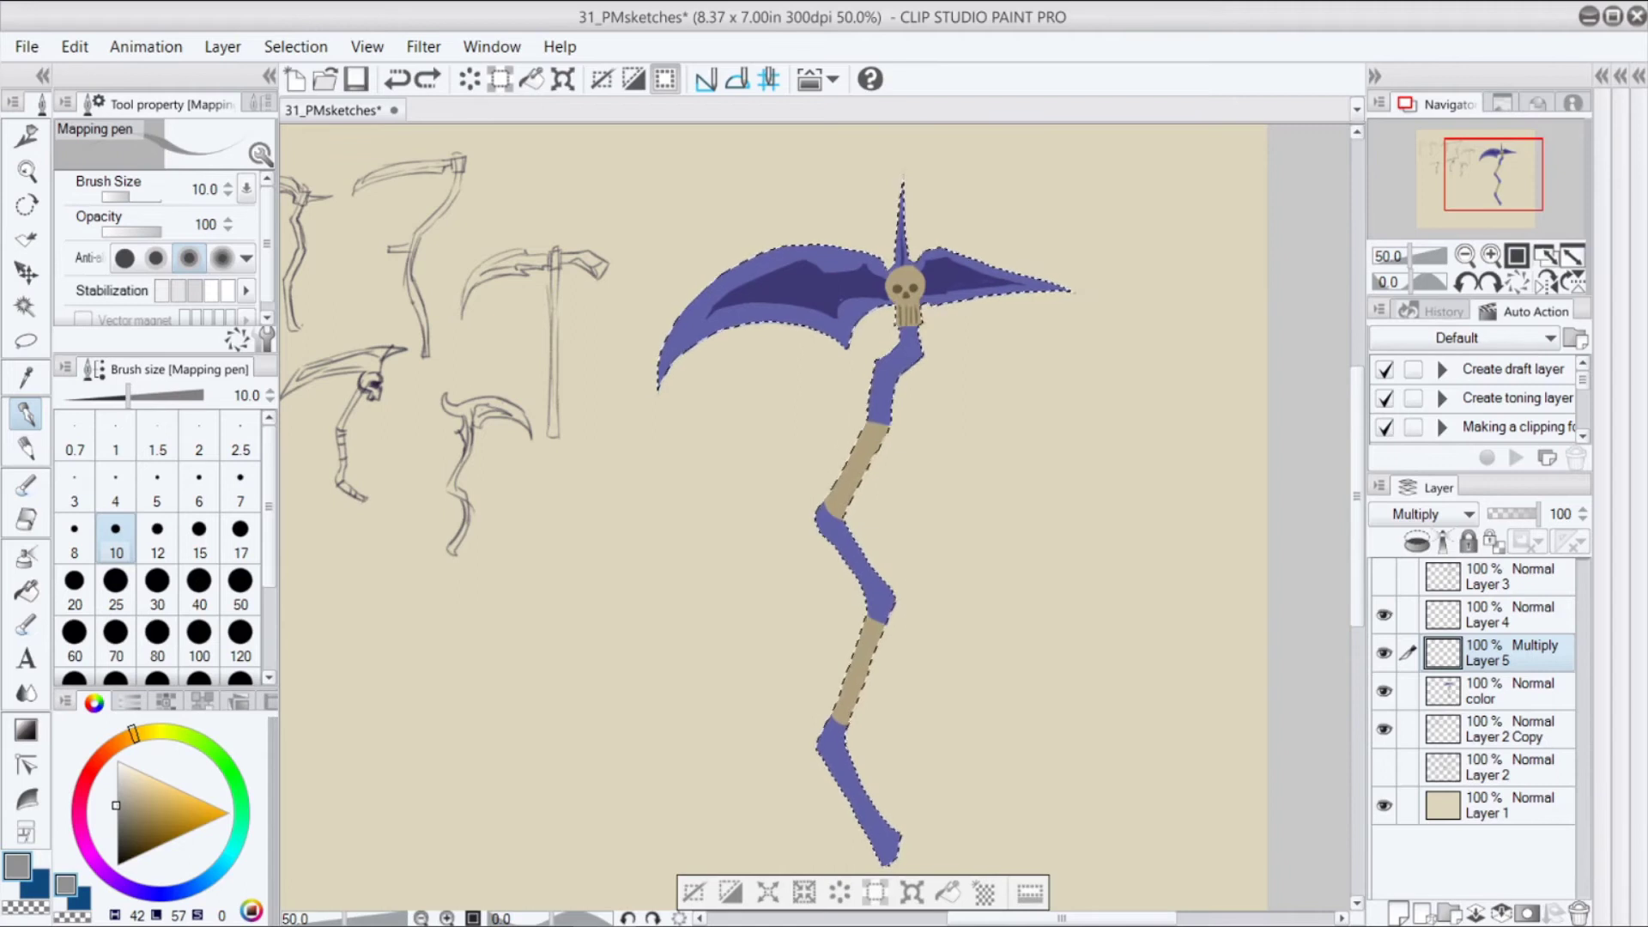
# Shade the skull and the handle just below it with the Rough pencil at size 17, varying the grey
pyautogui.press('p')
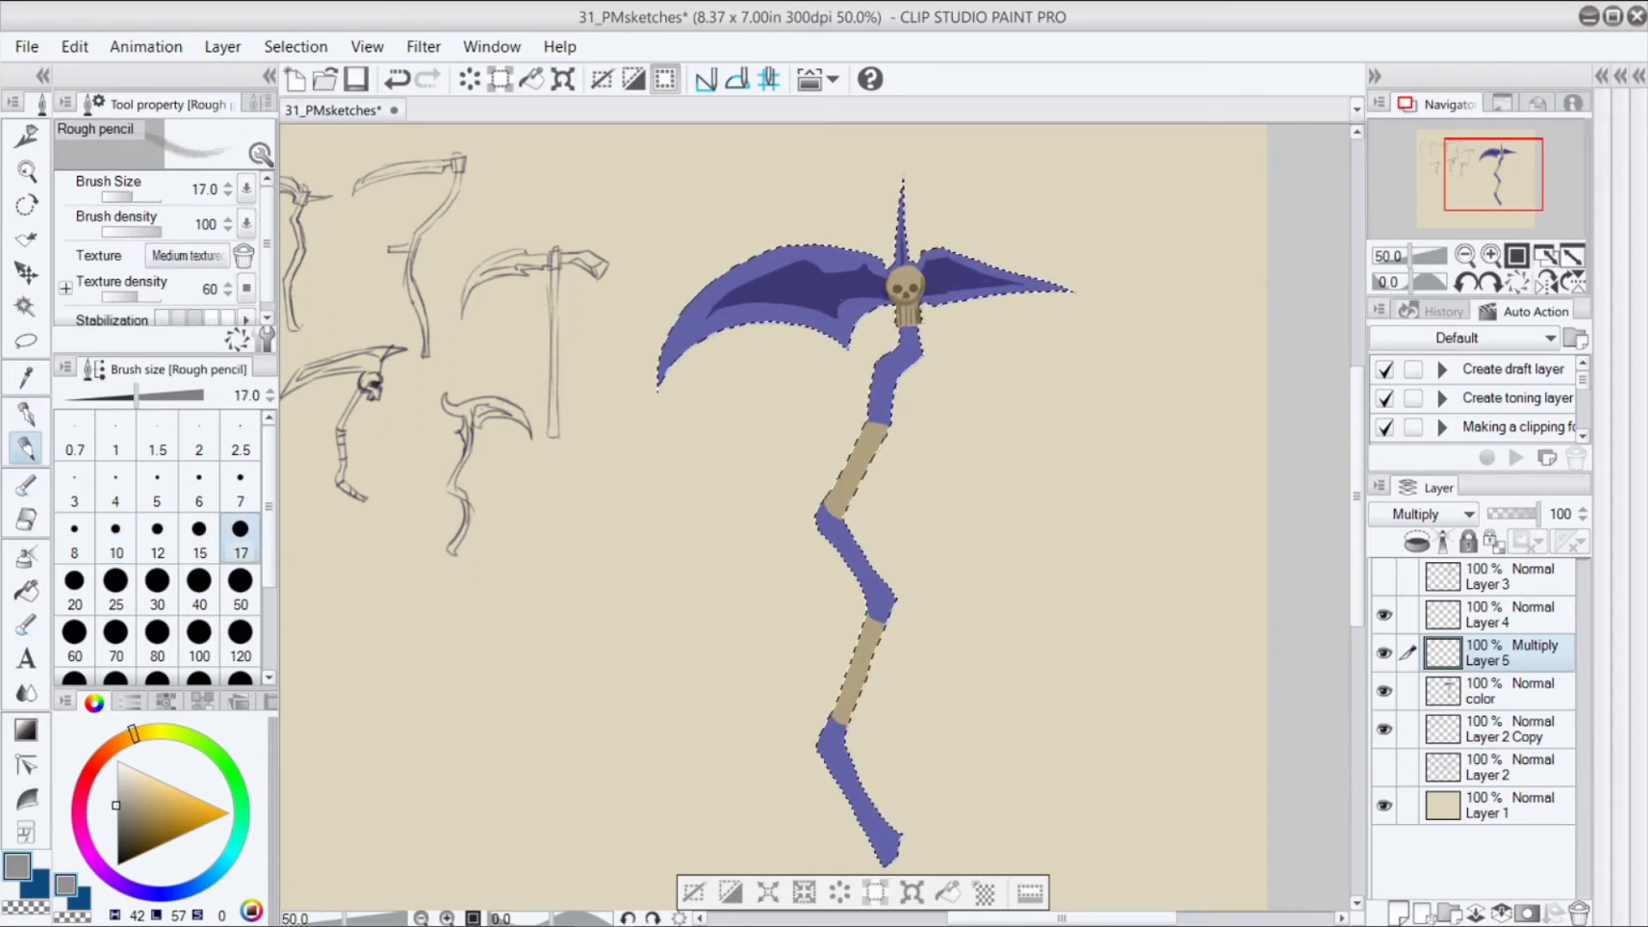
pyautogui.click(116, 783)
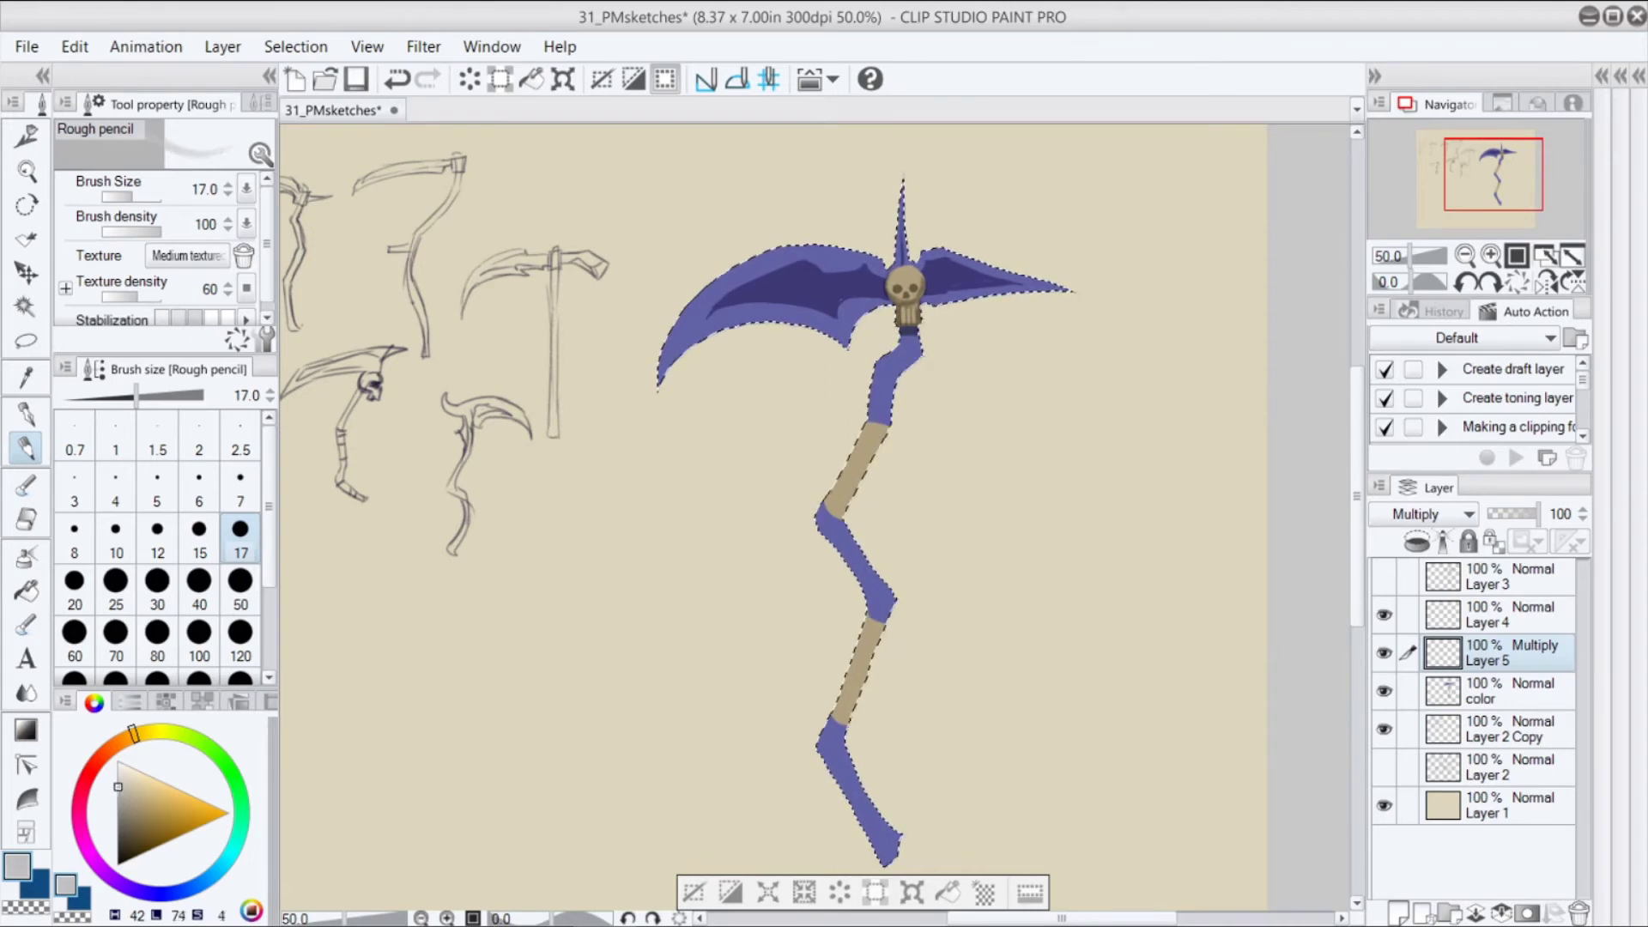
pyautogui.click(116, 762)
pyautogui.click(116, 810)
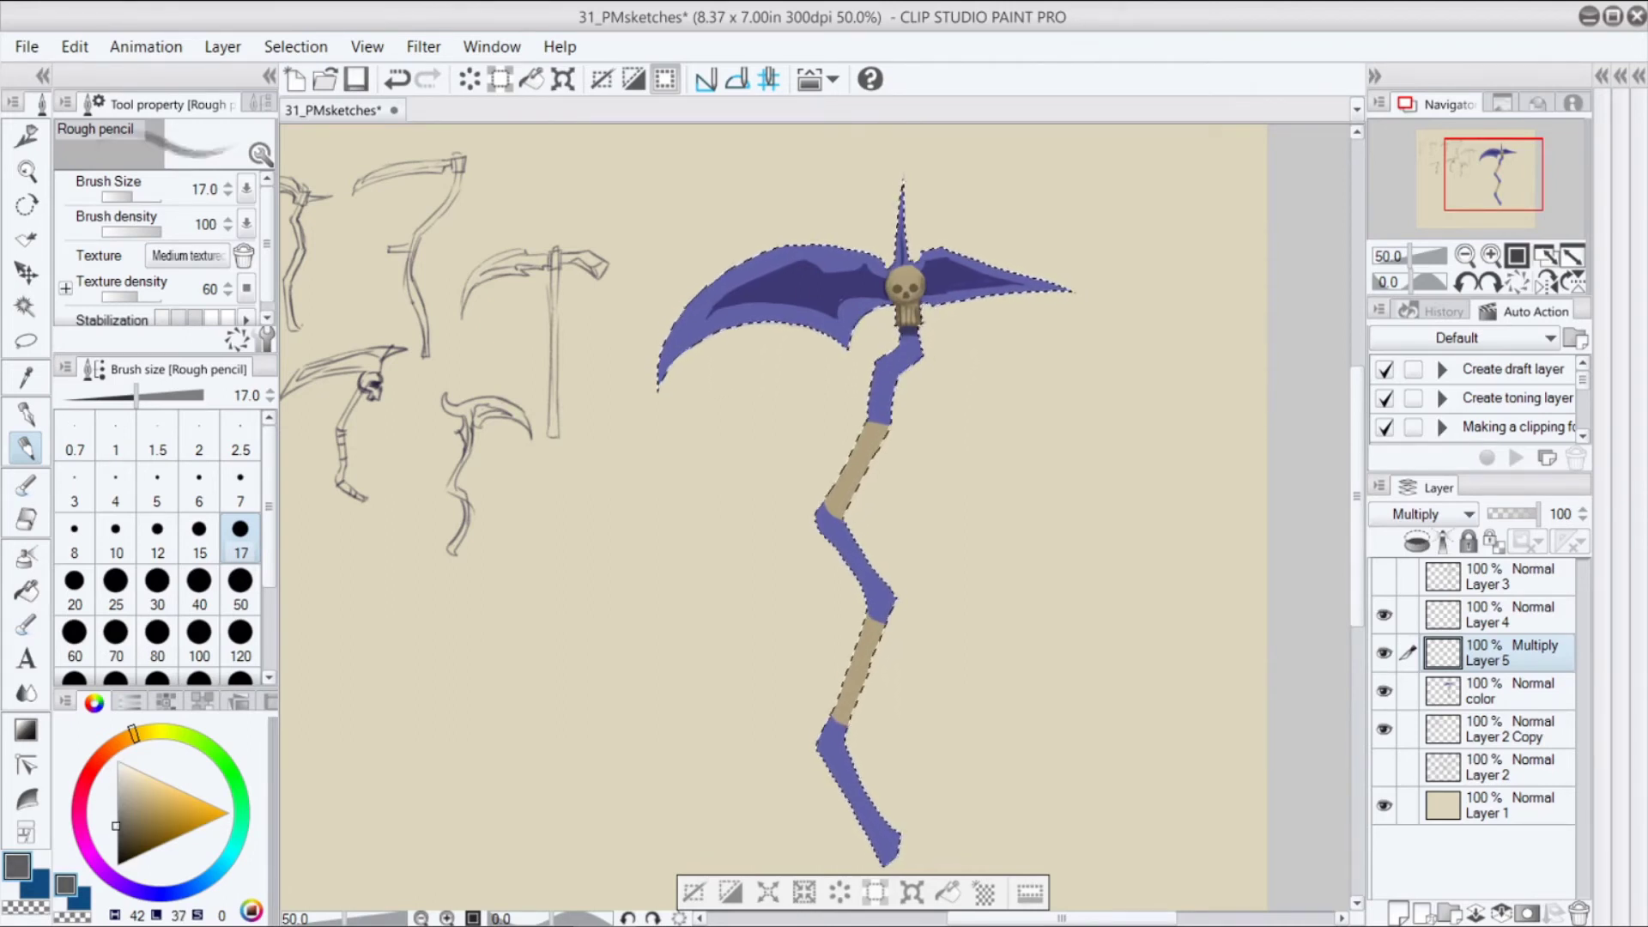
# Shade the handle segments and the large blade's lower edge with the Rough pencil at size 17 in light greys (L 71 and L 64)
pyautogui.click(116, 584)
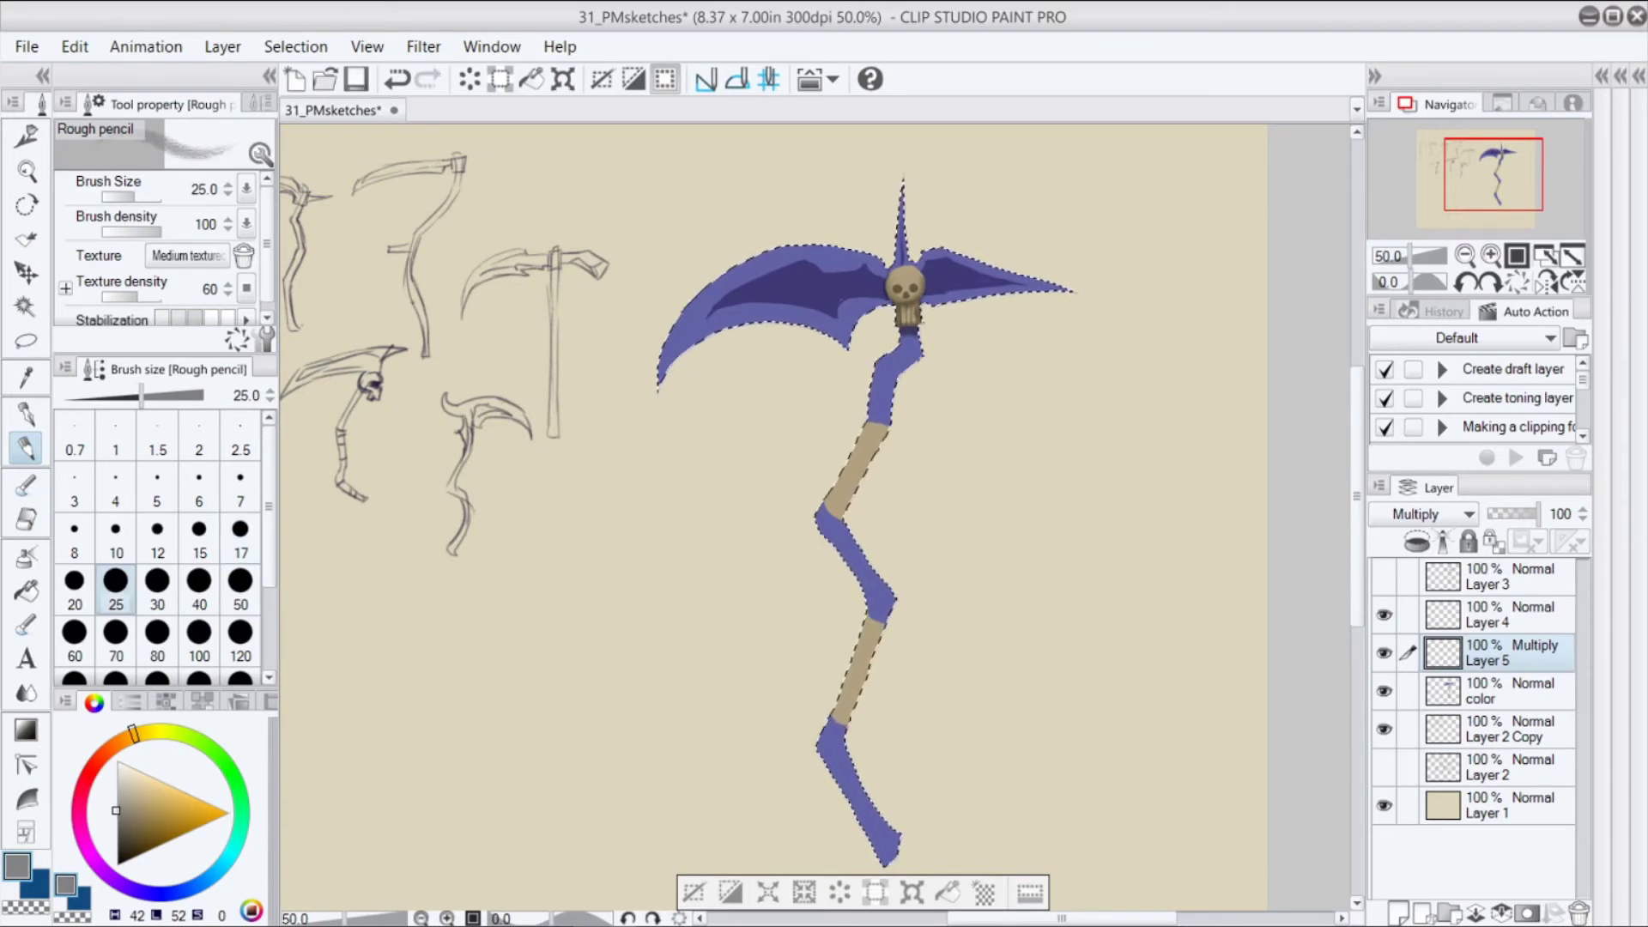
pyautogui.click(116, 790)
pyautogui.hotkey('ctrl', 'z')
pyautogui.moveTo(919, 357); pyautogui.dragTo(889, 374)
pyautogui.hotkey('ctrl', 'z')
pyautogui.click(240, 538)
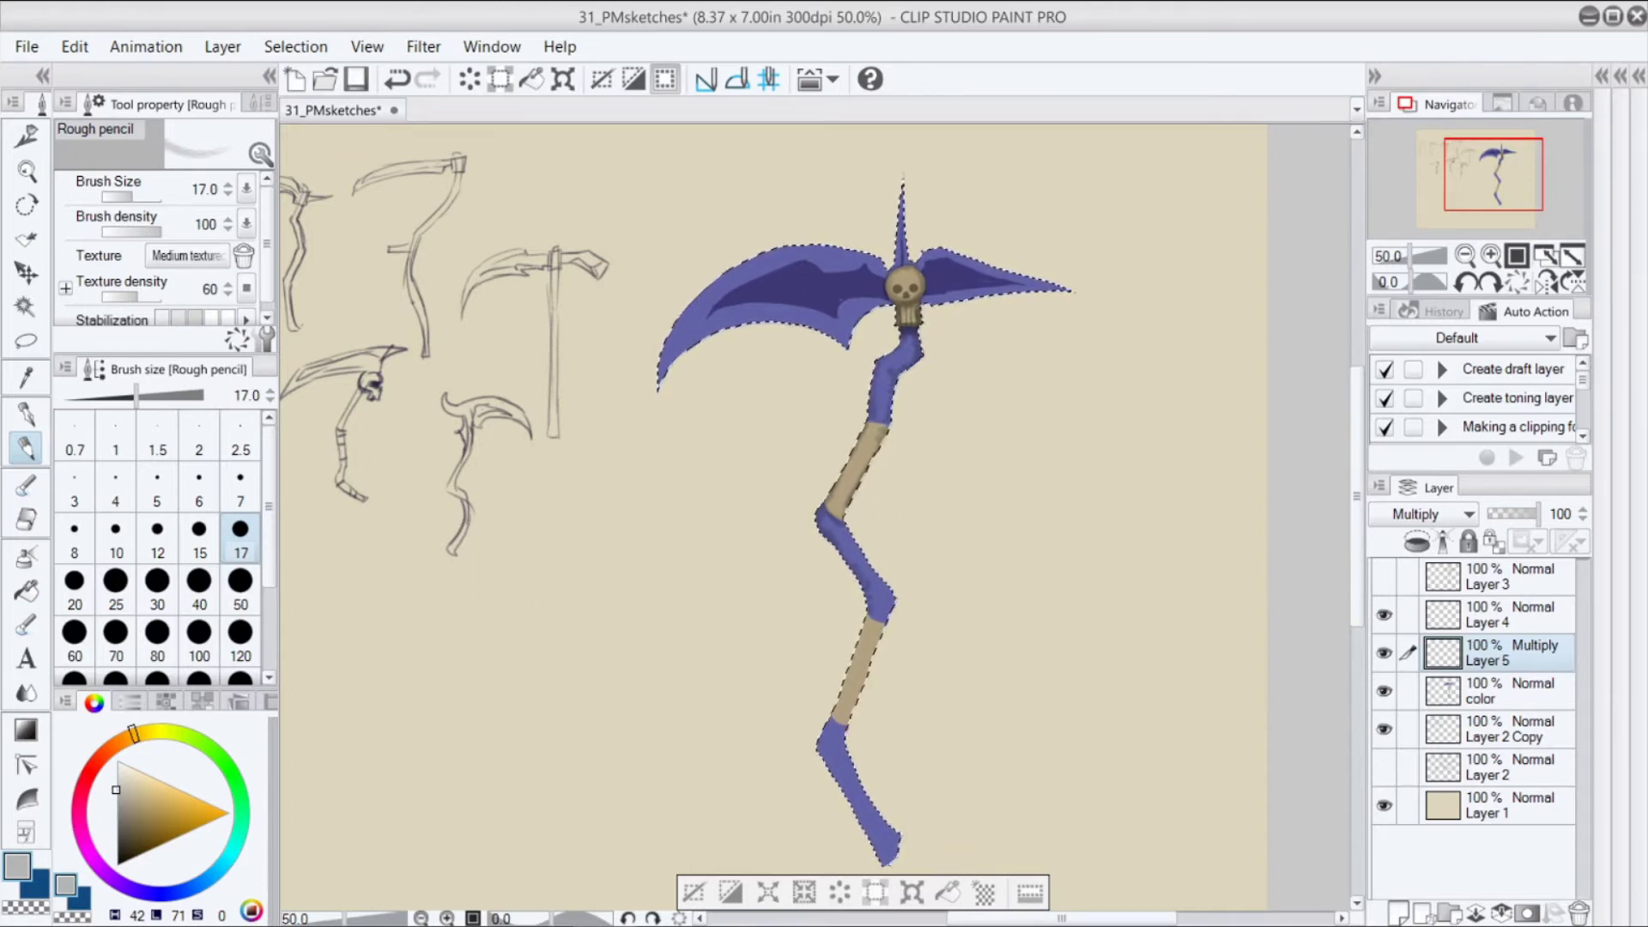
pyautogui.moveTo(116, 790)
pyautogui.mouseDown()
pyautogui.moveTo(116, 759)
pyautogui.moveTo(116, 798)
pyautogui.mouseUp()
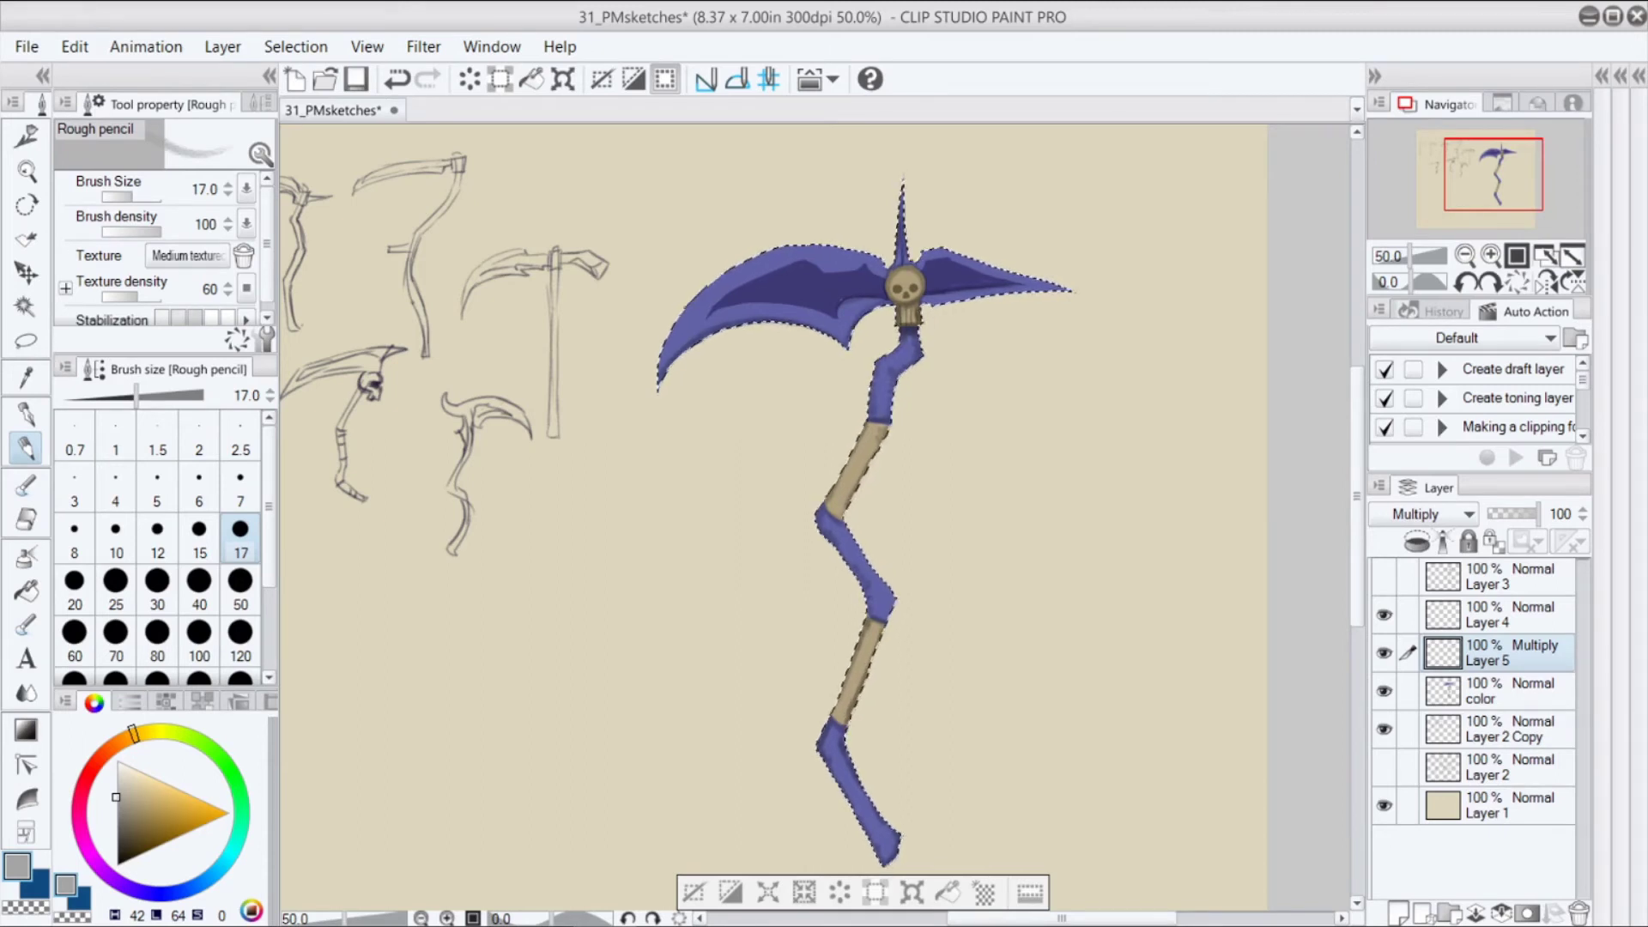
# Shade diagonal folds across both tan handle wraps with a light grey (L 71)
pyautogui.hotkey('ctrl', 'd')
pyautogui.hotkey('ctrl', 'z')
pyautogui.hotkey('ctrl', 'z')
pyautogui.moveTo(862, 436); pyautogui.dragTo(879, 446)
pyautogui.click(116, 790)
pyautogui.hotkey('ctrl', 'z')
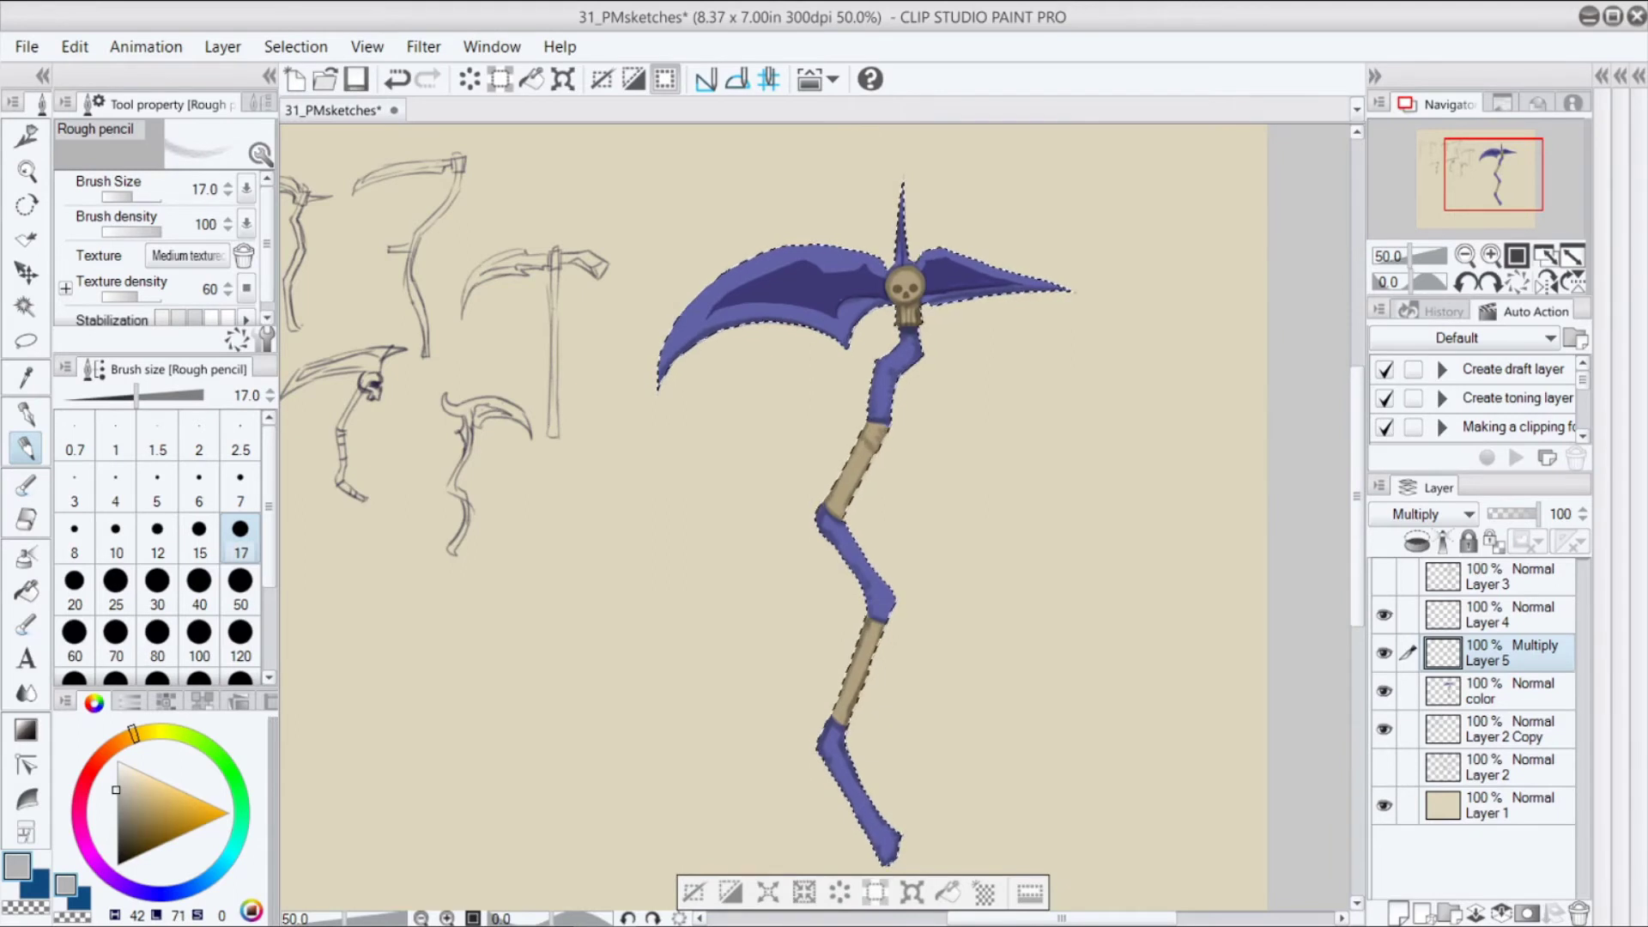
pyautogui.hotkey('ctrl', 'z')
pyautogui.hotkey('ctrl', 'y')
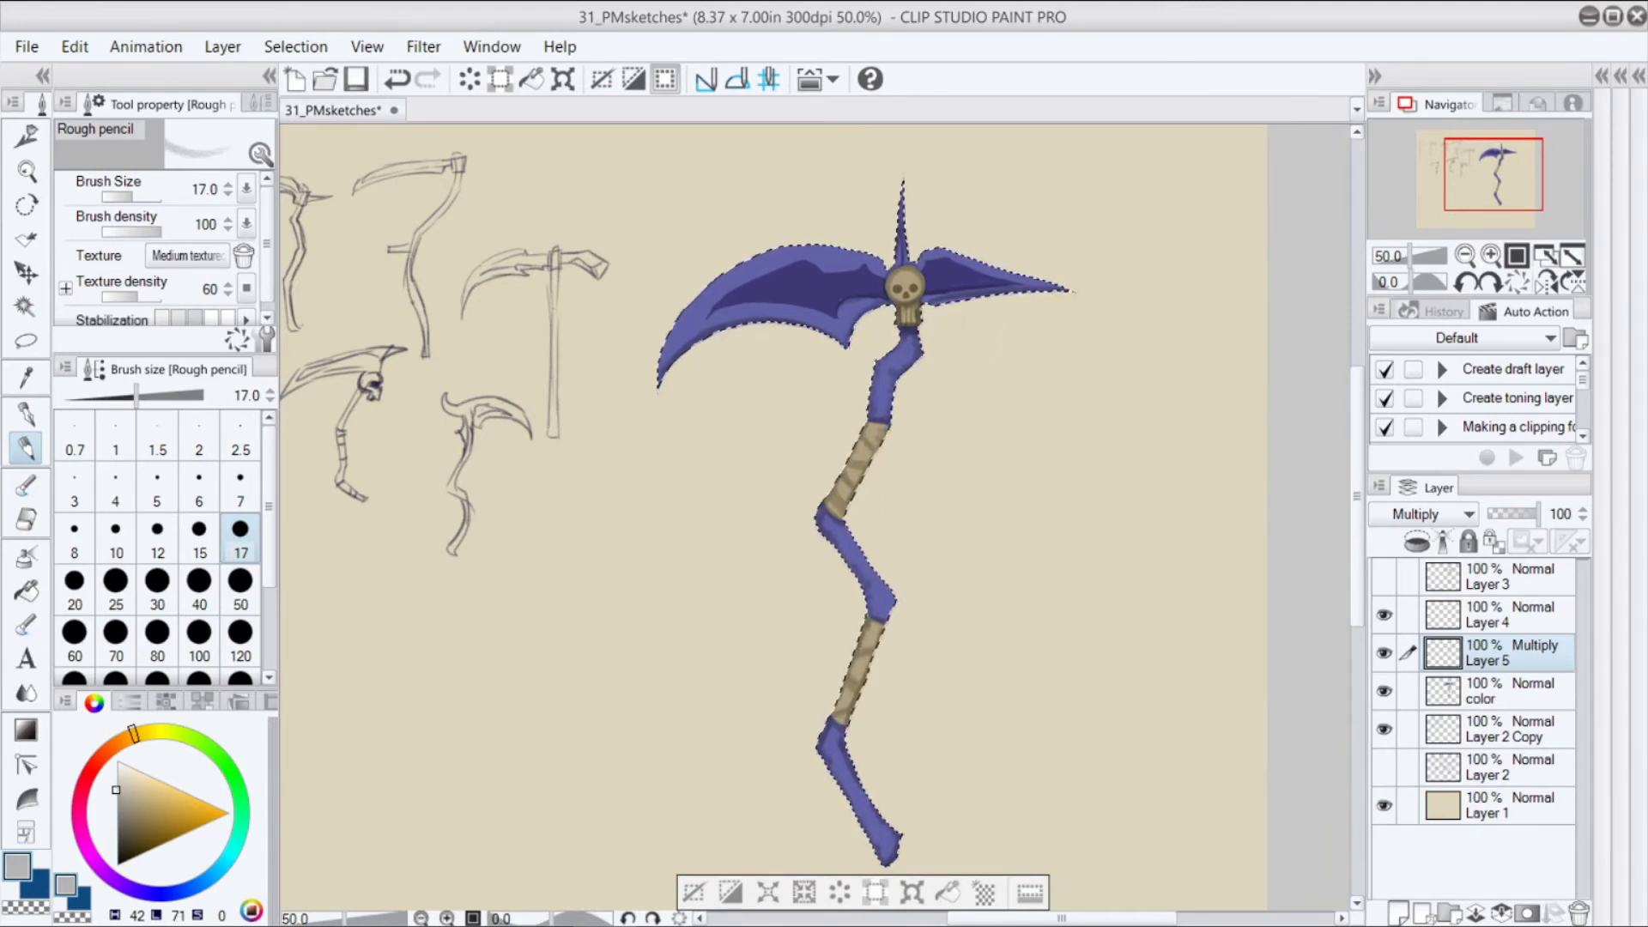
# Deepen the shading with greys of L 84 and L 51, adding small dark spots on the blade near the skull and on the upper handle
pyautogui.click(116, 776)
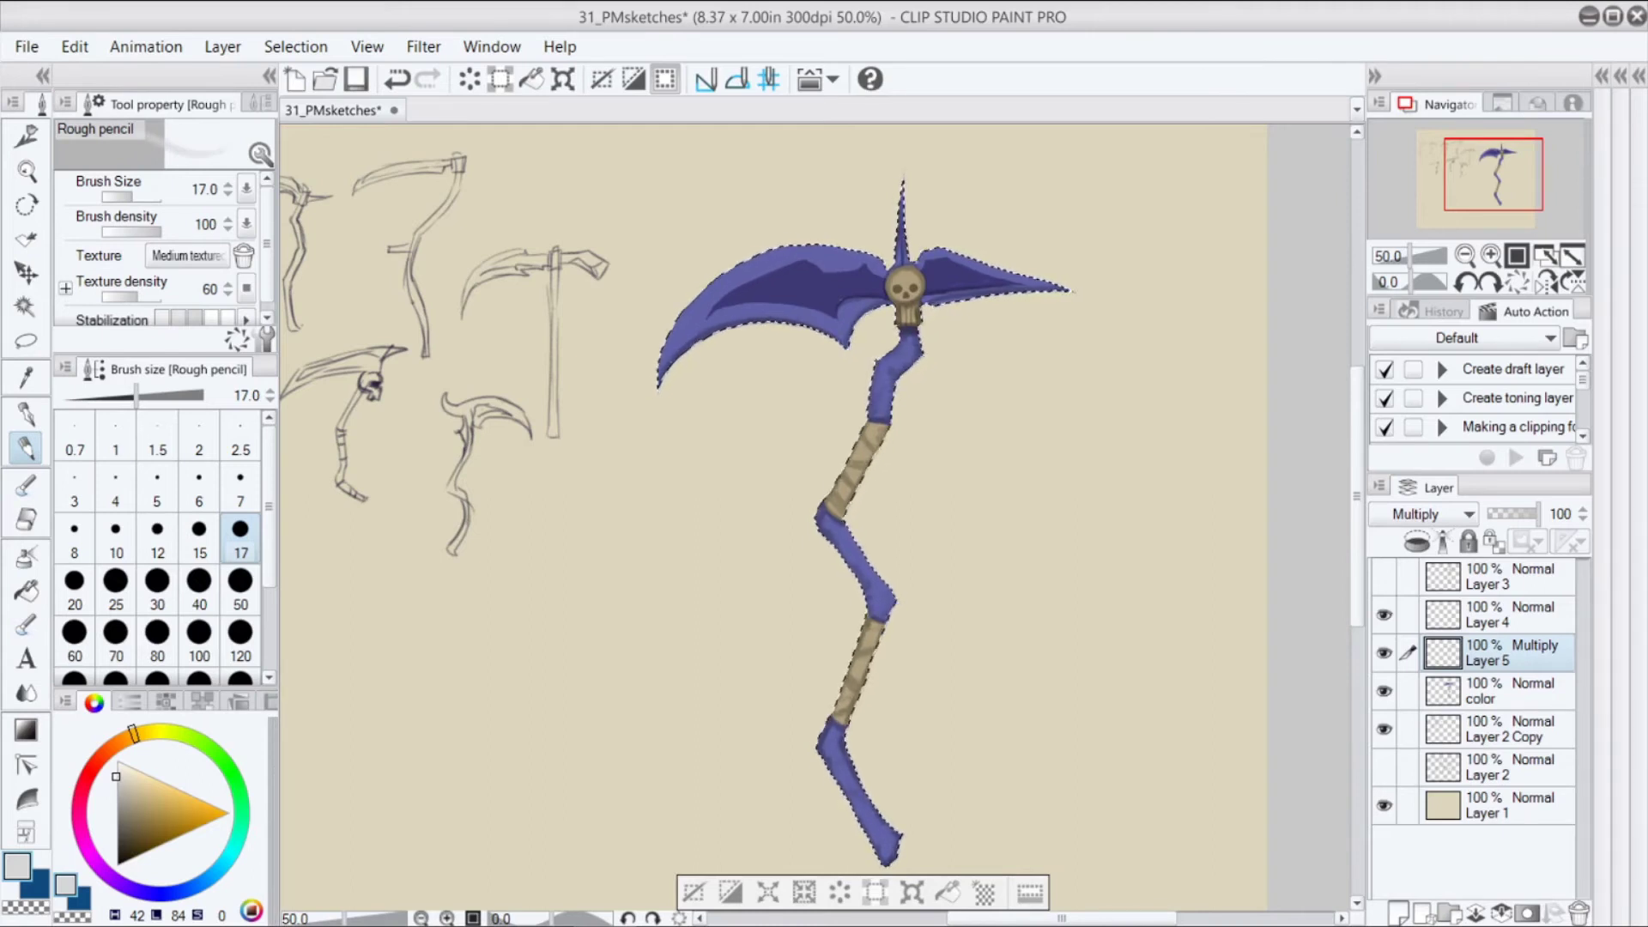
pyautogui.click(116, 812)
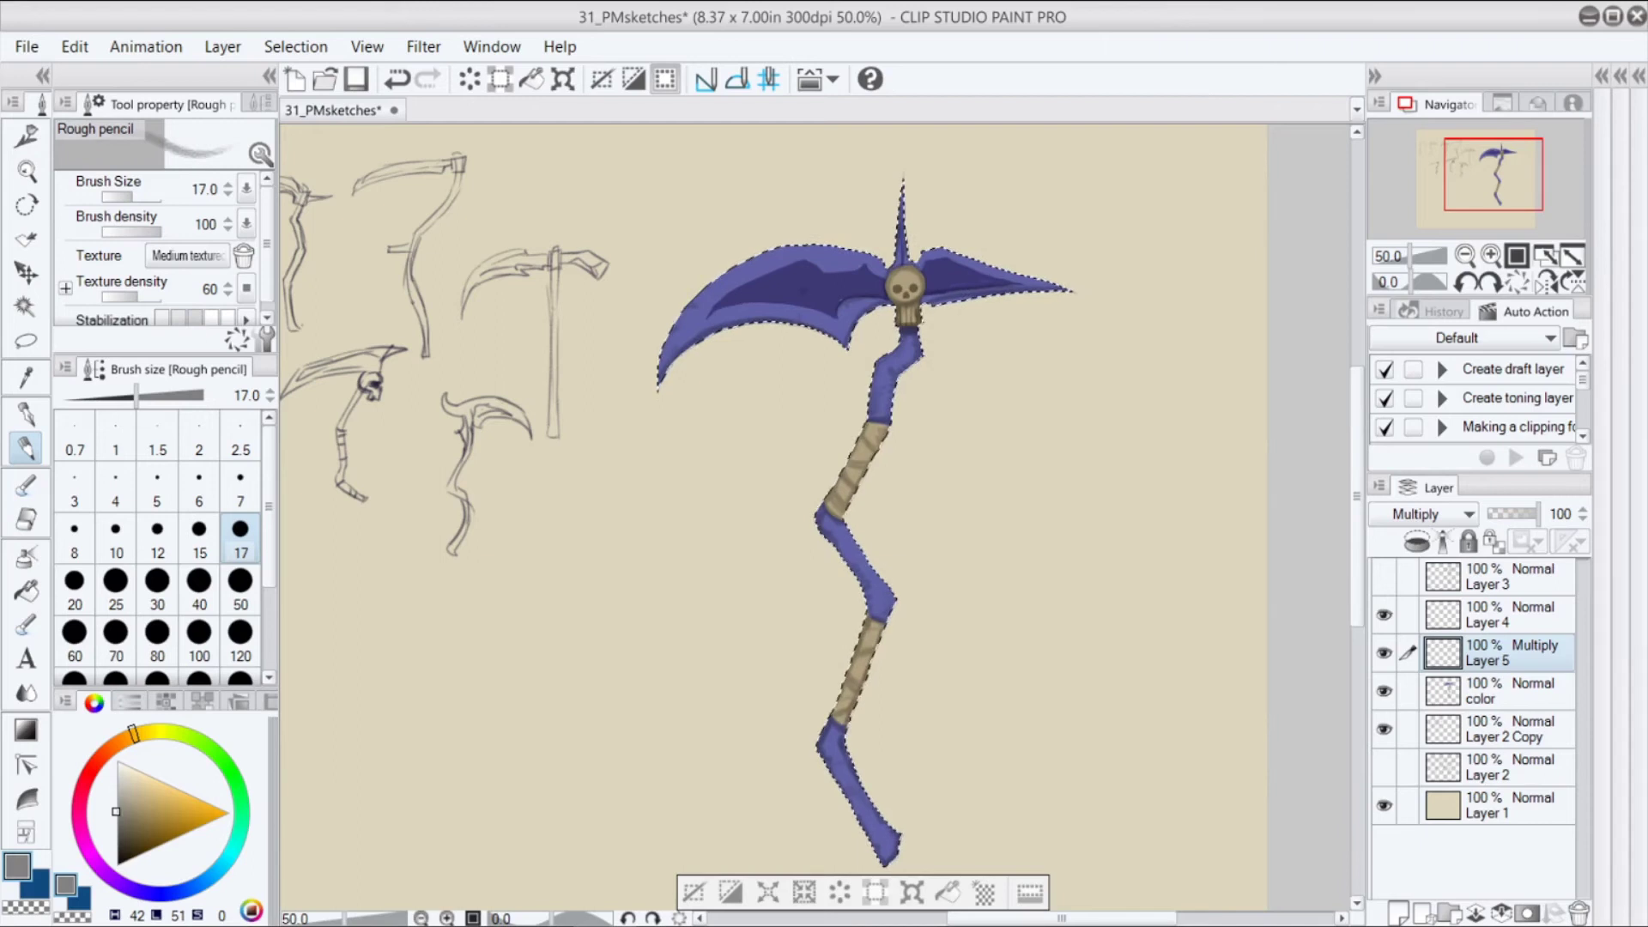
pyautogui.hotkey('ctrl', 'z')
pyautogui.click(870, 283)
pyautogui.hotkey('ctrl', 'z')
pyautogui.click(896, 372)
# Darken the skull's eye sockets and teeth and draw the upper wrap's band lines in black and near-black (L 12) at size 12
pyautogui.click(116, 866)
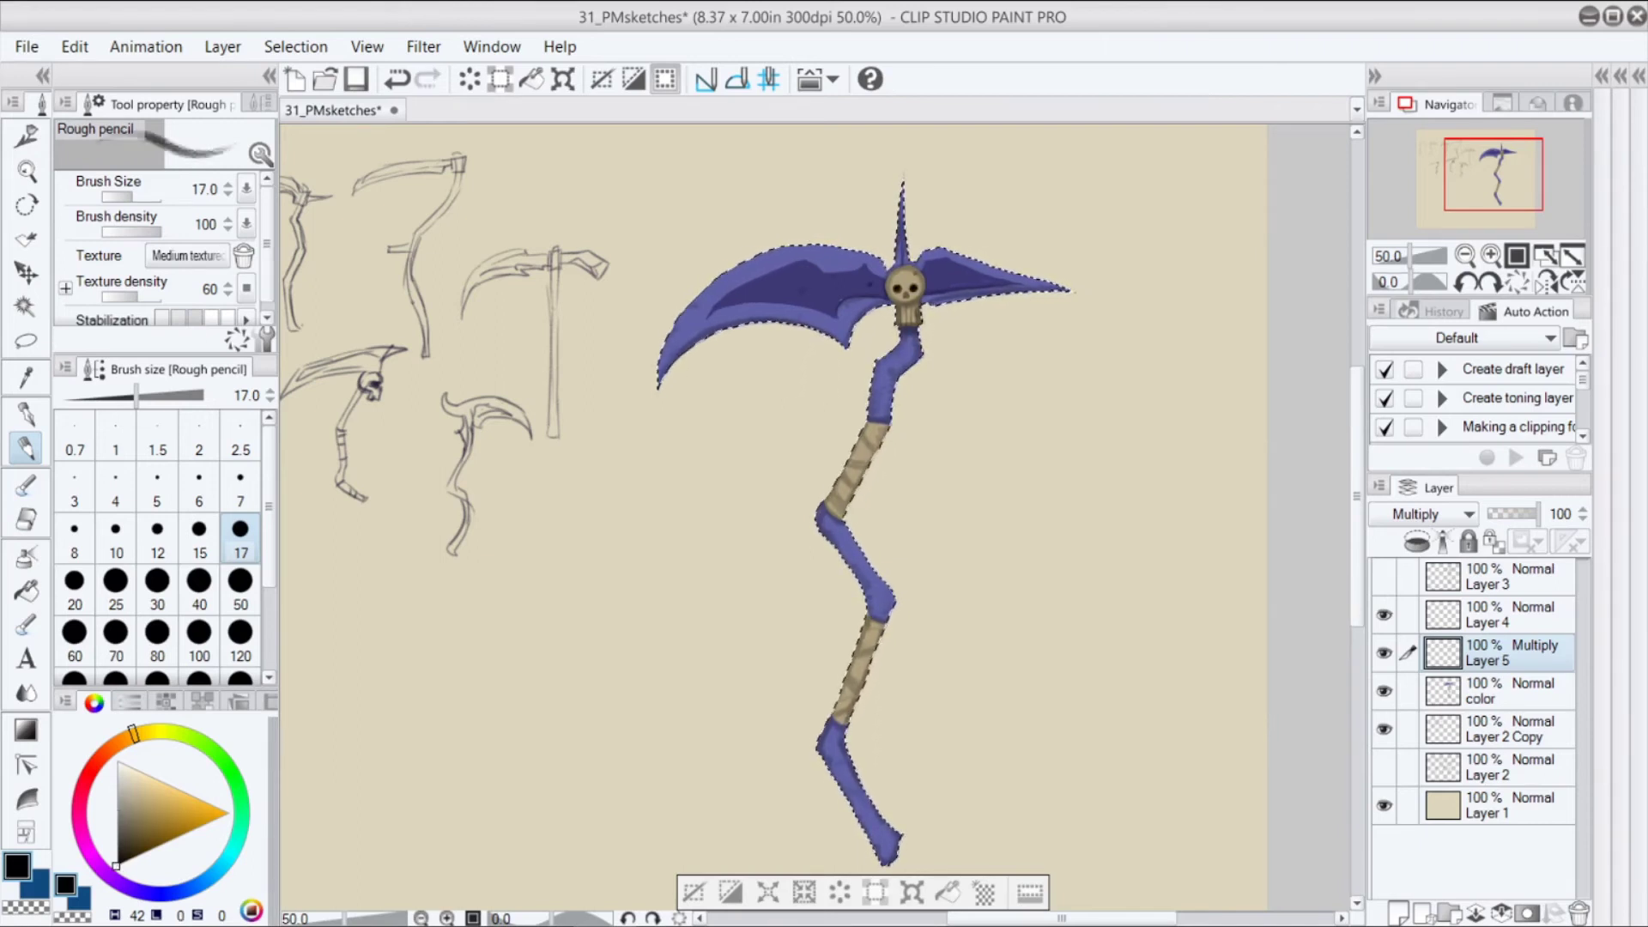
pyautogui.press('[')
pyautogui.press('[')
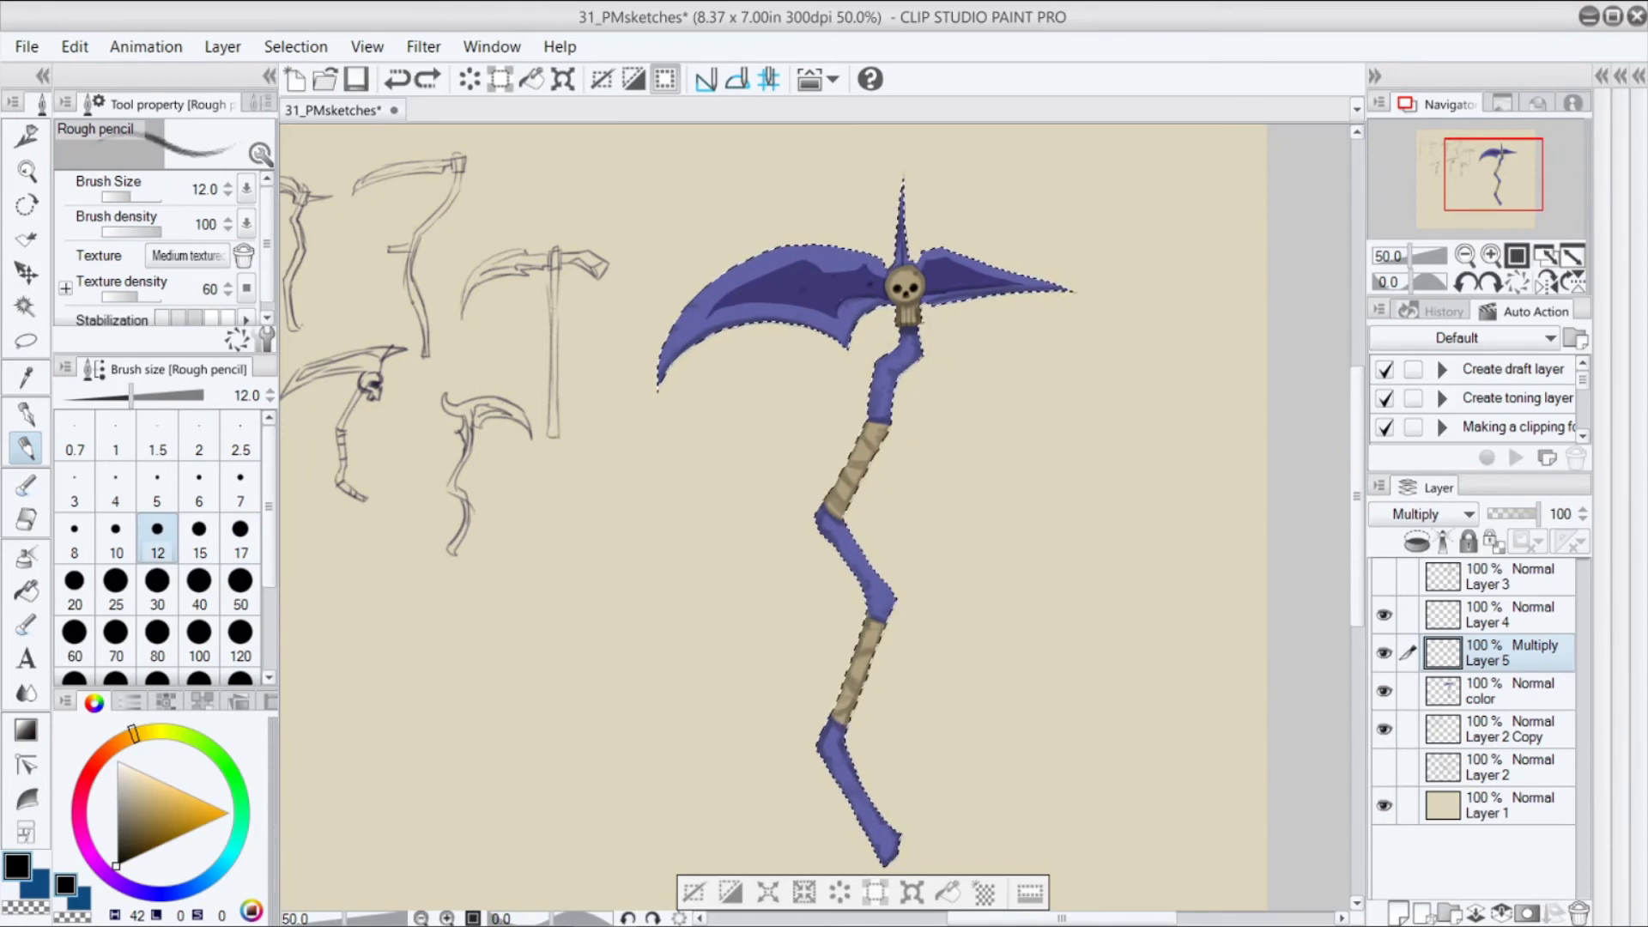
pyautogui.click(116, 854)
pyautogui.hotkey('ctrl', 'z')
pyautogui.hotkey('ctrl', 'z')
pyautogui.hotkey('ctrl', 'z')
pyautogui.hotkey('ctrl', 'z')
pyautogui.hotkey('ctrl', 'z')
pyautogui.moveTo(895, 287); pyautogui.dragTo(916, 290)
pyautogui.hotkey('ctrl', 'z')
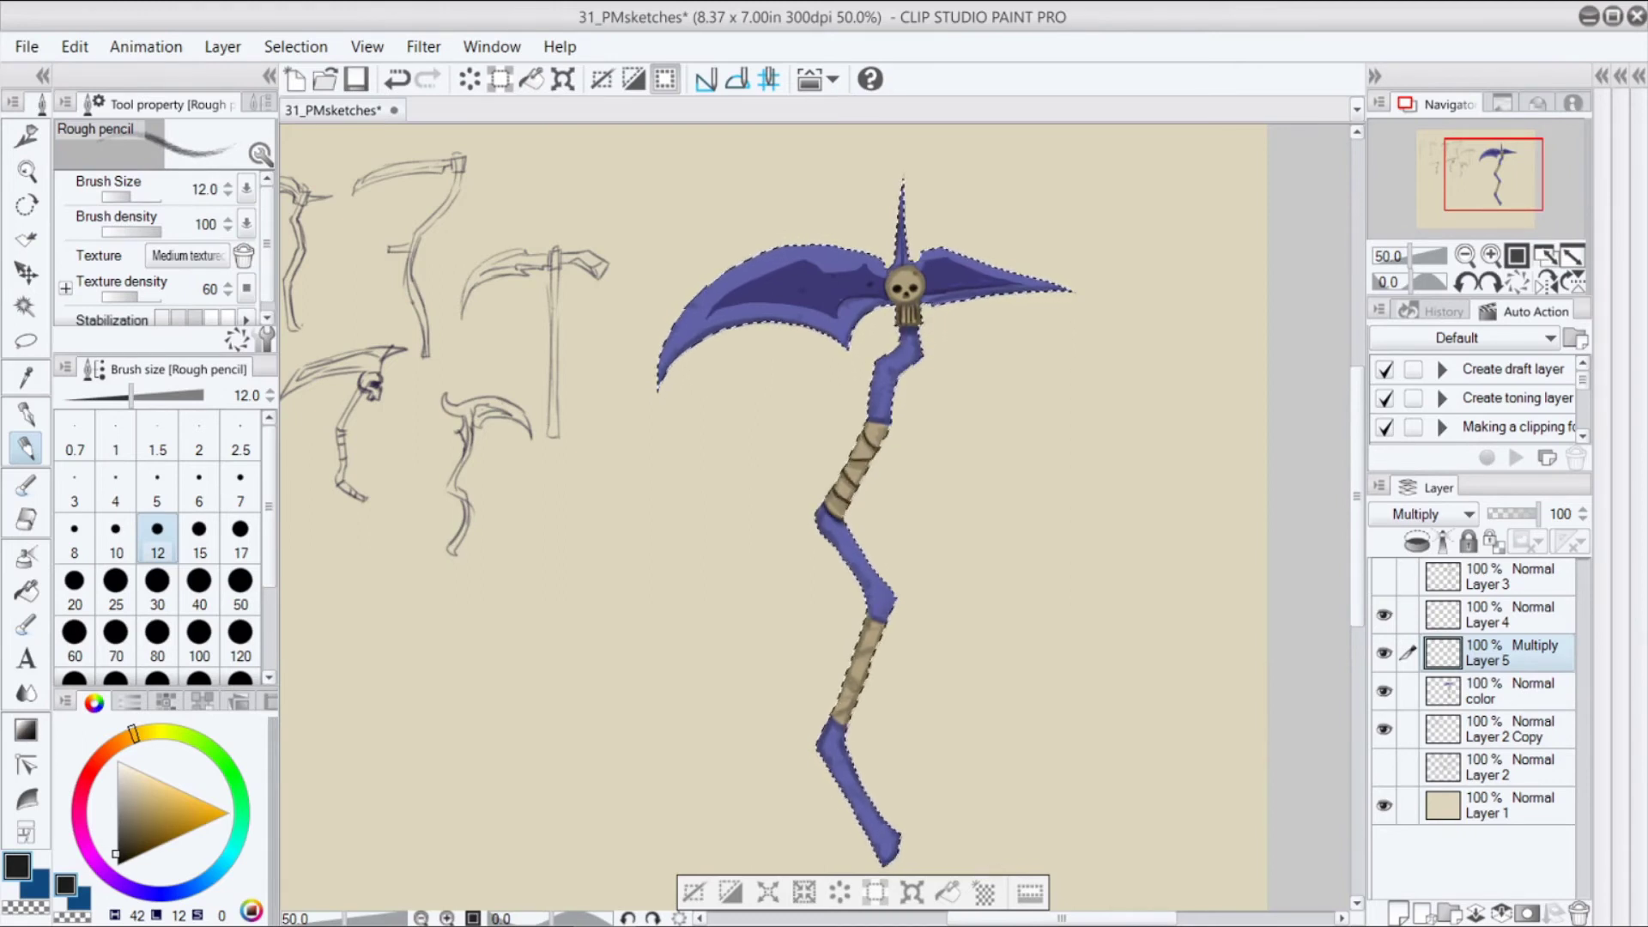
# Draw dark diagonal band lines across the lower handle wrap, choosing a softer dark grey (L 39) for further shading
pyautogui.hotkey('ctrl', 'z')
pyautogui.moveTo(847, 679); pyautogui.dragTo(862, 689)
pyautogui.moveTo(838, 706); pyautogui.dragTo(854, 714)
pyautogui.click(117, 835)
pyautogui.click(117, 824)
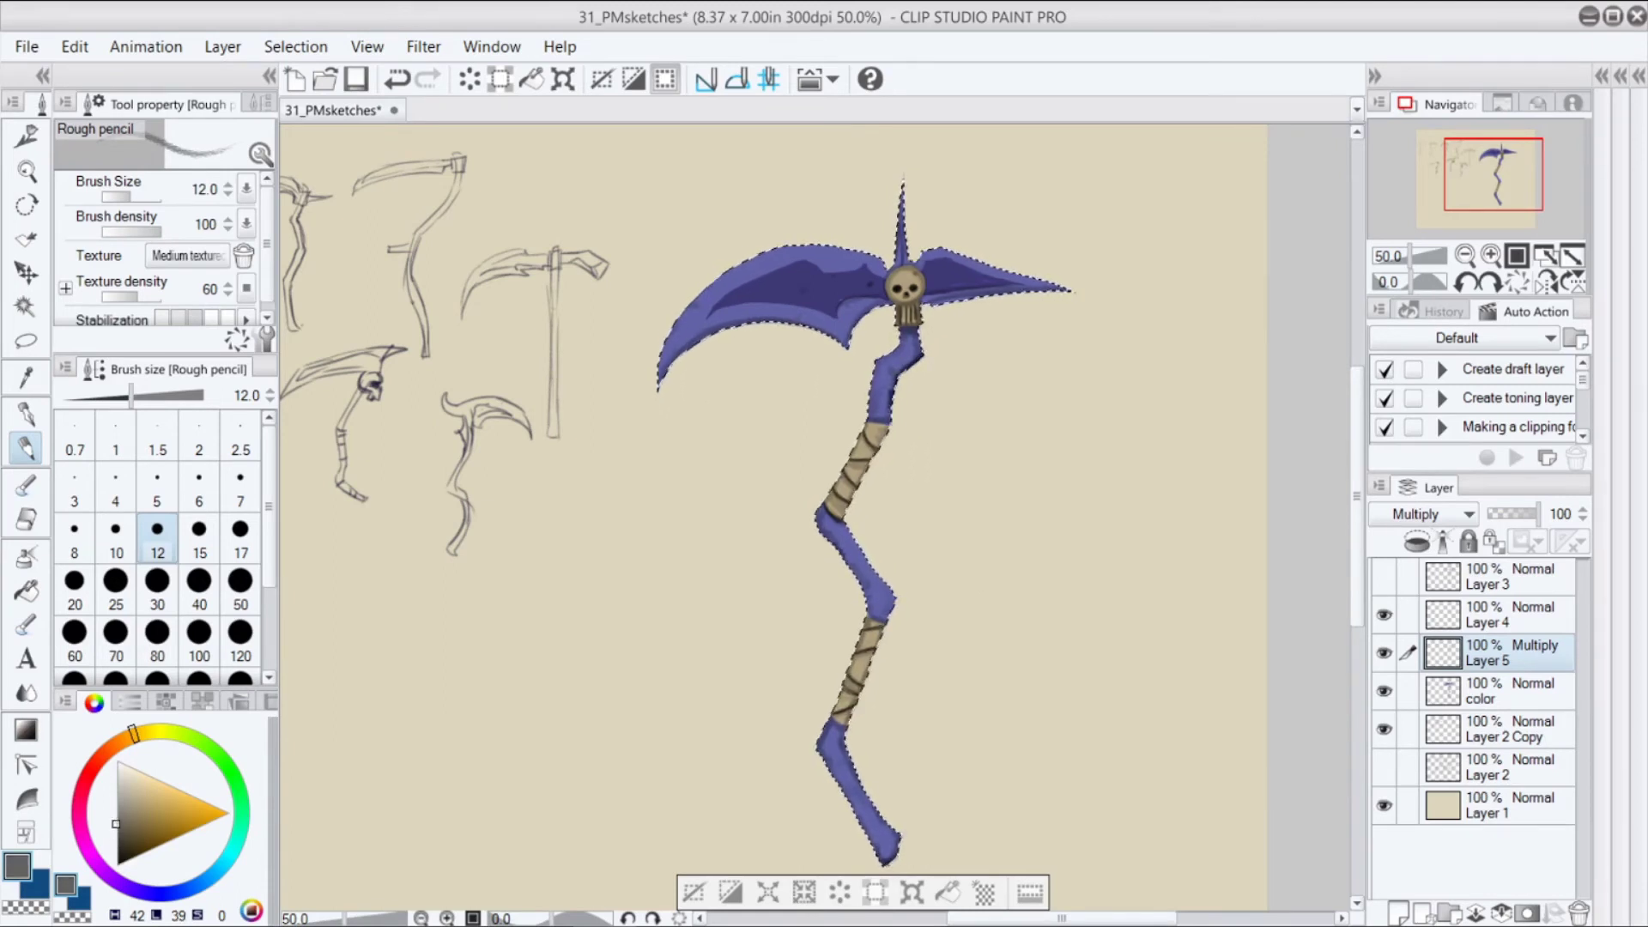
# Add small dark details to the scythe in dark grey (L 29), reduce the pencil to size 10 and clear the selection
pyautogui.click(117, 836)
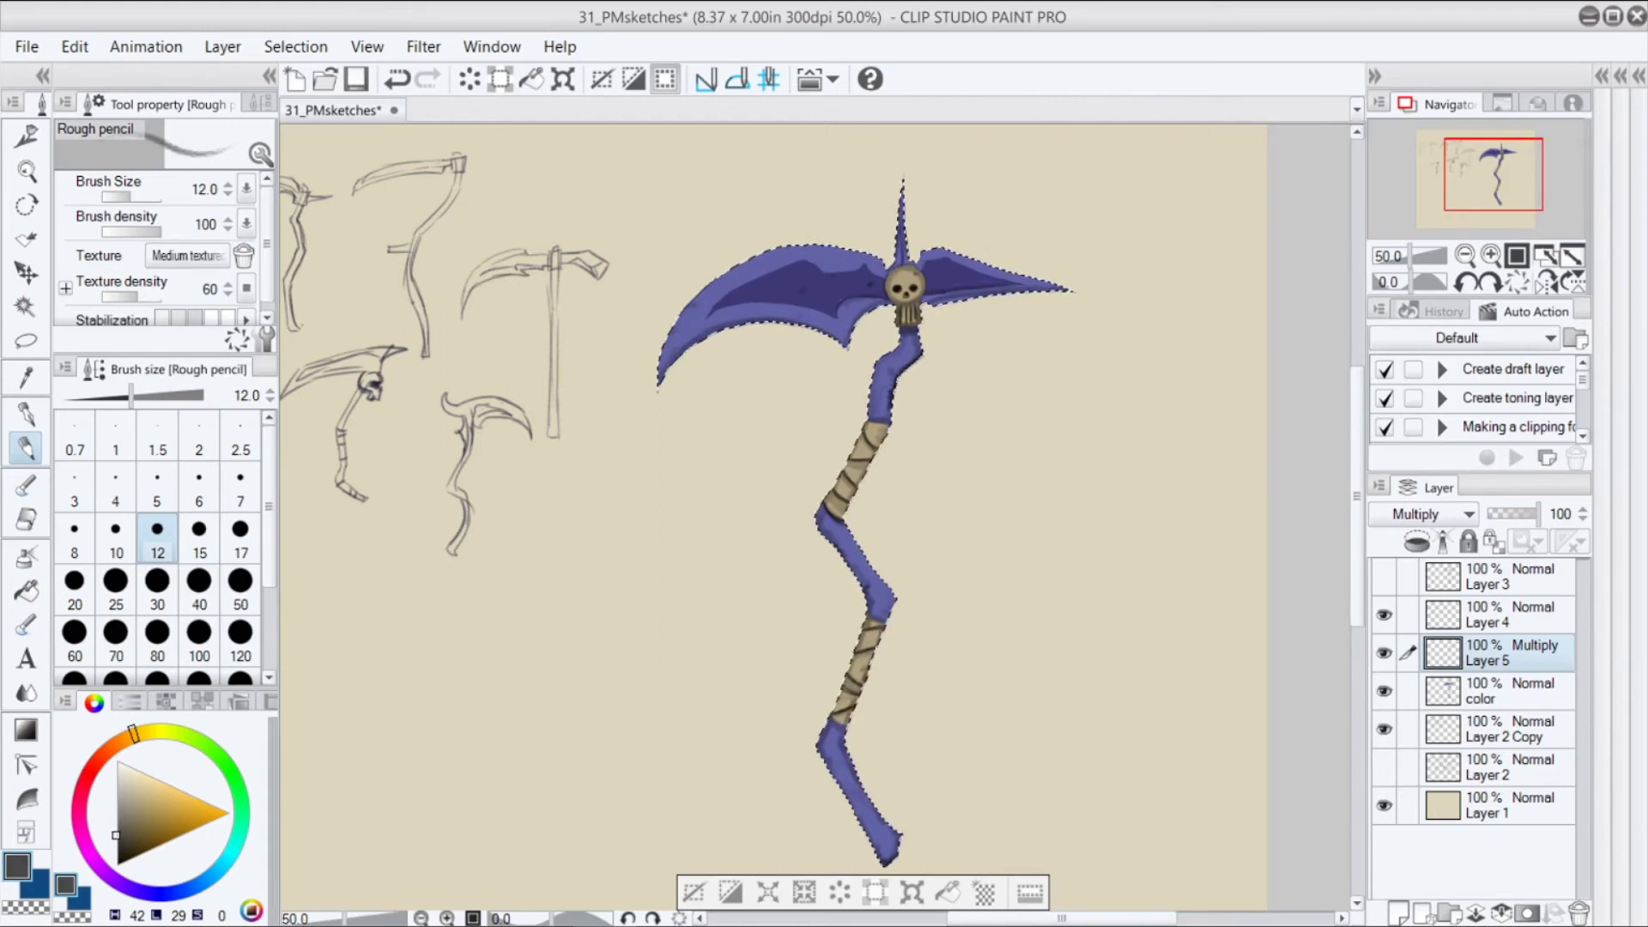
pyautogui.press('[')
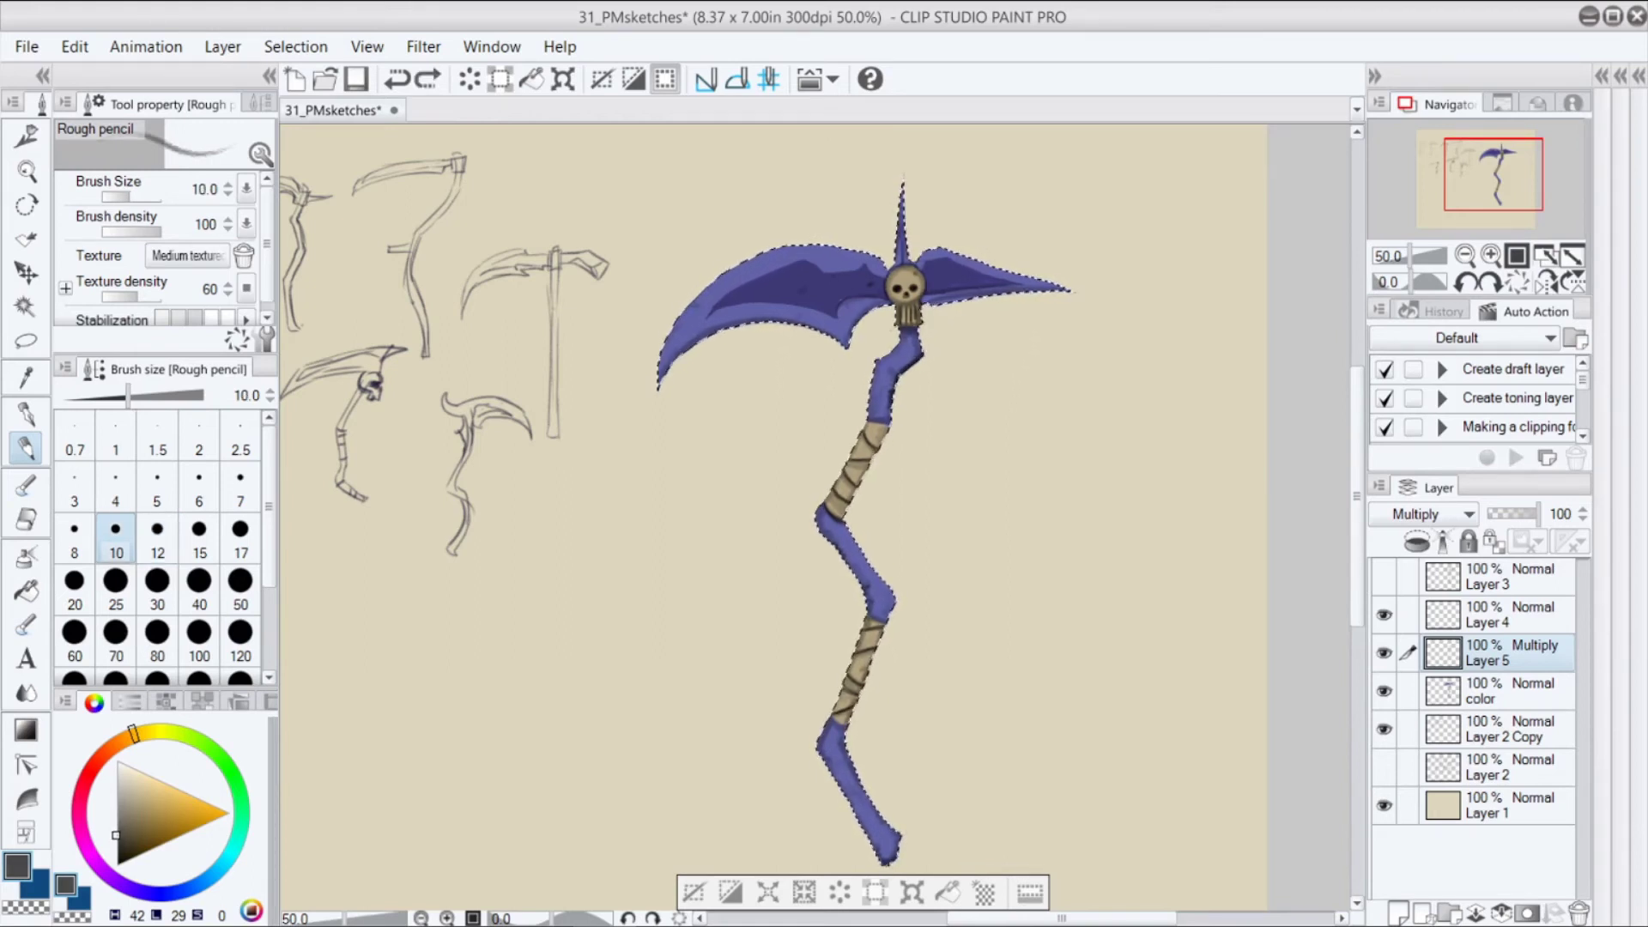
pyautogui.hotkey('ctrl', 'd')
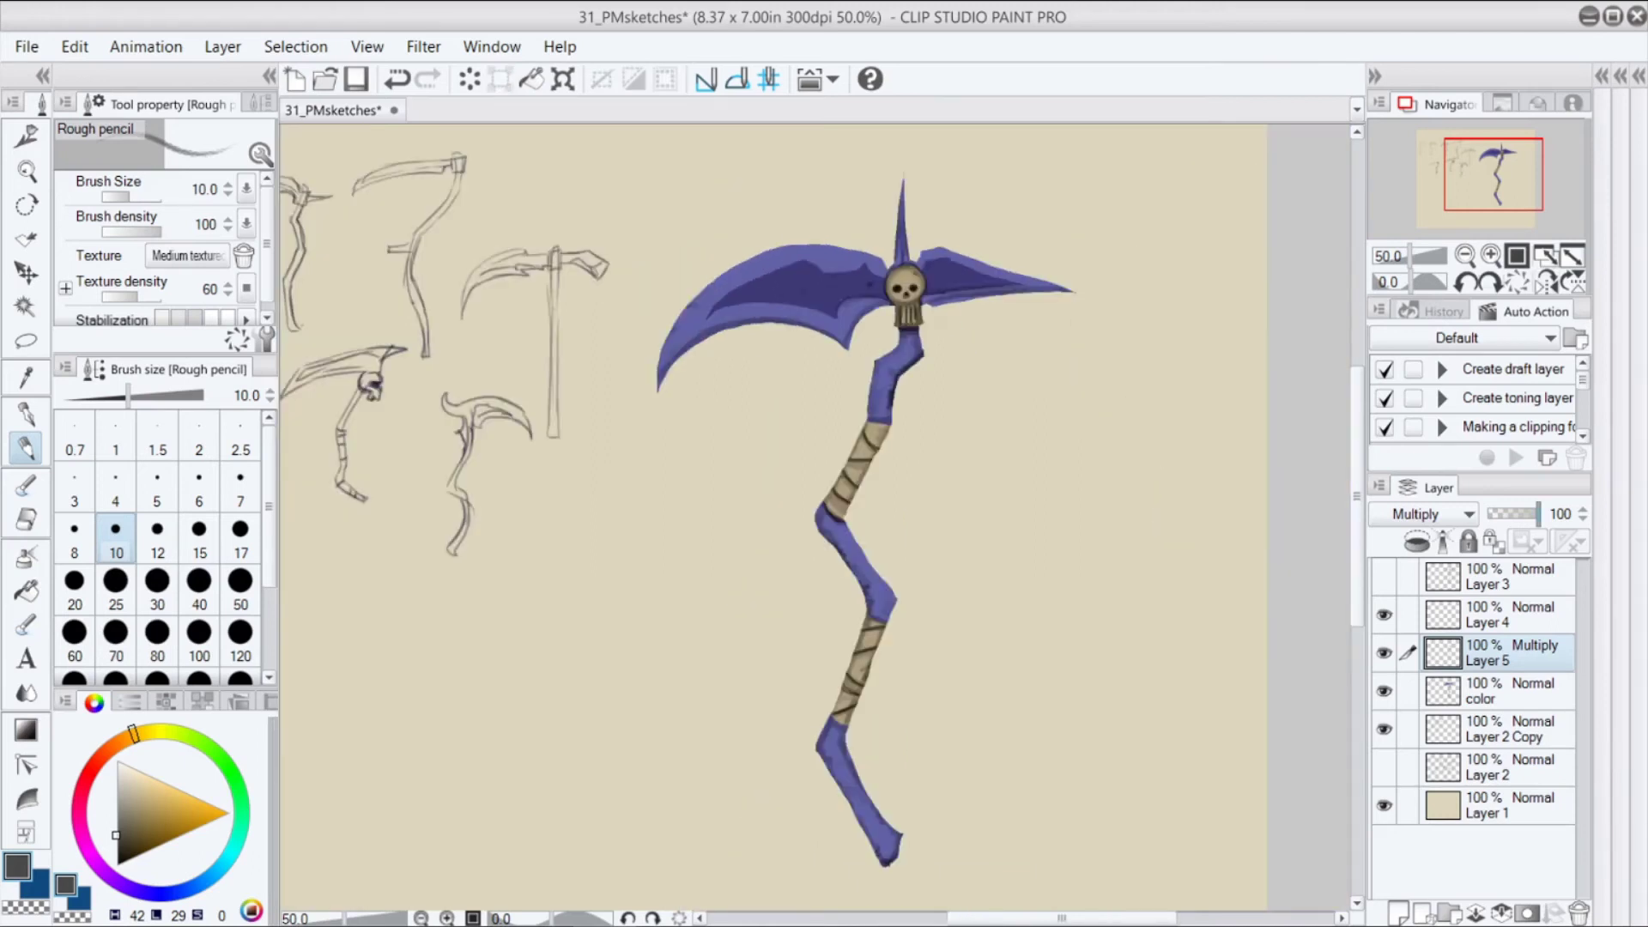
# Add a raster layer above Layer 4, then select the scythe silhouette on the color layer by inverting a selection of the empty area
pyautogui.hotkey('ctrl', 'shift', 'n')
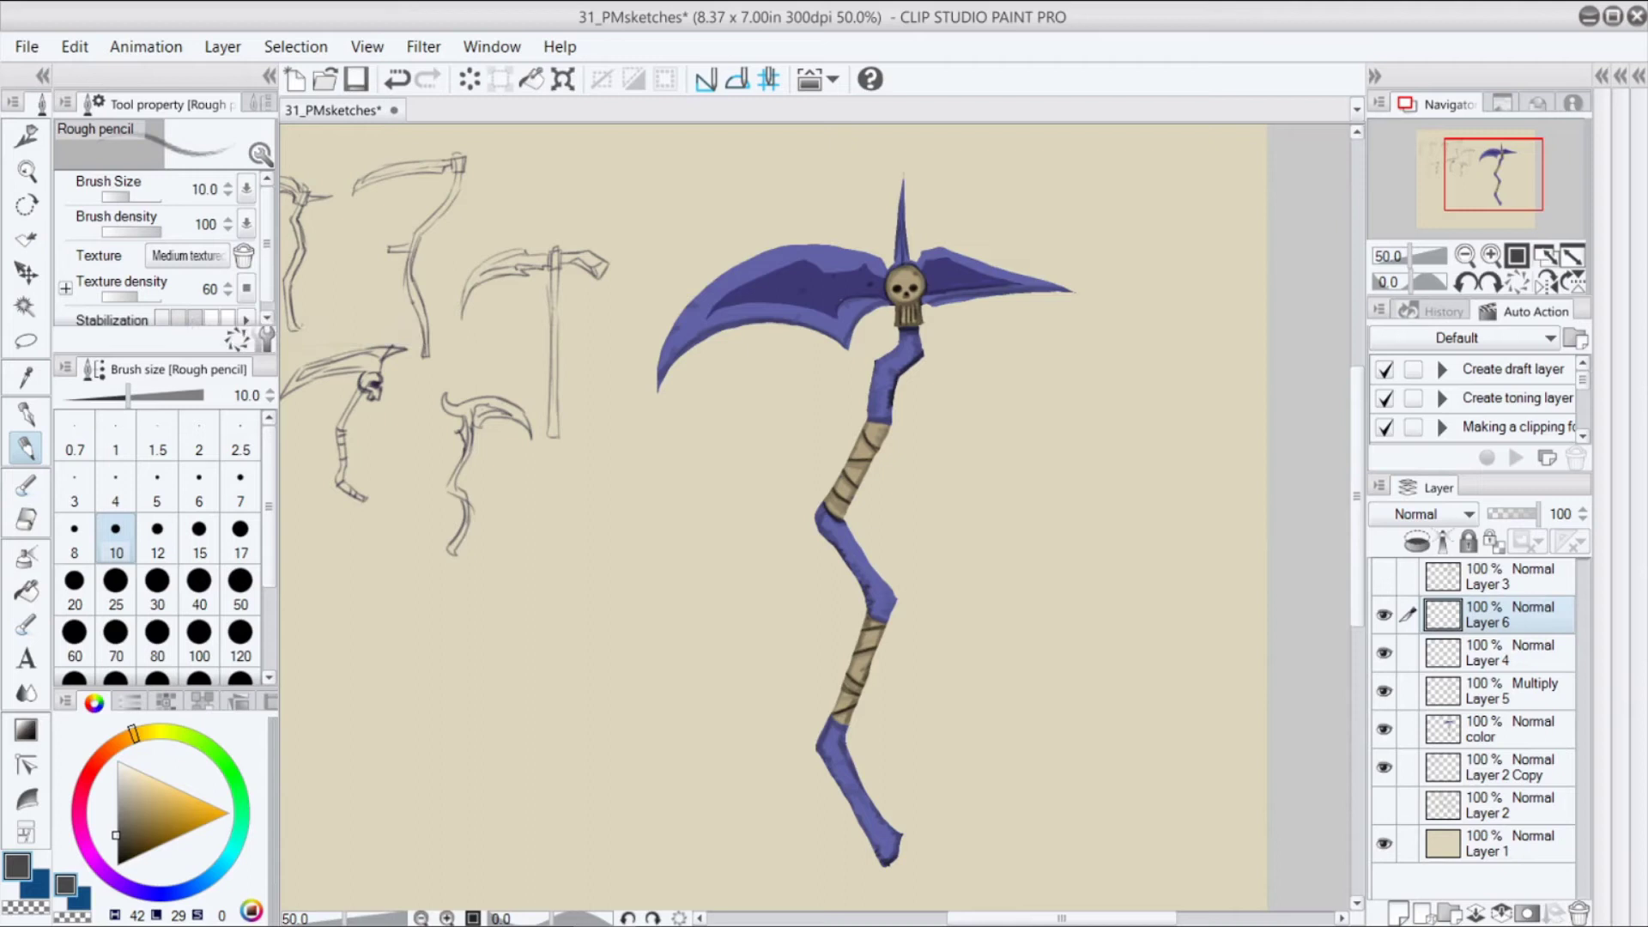
pyautogui.click(1512, 729)
pyautogui.press('w')
pyautogui.click(886, 384)
pyautogui.click(996, 386)
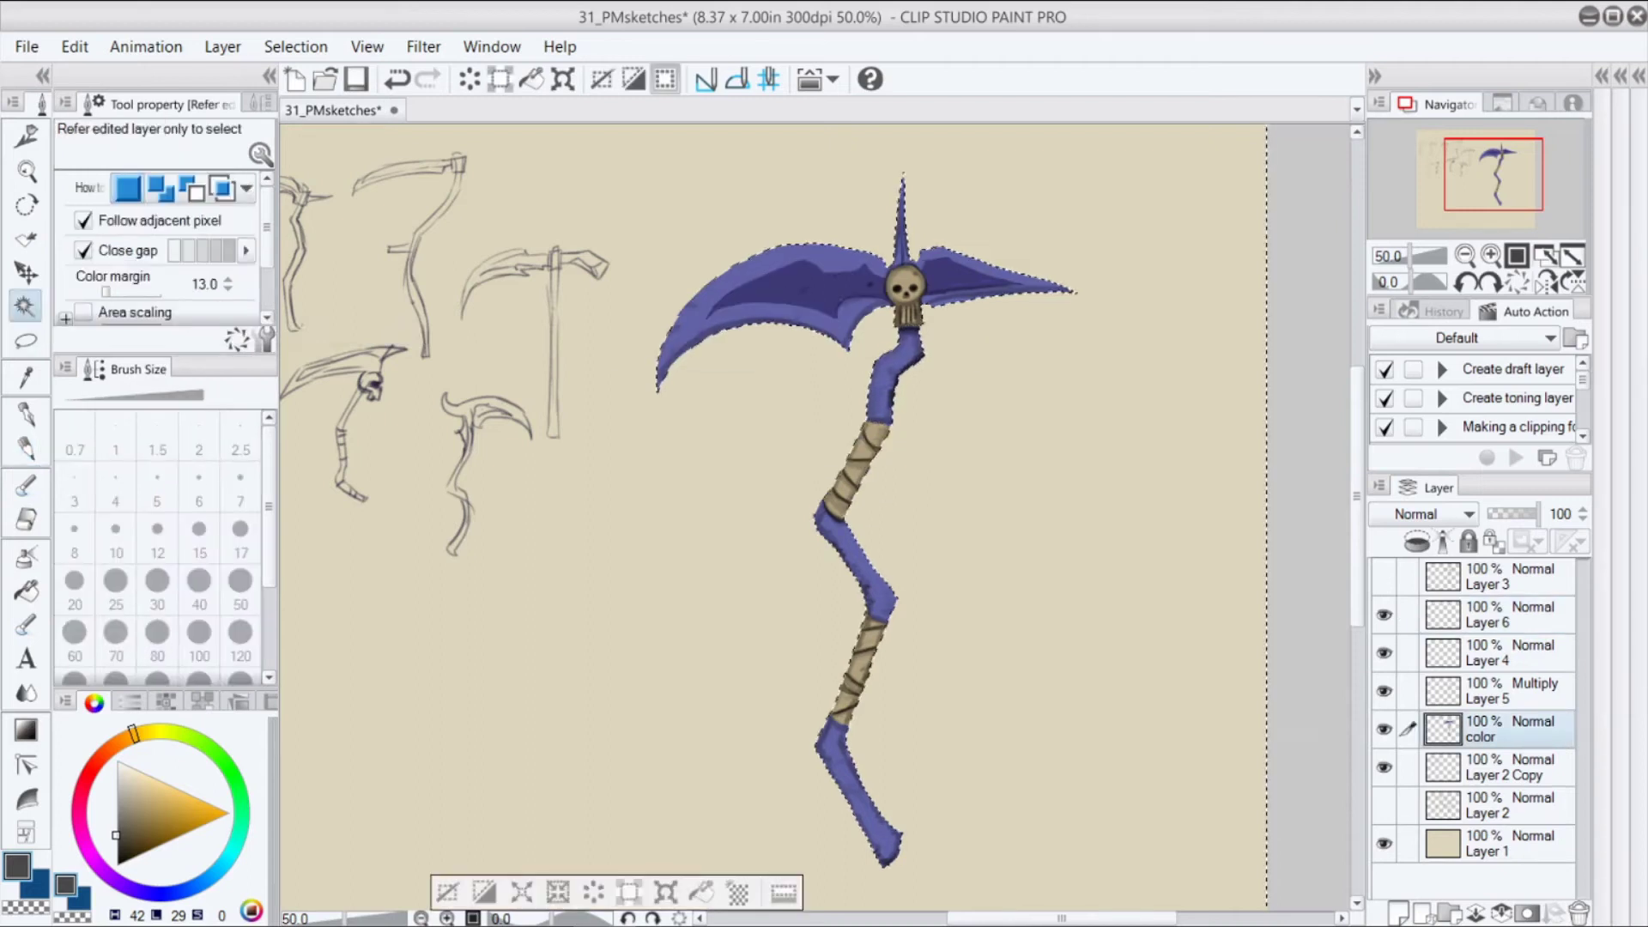
pyautogui.hotkey('ctrl', 'shift', 'i')
# Try greying the left blade's edge with size 30 mapping pen strokes (L 58), then undo them and clear the selection
pyautogui.press('i')
pyautogui.click(755, 268)
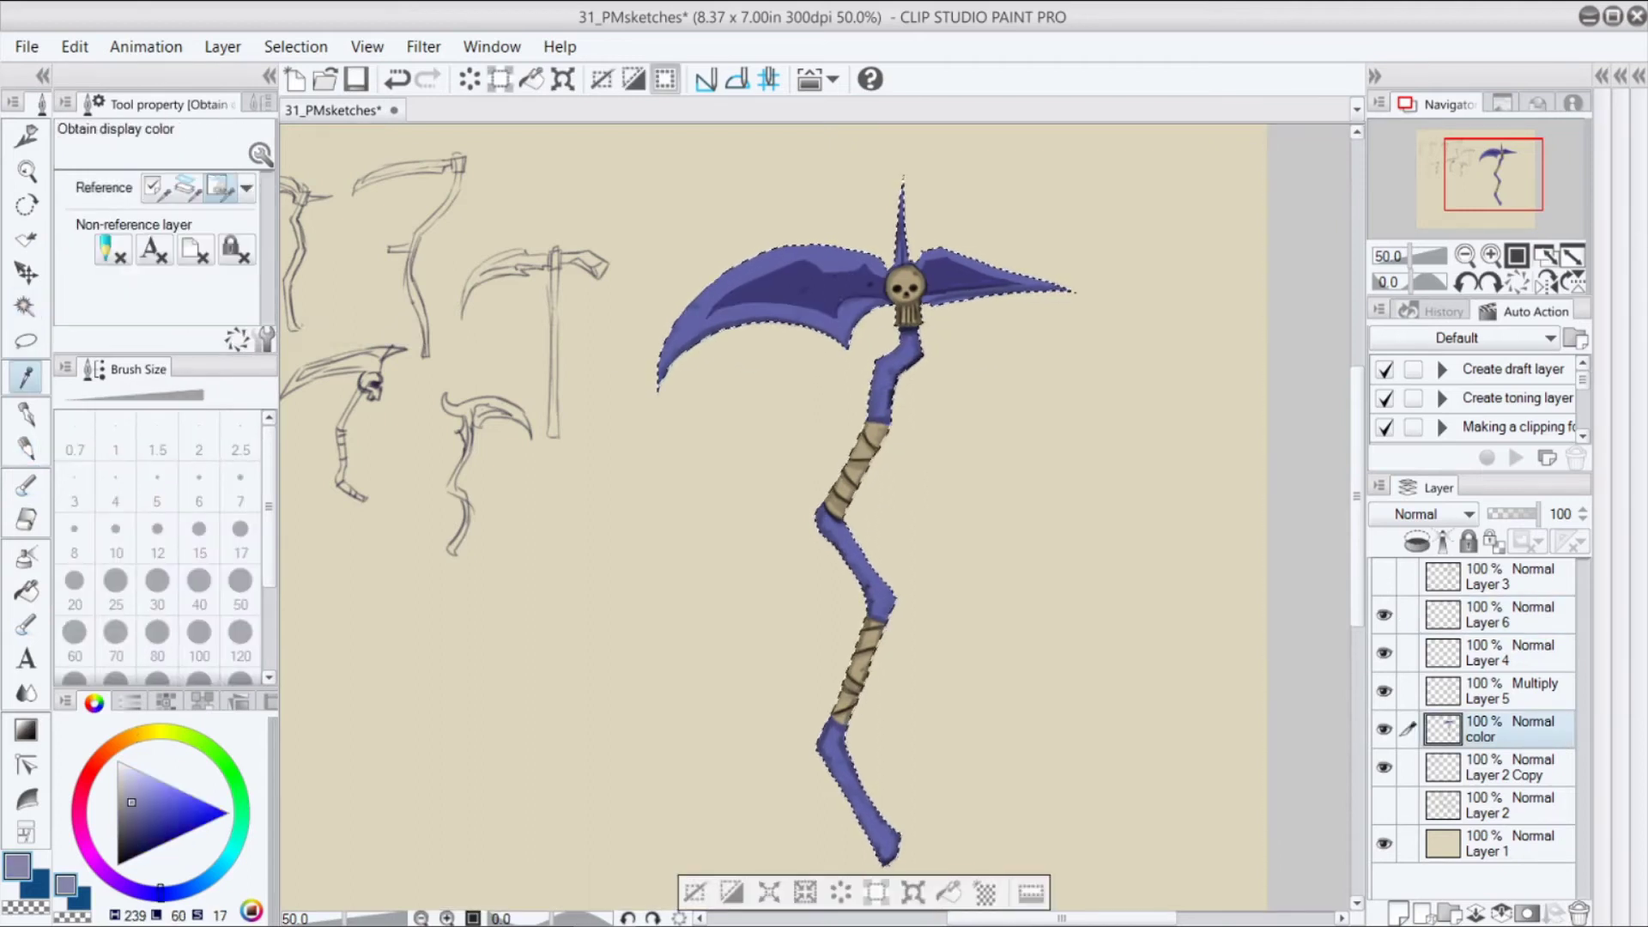
pyautogui.press('p')
pyautogui.hotkey('ctrl', 'z')
pyautogui.press('p')
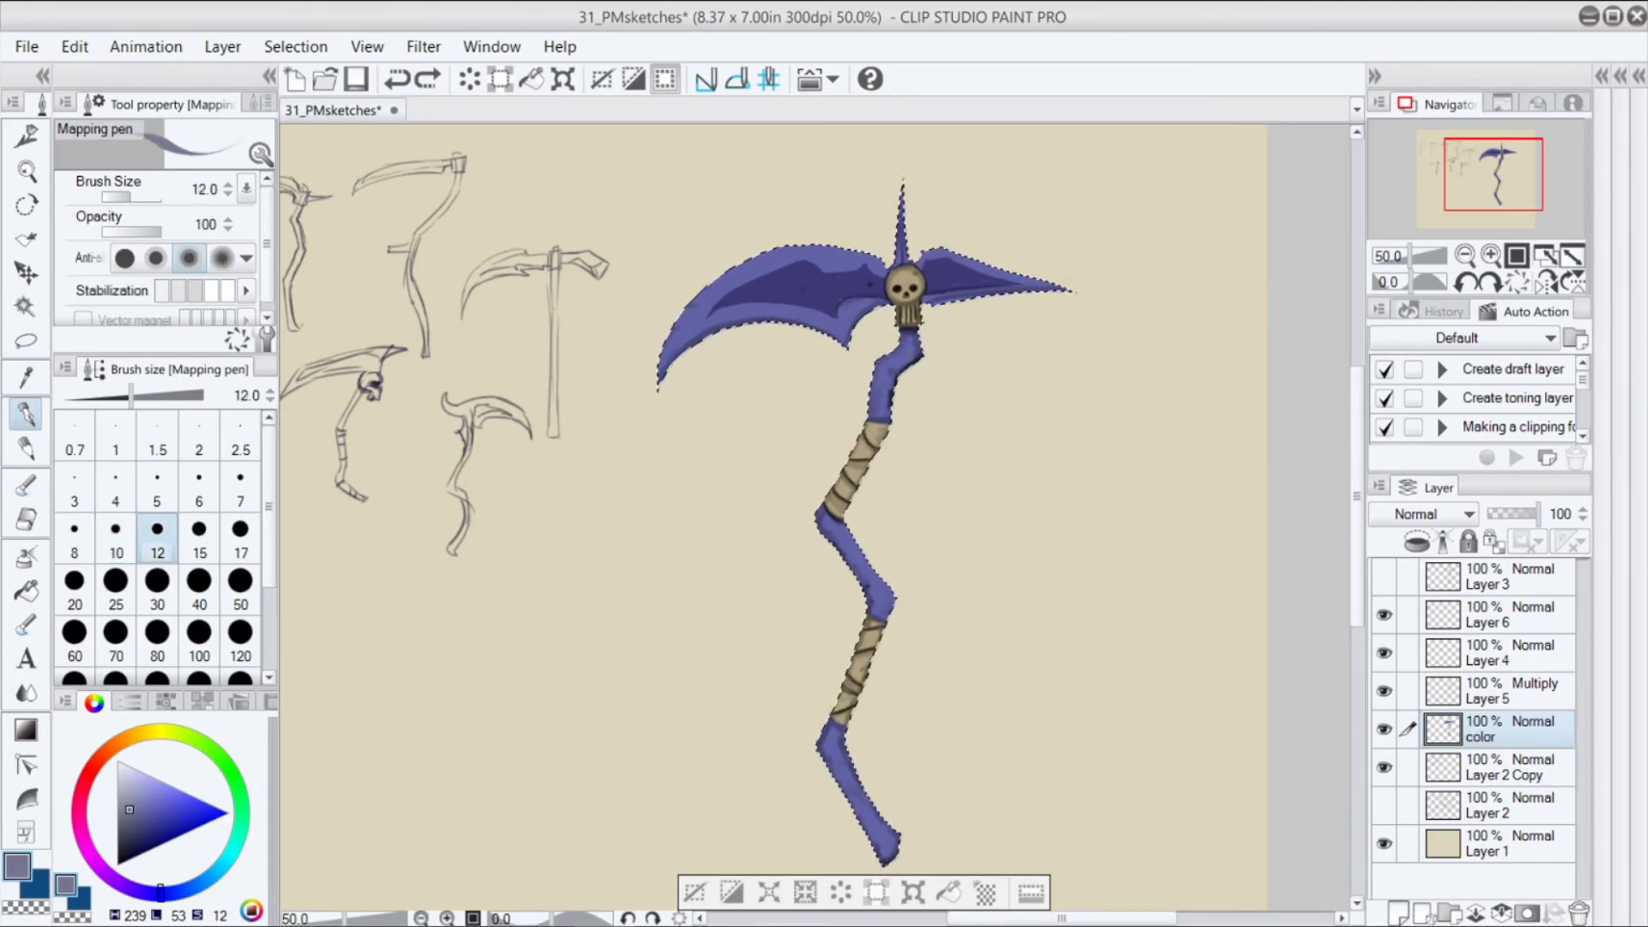
pyautogui.click(158, 588)
pyautogui.moveTo(129, 810); pyautogui.dragTo(116, 804)
pyautogui.moveTo(710, 290); pyautogui.dragTo(707, 311)
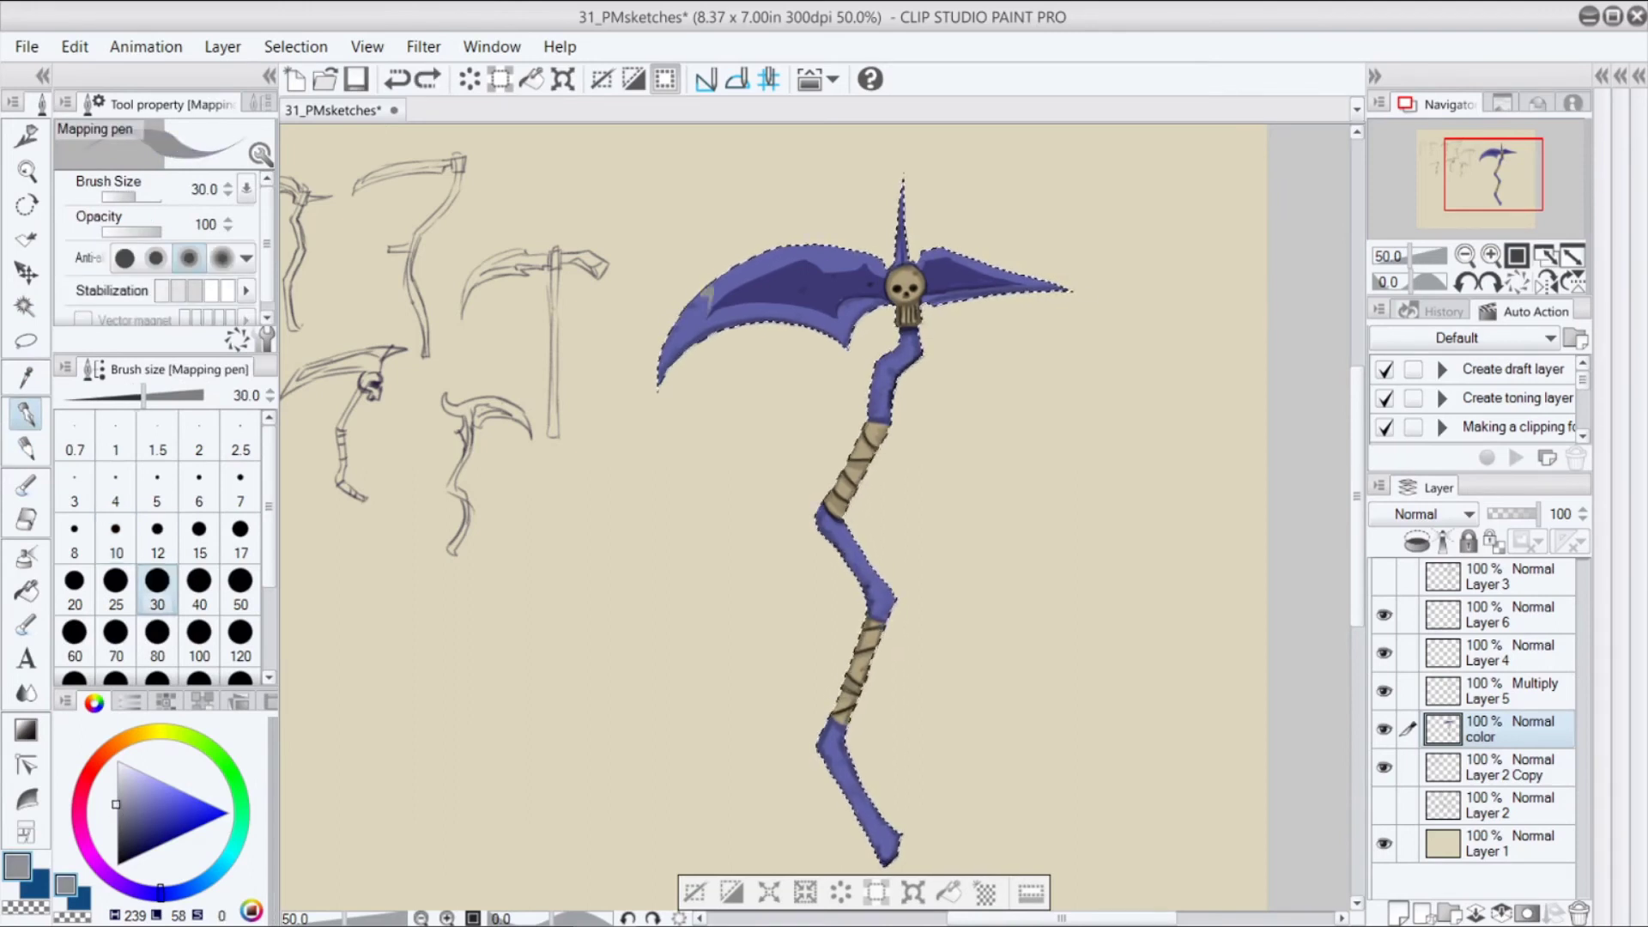
pyautogui.moveTo(807, 320); pyautogui.dragTo(846, 333)
pyautogui.hotkey('ctrl', 'z')
pyautogui.hotkey('ctrl', 'd')
# Fill the outer edge areas of the blades and the top spike with dark grey (L 34) on the color layer
pyautogui.press('g')
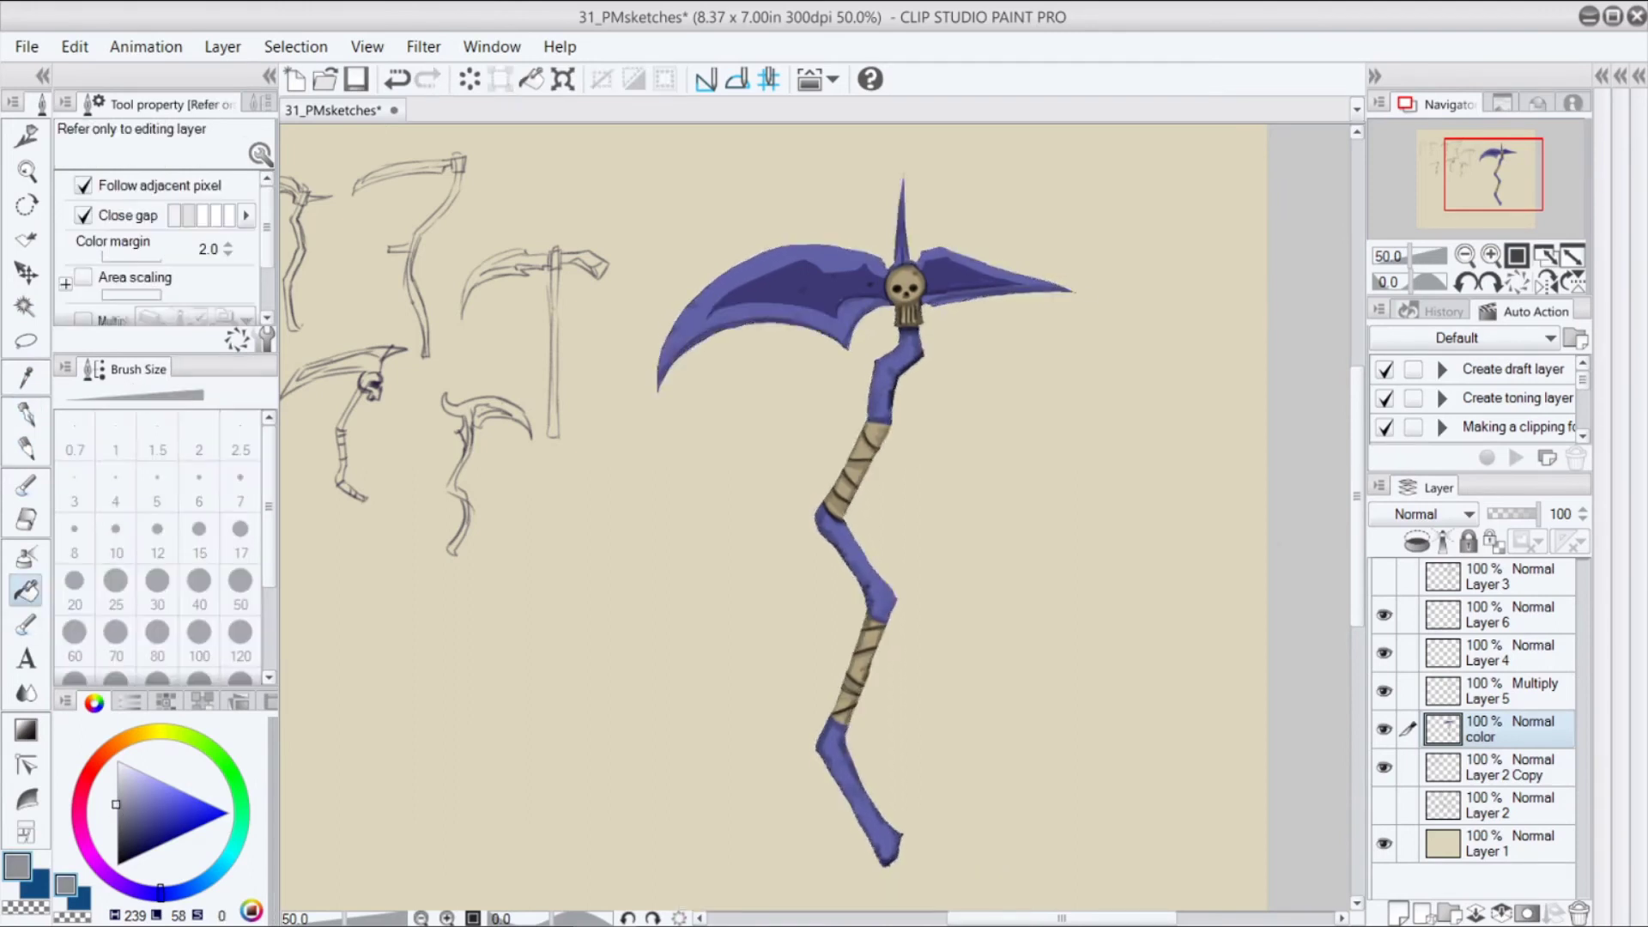
pyautogui.click(773, 262)
pyautogui.click(116, 830)
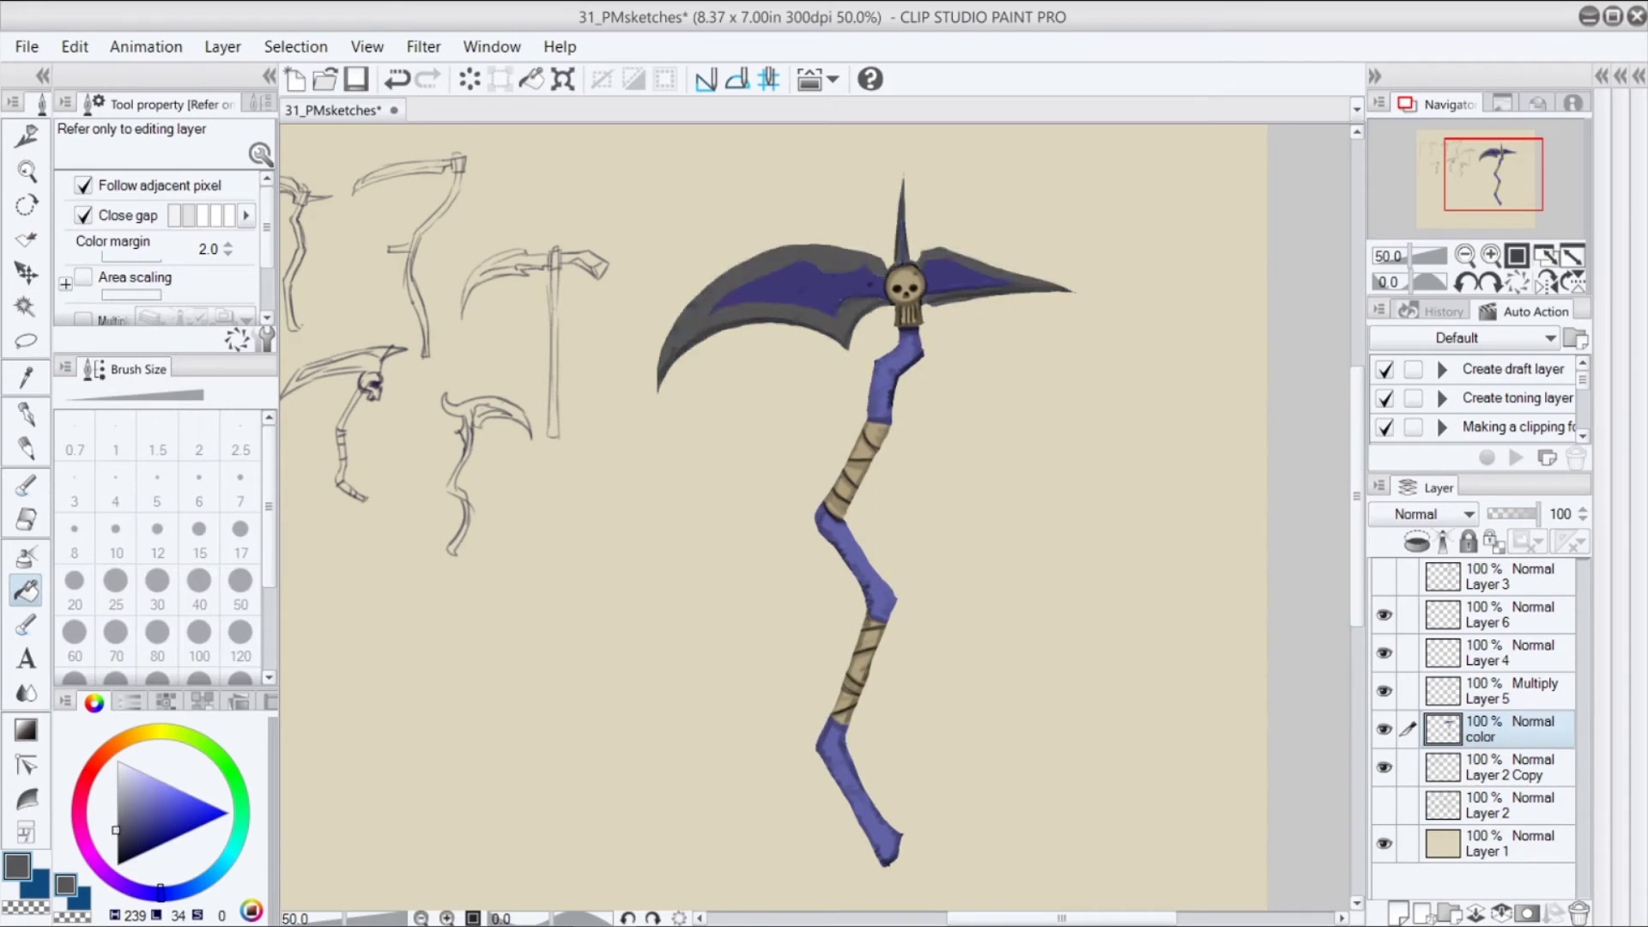
# Select the grey blade edges and trace the lower border of the left blade's purple panel in light grey (L 87) at size 30
pyautogui.click(116, 773)
pyautogui.click(25, 306)
pyautogui.click(773, 262)
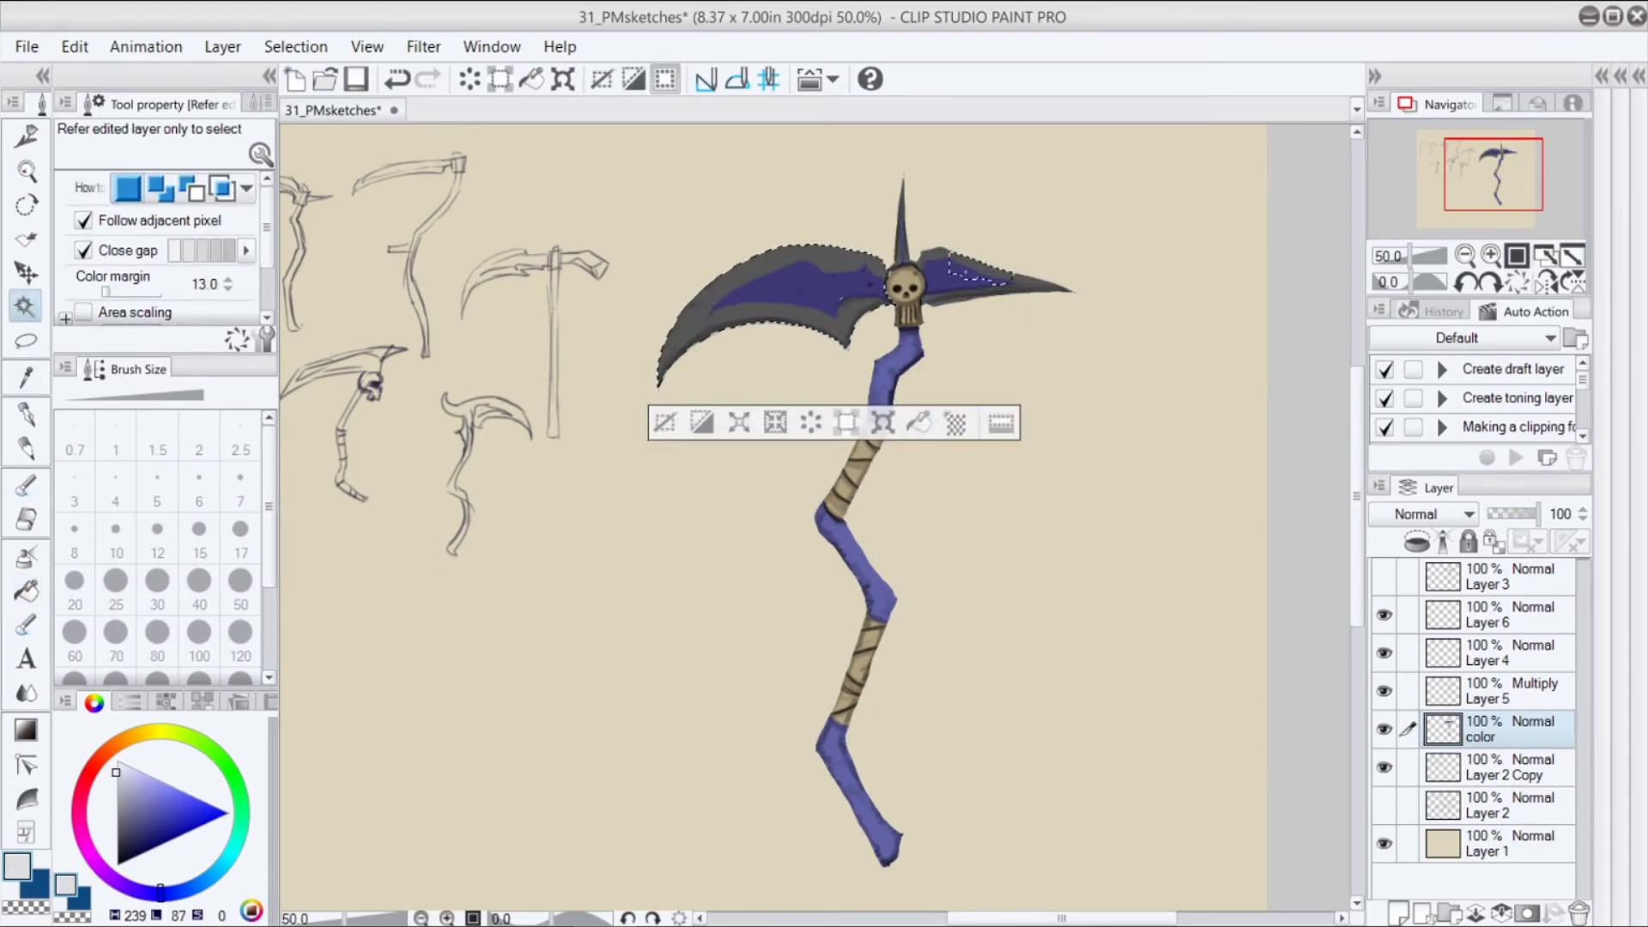
pyautogui.press('p')
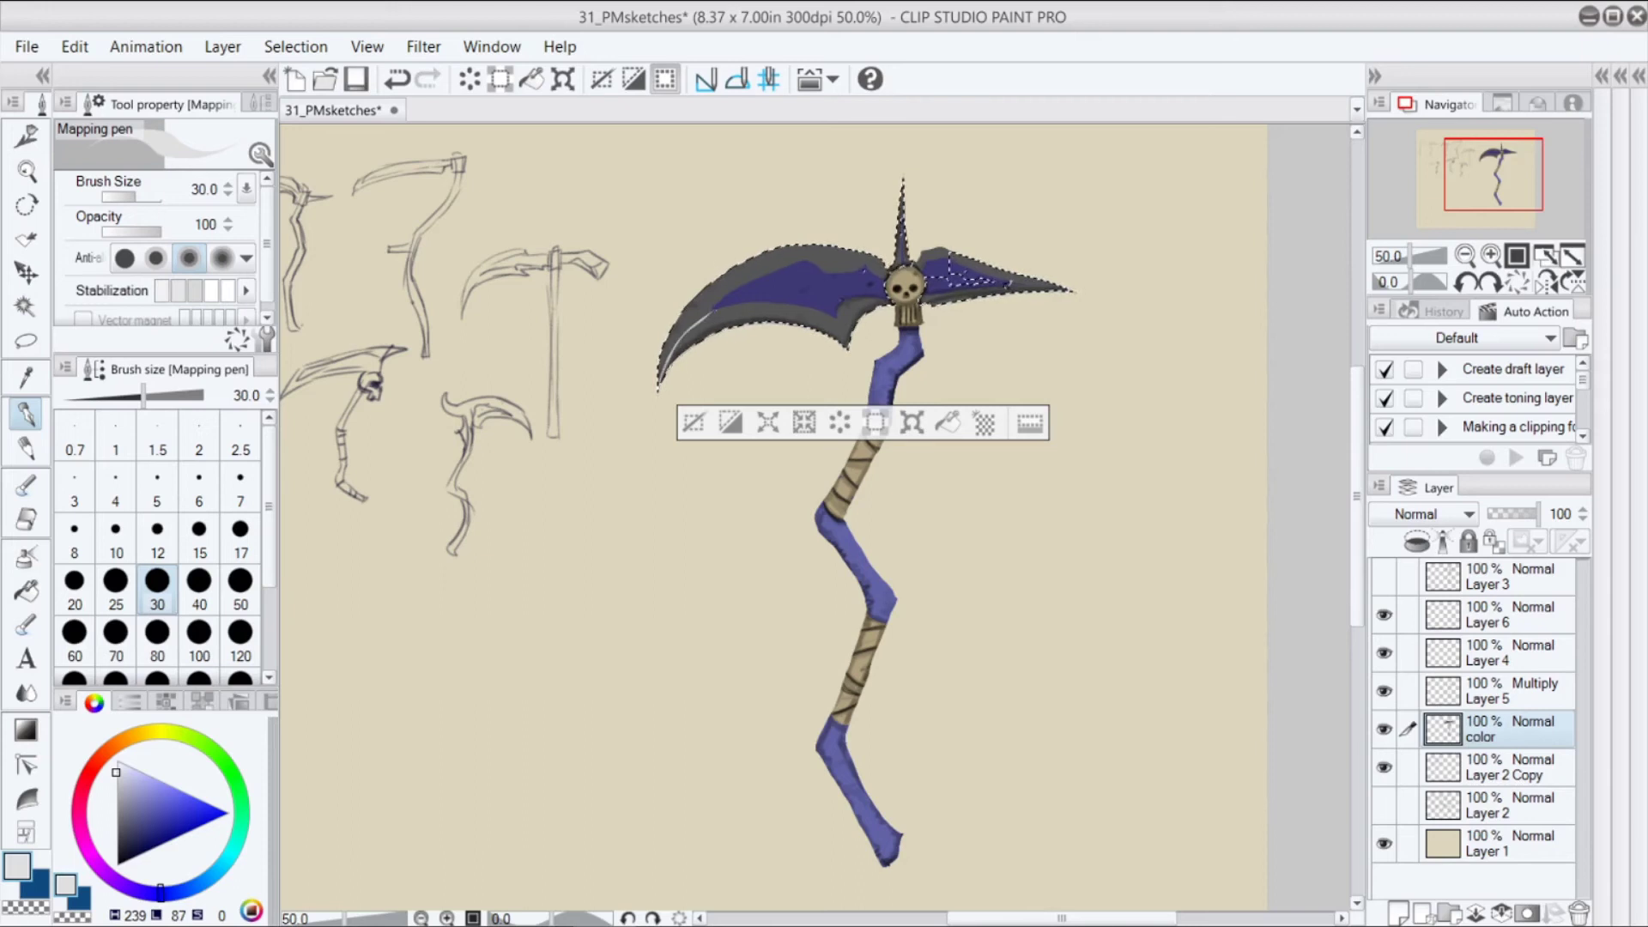
pyautogui.hotkey('ctrl', 'z')
pyautogui.moveTo(711, 310); pyautogui.dragTo(661, 377)
pyautogui.hotkey('ctrl', 'z')
pyautogui.moveTo(712, 310)
pyautogui.mouseDown()
pyautogui.moveTo(660, 381)
pyautogui.moveTo(865, 301)
pyautogui.mouseUp()
pyautogui.hotkey('ctrl', 'z')
pyautogui.press('m')
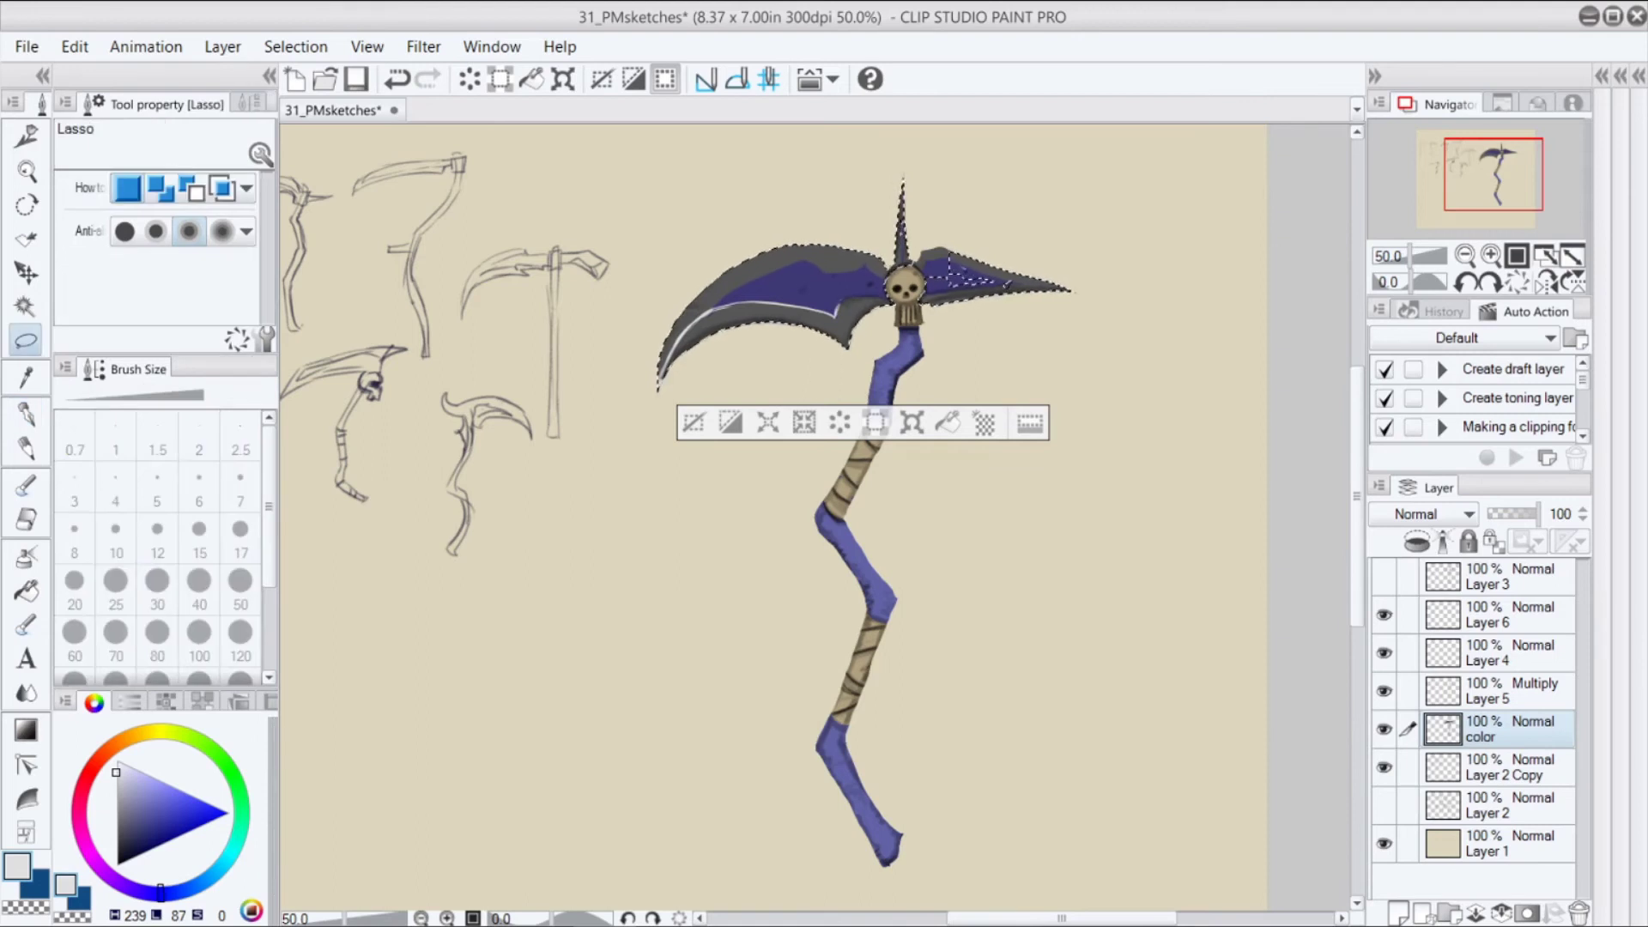
pyautogui.press('p')
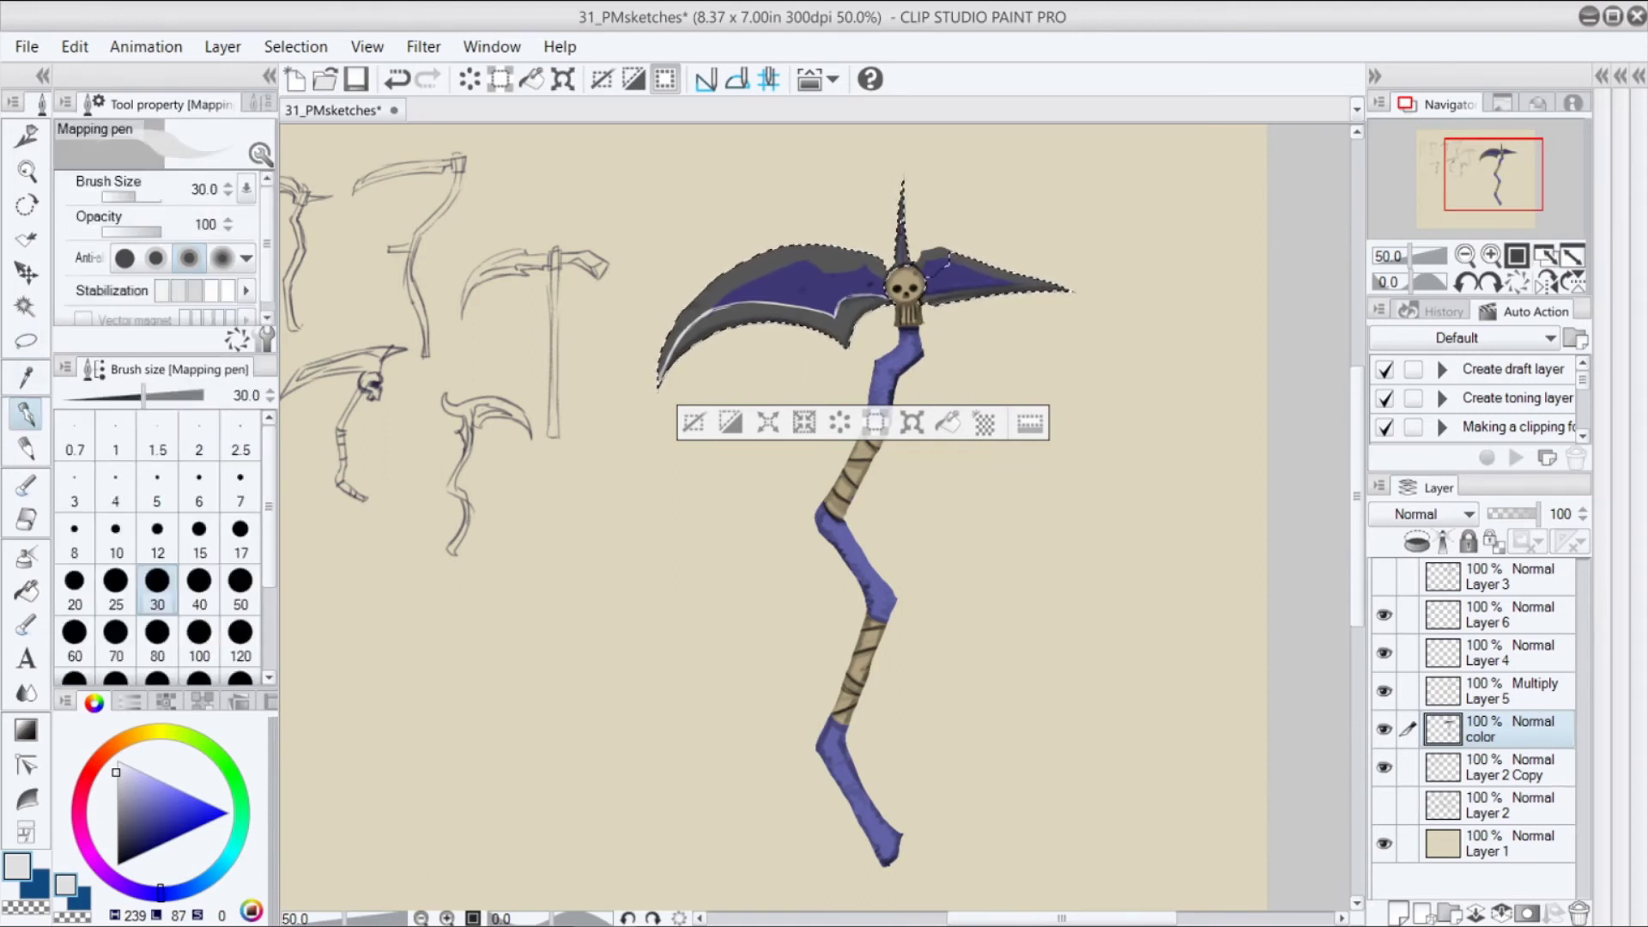
# Trace the right blade's panel and the remaining blade ridges in light grey, reducing the mapping pen to size 25, and clear the selection
pyautogui.press('w')
pyautogui.press('p')
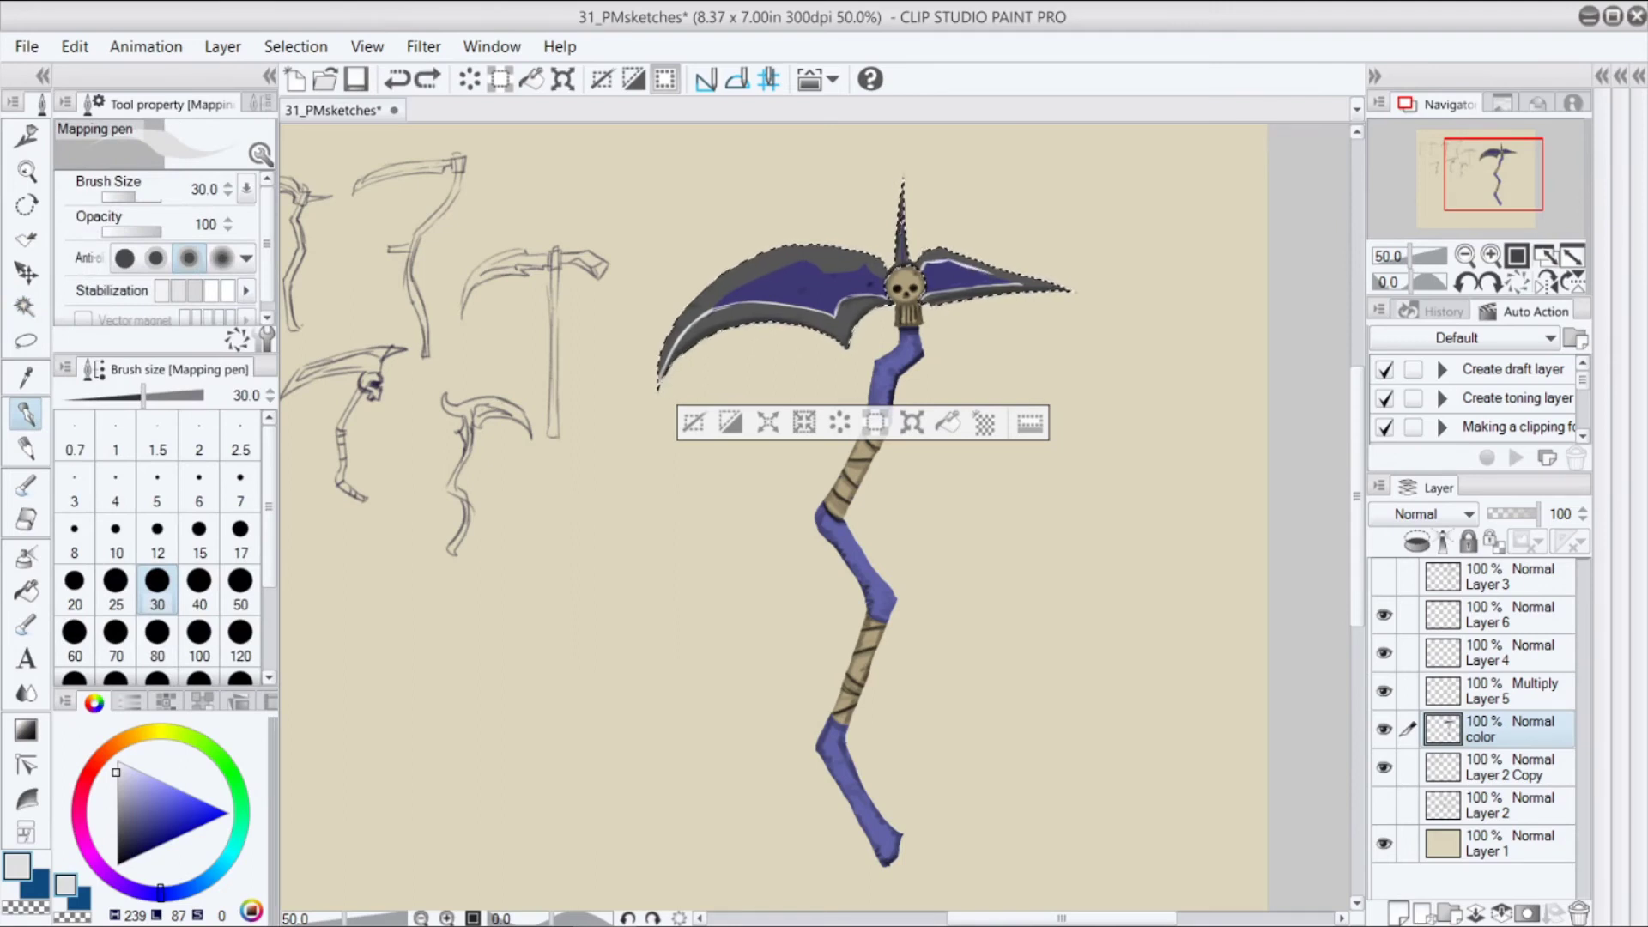
pyautogui.press('[')
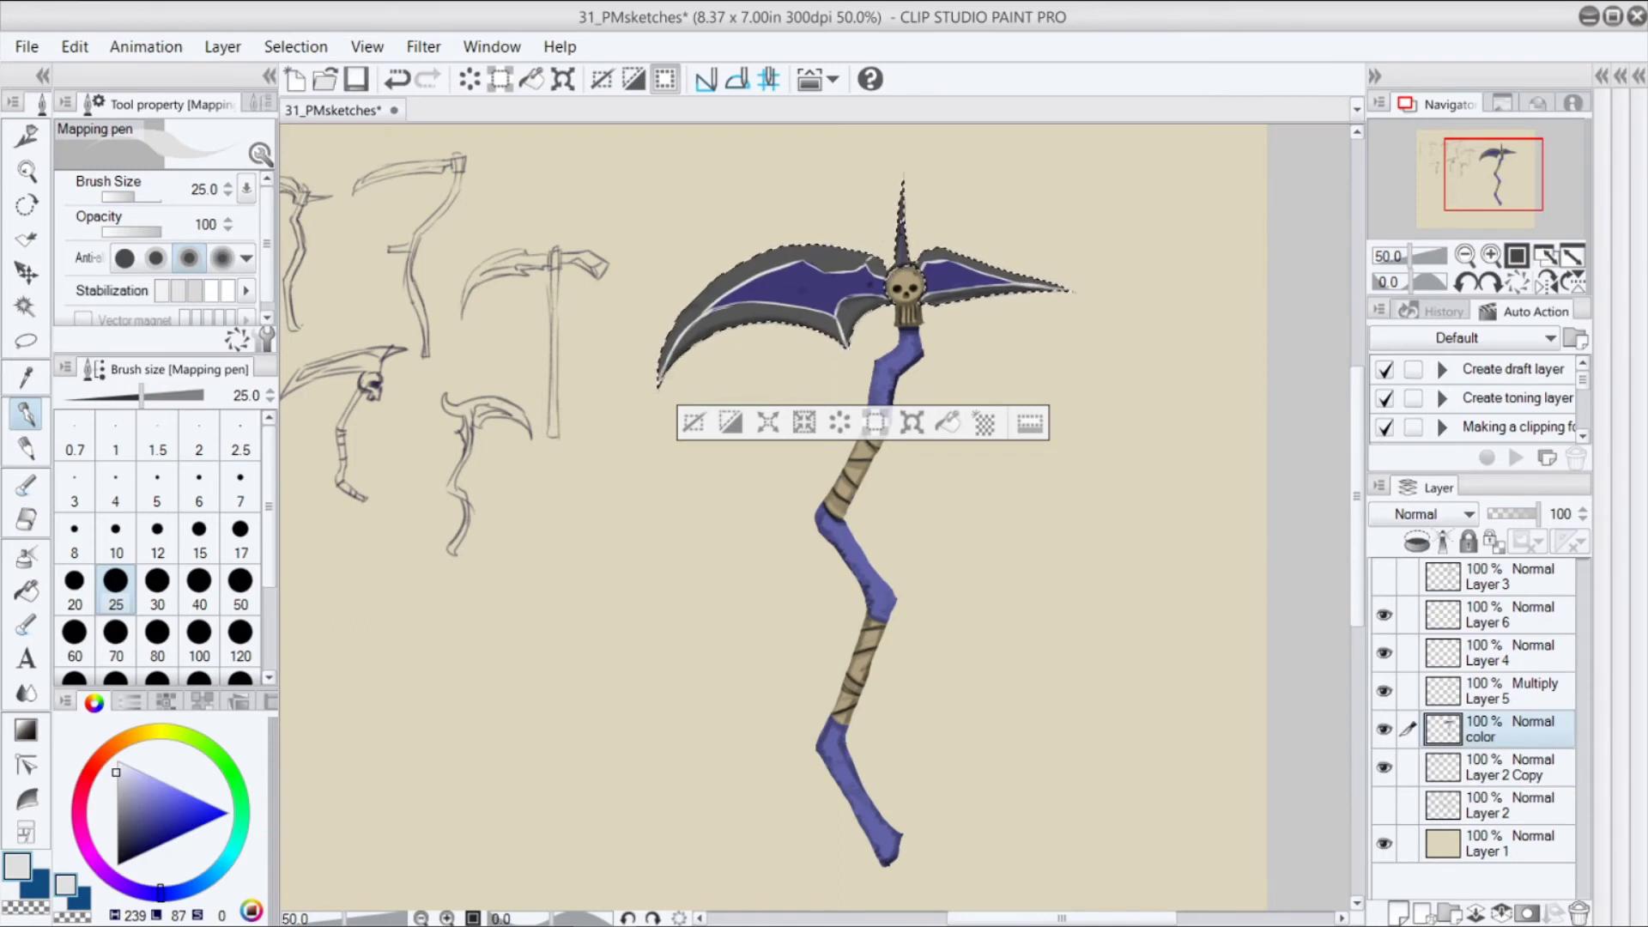
pyautogui.hotkey('ctrl', 'd')
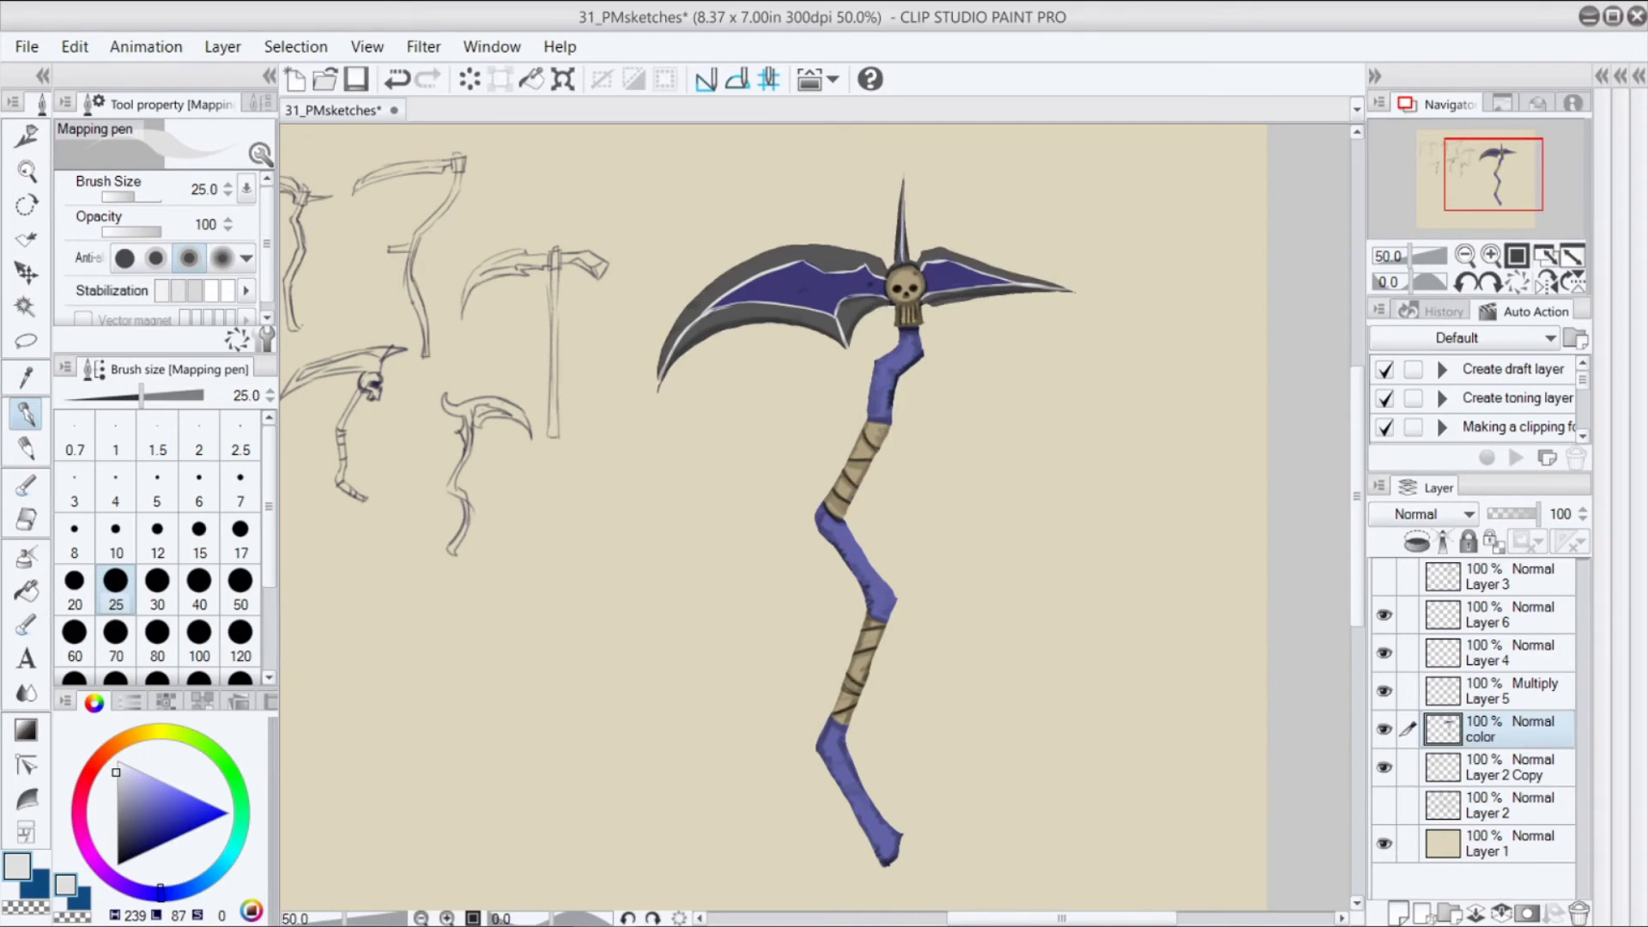
# Select the scythe silhouette by inverting a selection of the empty area and make Layer 6 the active layer
pyautogui.press('w')
pyautogui.click(1030, 516)
pyautogui.hotkey('ctrl', 'shift', 'i')
pyautogui.press('p')
pyautogui.click(1384, 616)
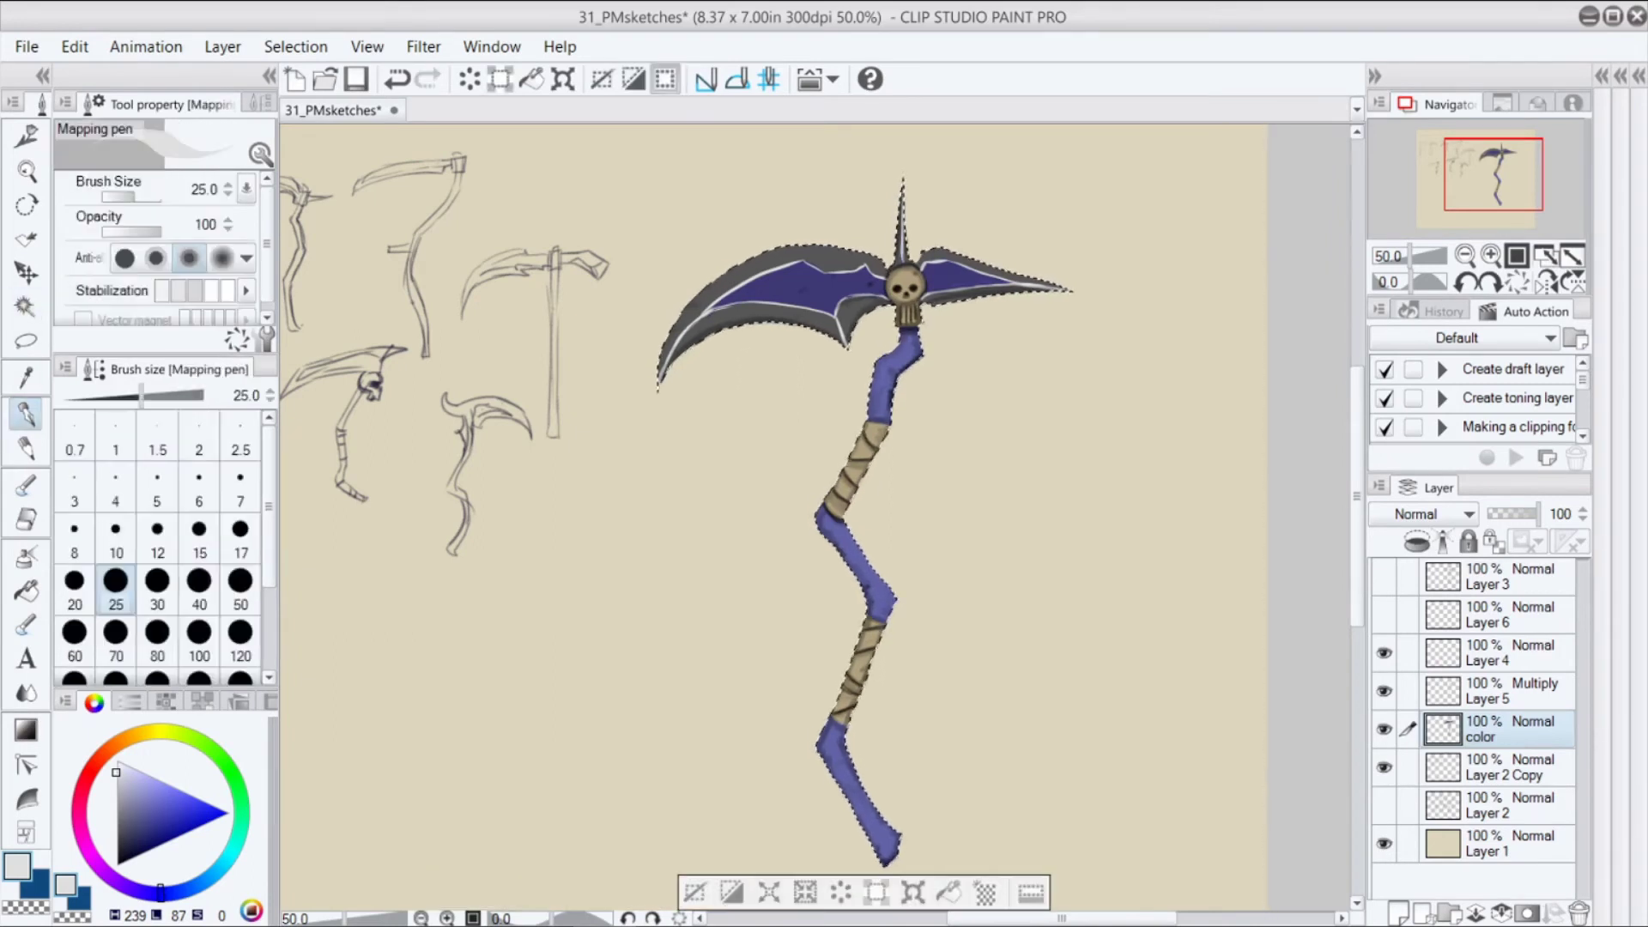
pyautogui.click(1384, 615)
pyautogui.click(1517, 616)
# Set Layer 6 to Multiply and shade the left blade's lower edge in bluish grey (L 71, S 14)
pyautogui.click(116, 796)
pyautogui.hotkey('ctrl', 'z')
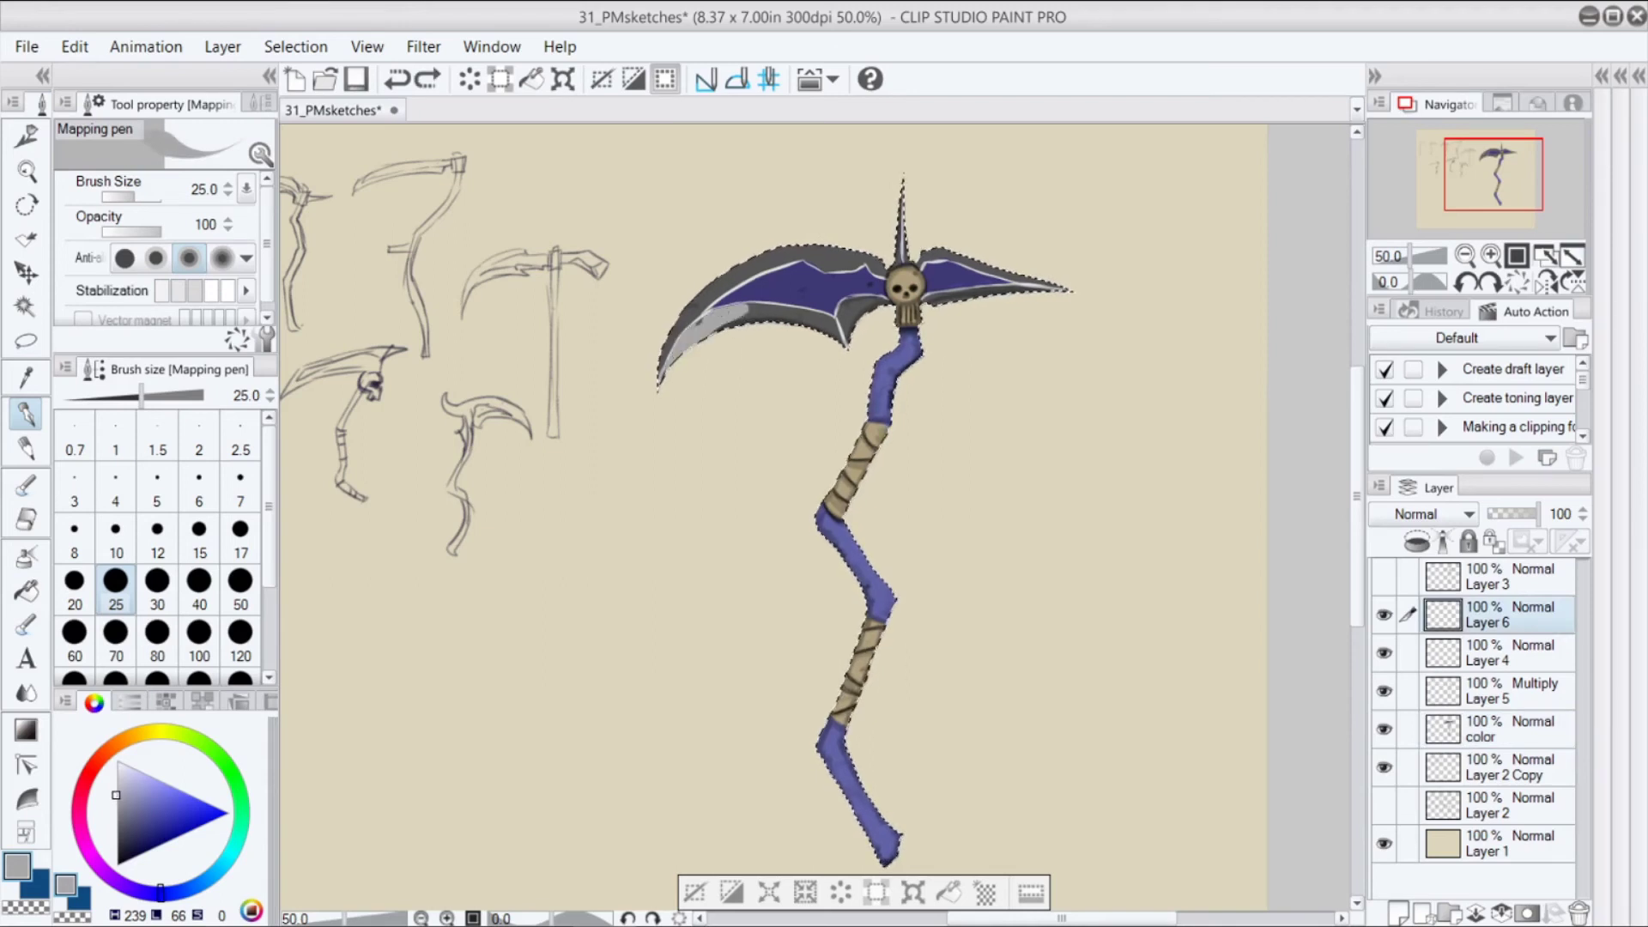
pyautogui.click(1421, 513)
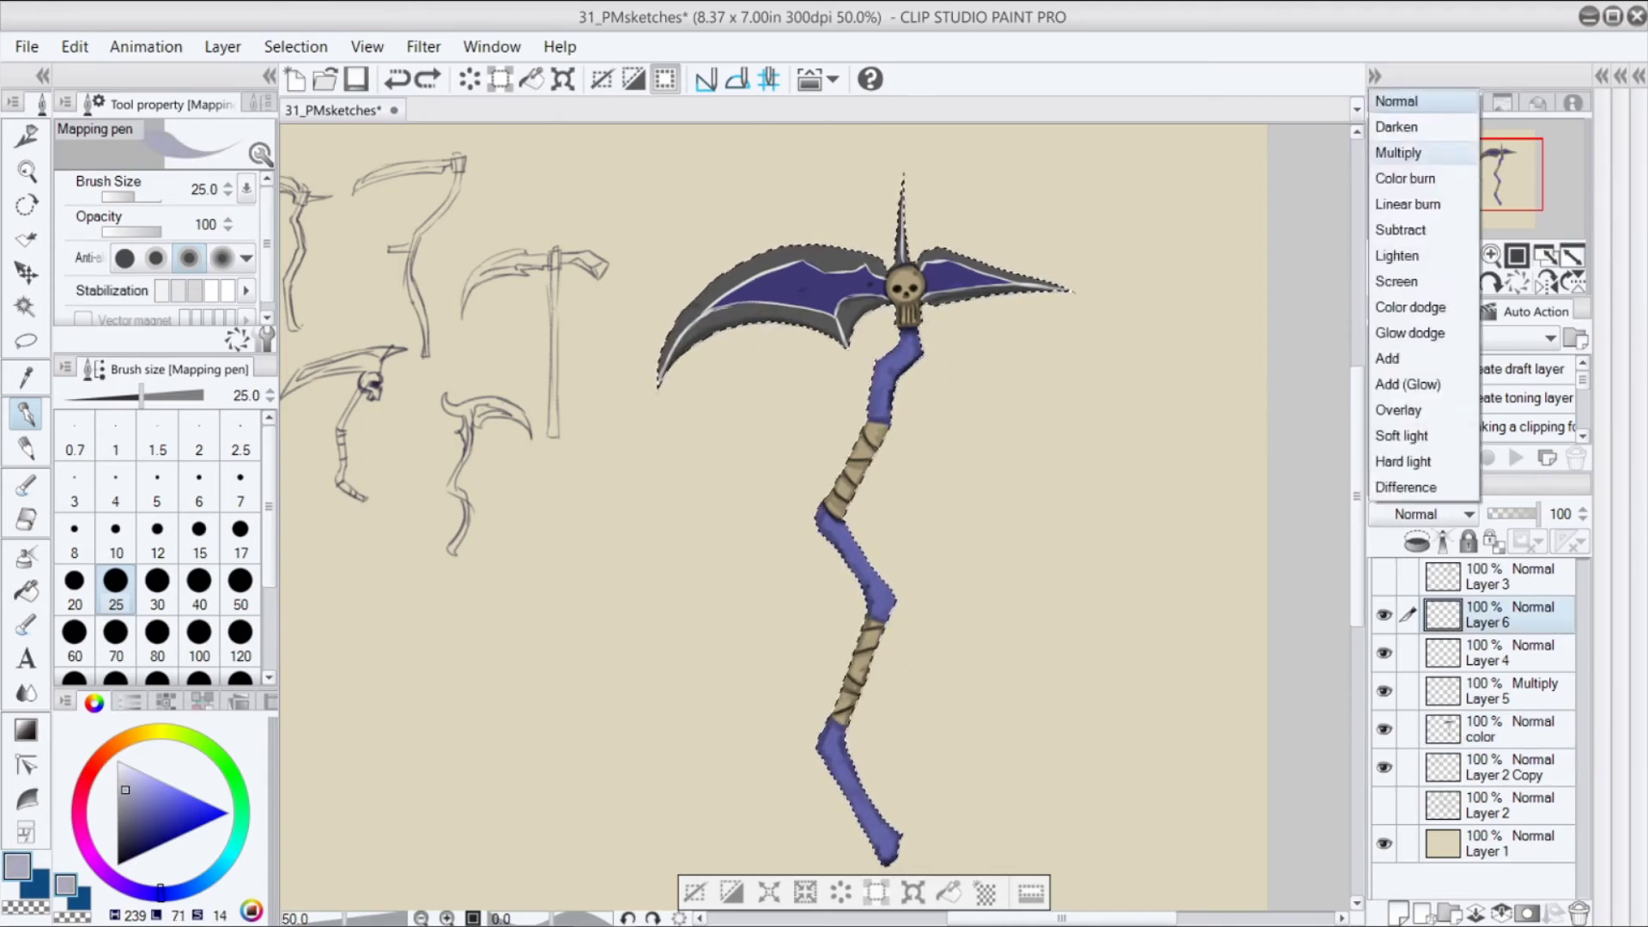
pyautogui.click(1416, 152)
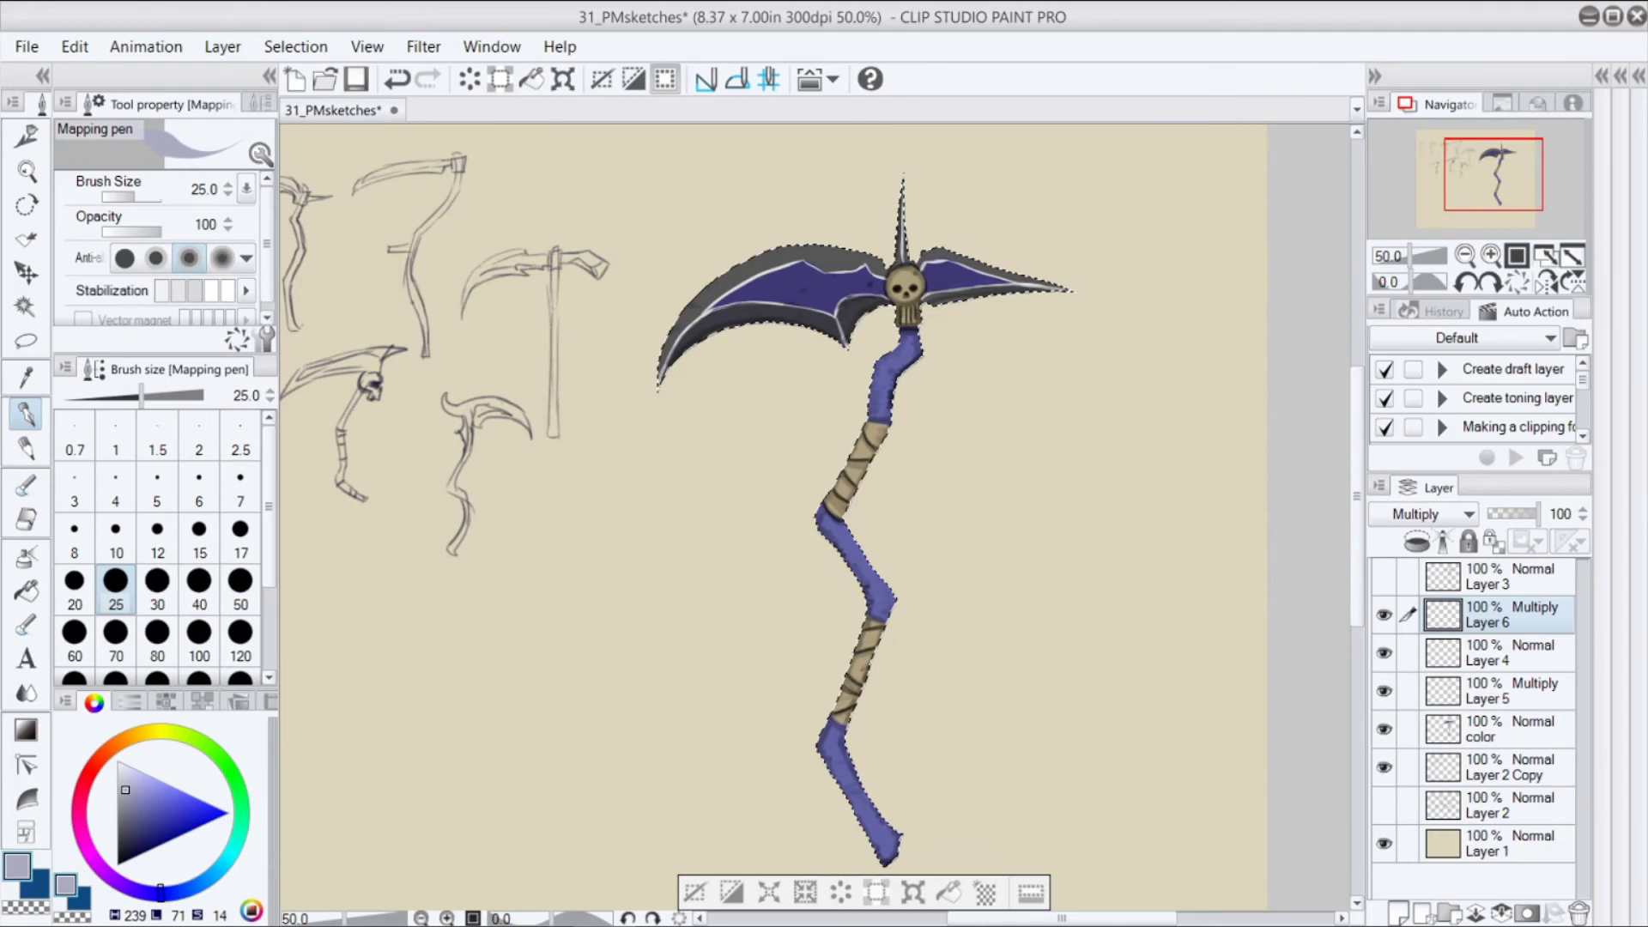
# Try Layer 6 in Add and Difference blending with white and mid-grey (L 61), returning it to Multiply
pyautogui.click(116, 760)
pyautogui.click(1423, 514)
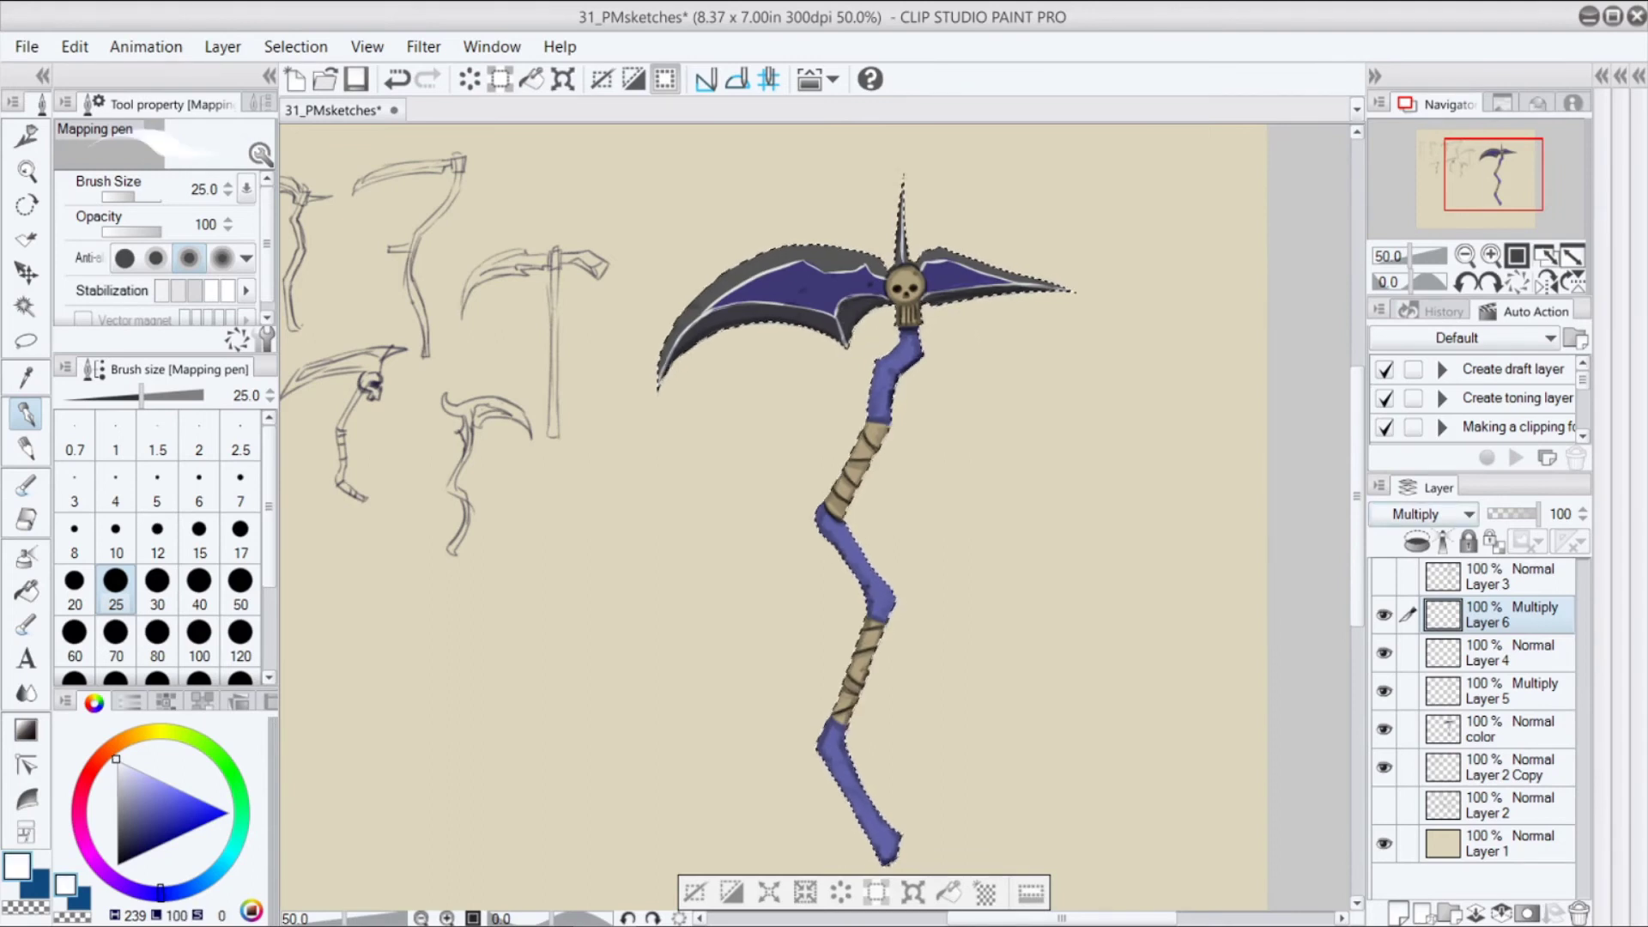
pyautogui.click(1407, 358)
pyautogui.click(1423, 514)
pyautogui.click(1398, 151)
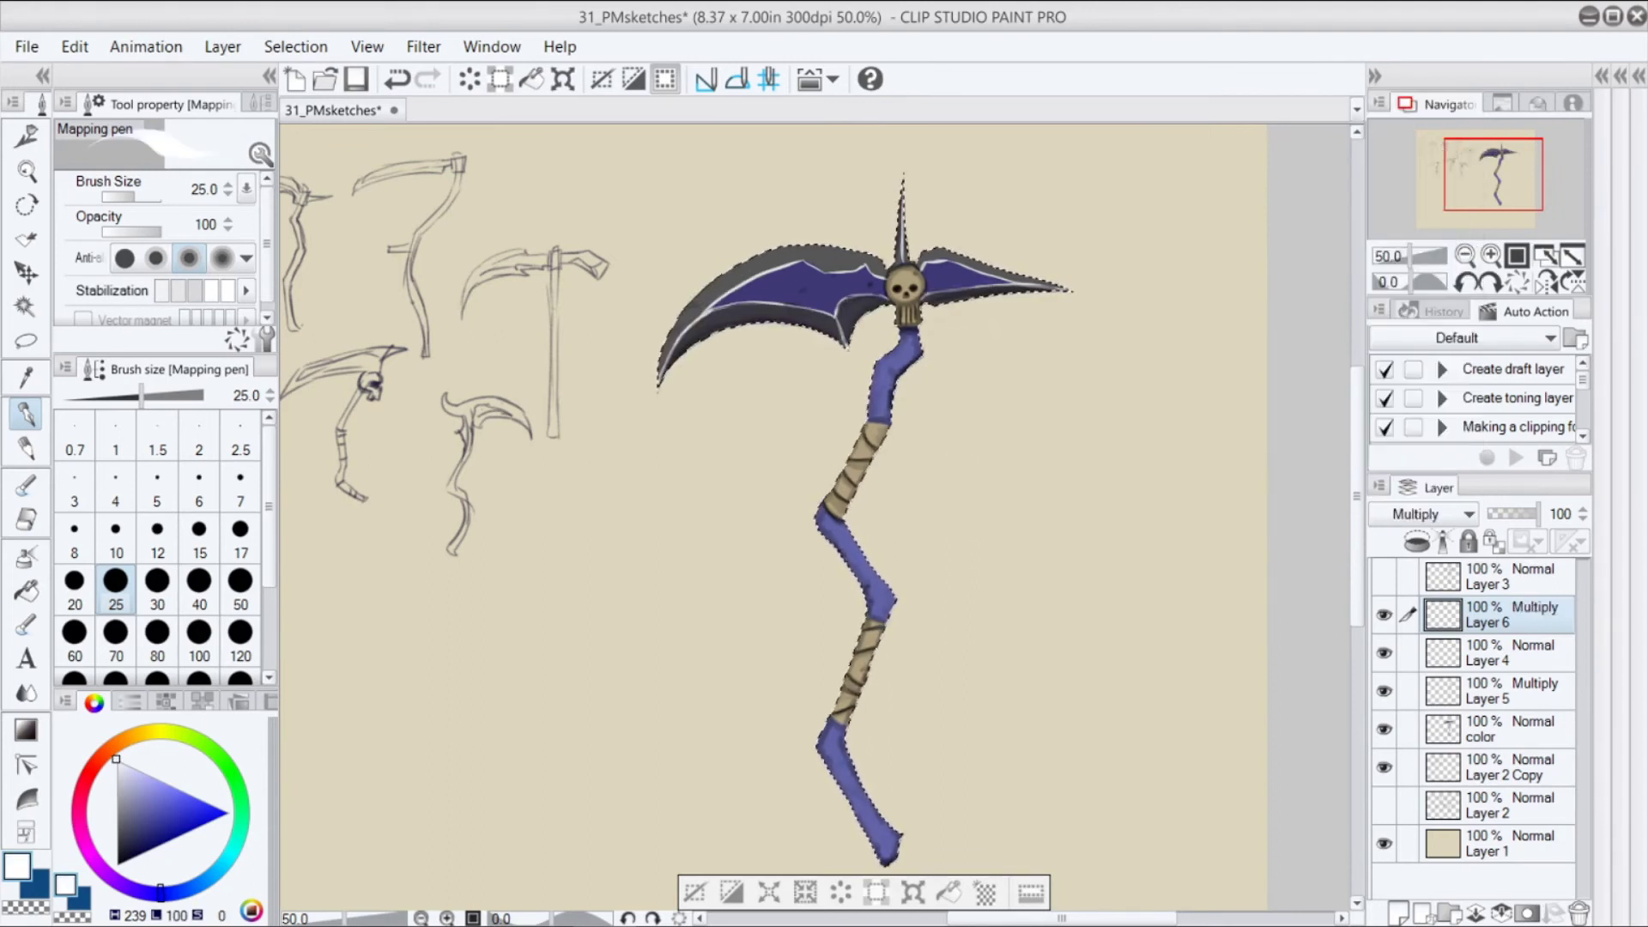
pyautogui.click(116, 801)
pyautogui.click(1421, 513)
pyautogui.click(1405, 487)
pyautogui.click(1421, 513)
pyautogui.click(1398, 152)
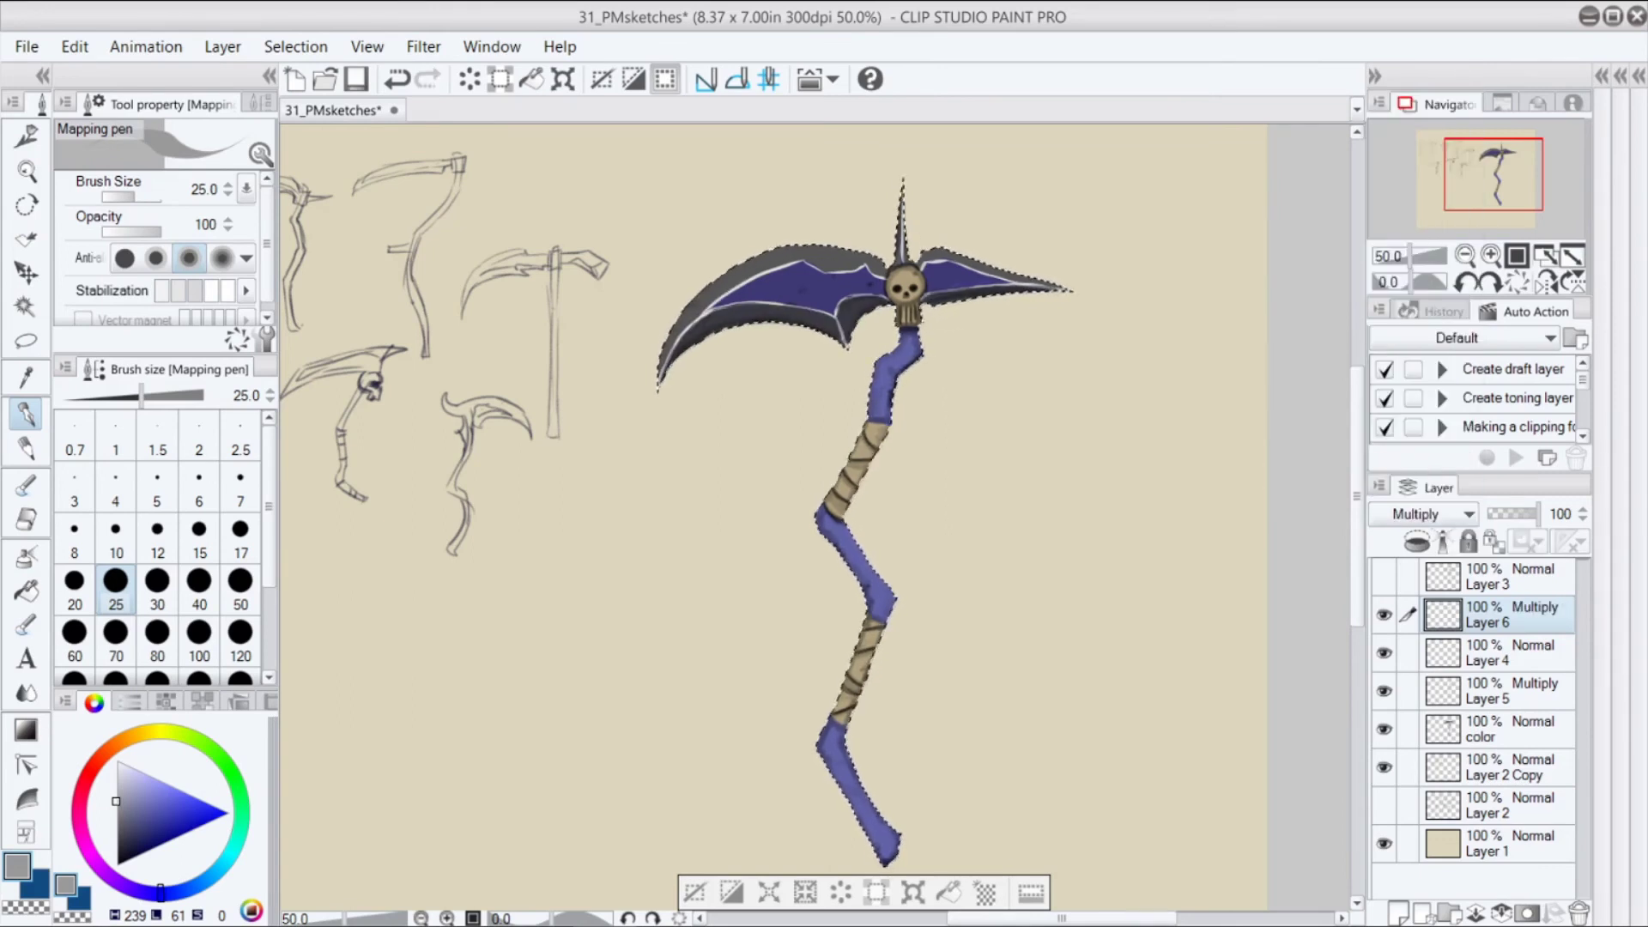
# Refill the blade edges on the color layer with neutral grey (L 50) and add Layer 7 in Add mode above Layer 6
pyautogui.click(1511, 729)
pyautogui.press('i')
pyautogui.click(798, 259)
pyautogui.click(798, 260)
pyautogui.press('g')
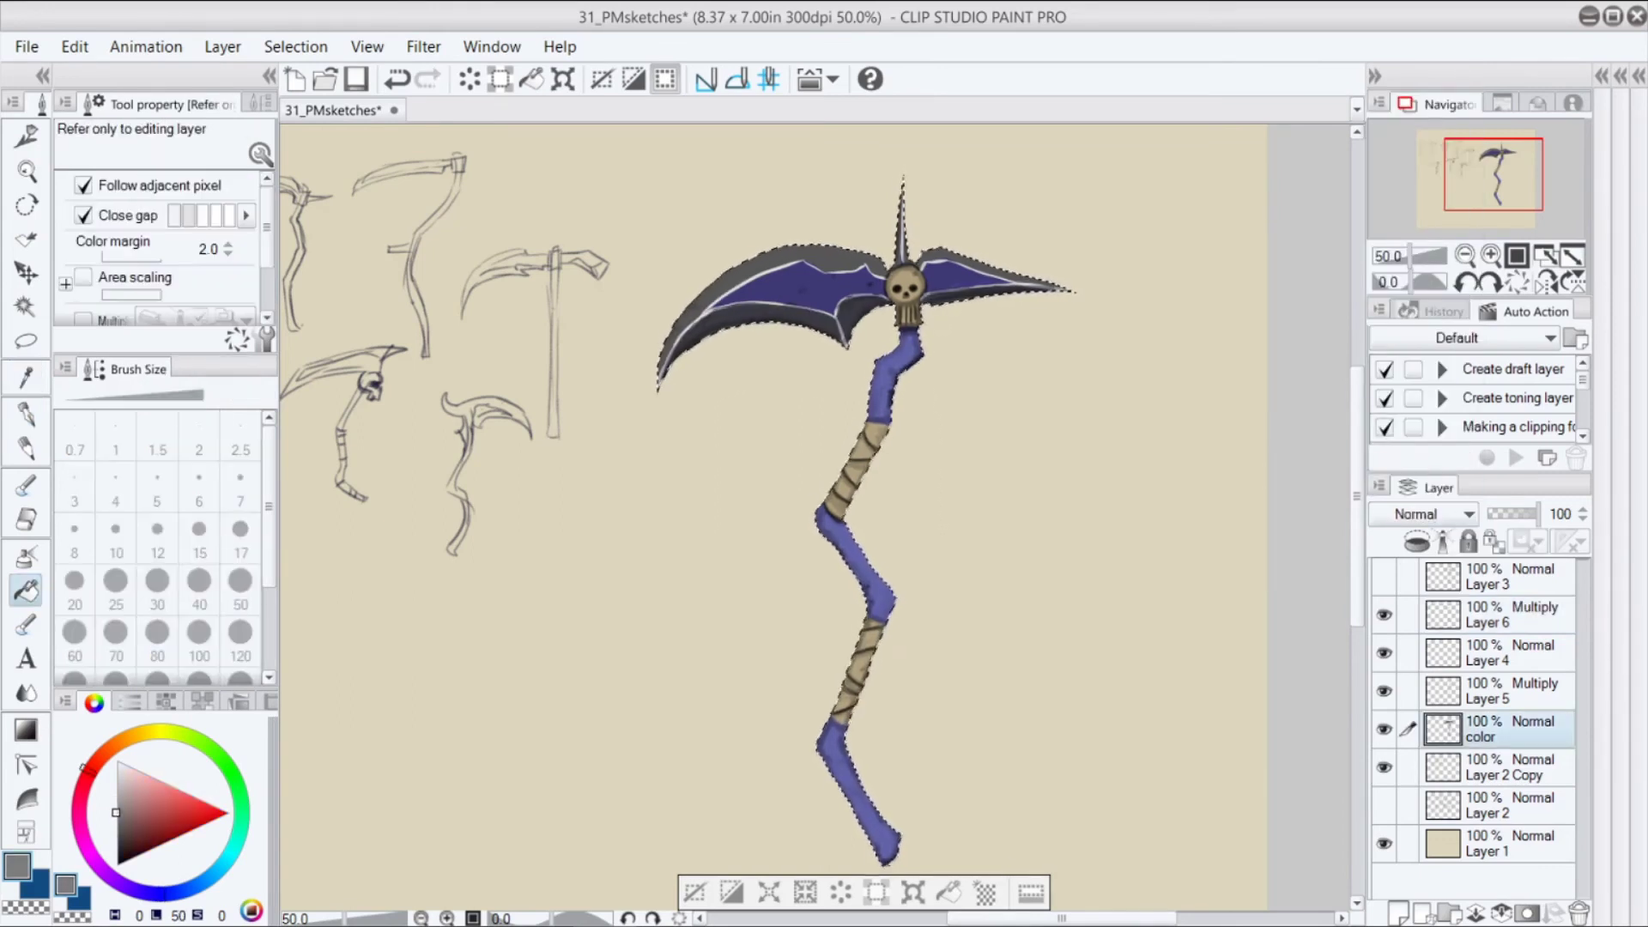
pyautogui.hotkey('ctrl', 'd')
pyautogui.hotkey('ctrl', 'z')
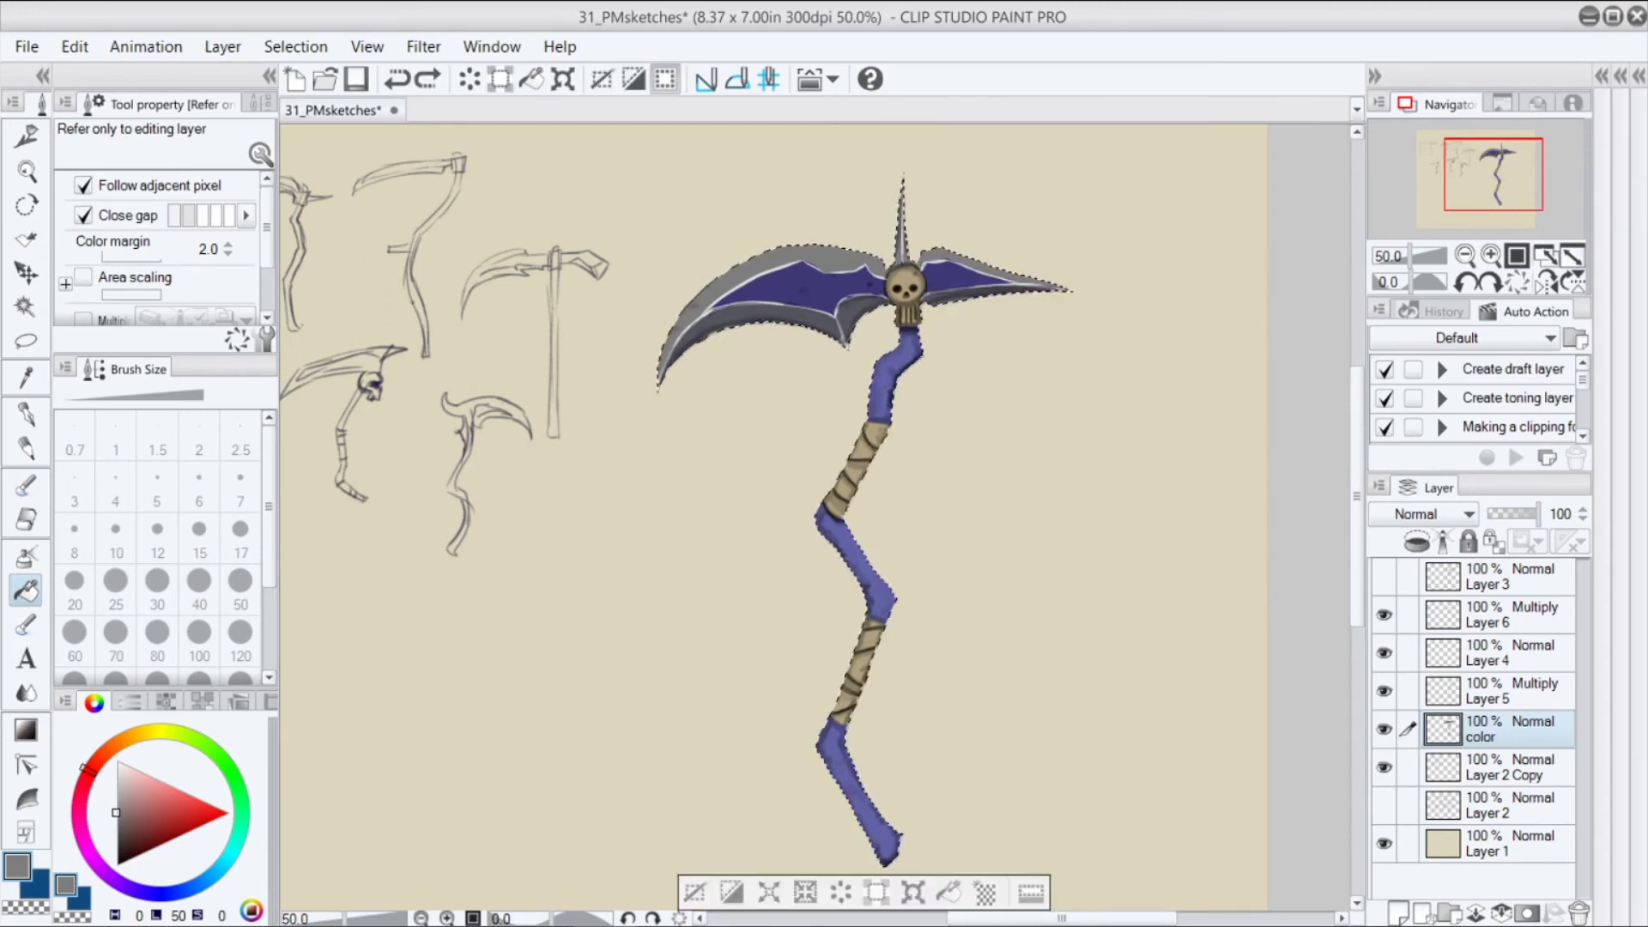
pyautogui.hotkey('ctrl', 'y')
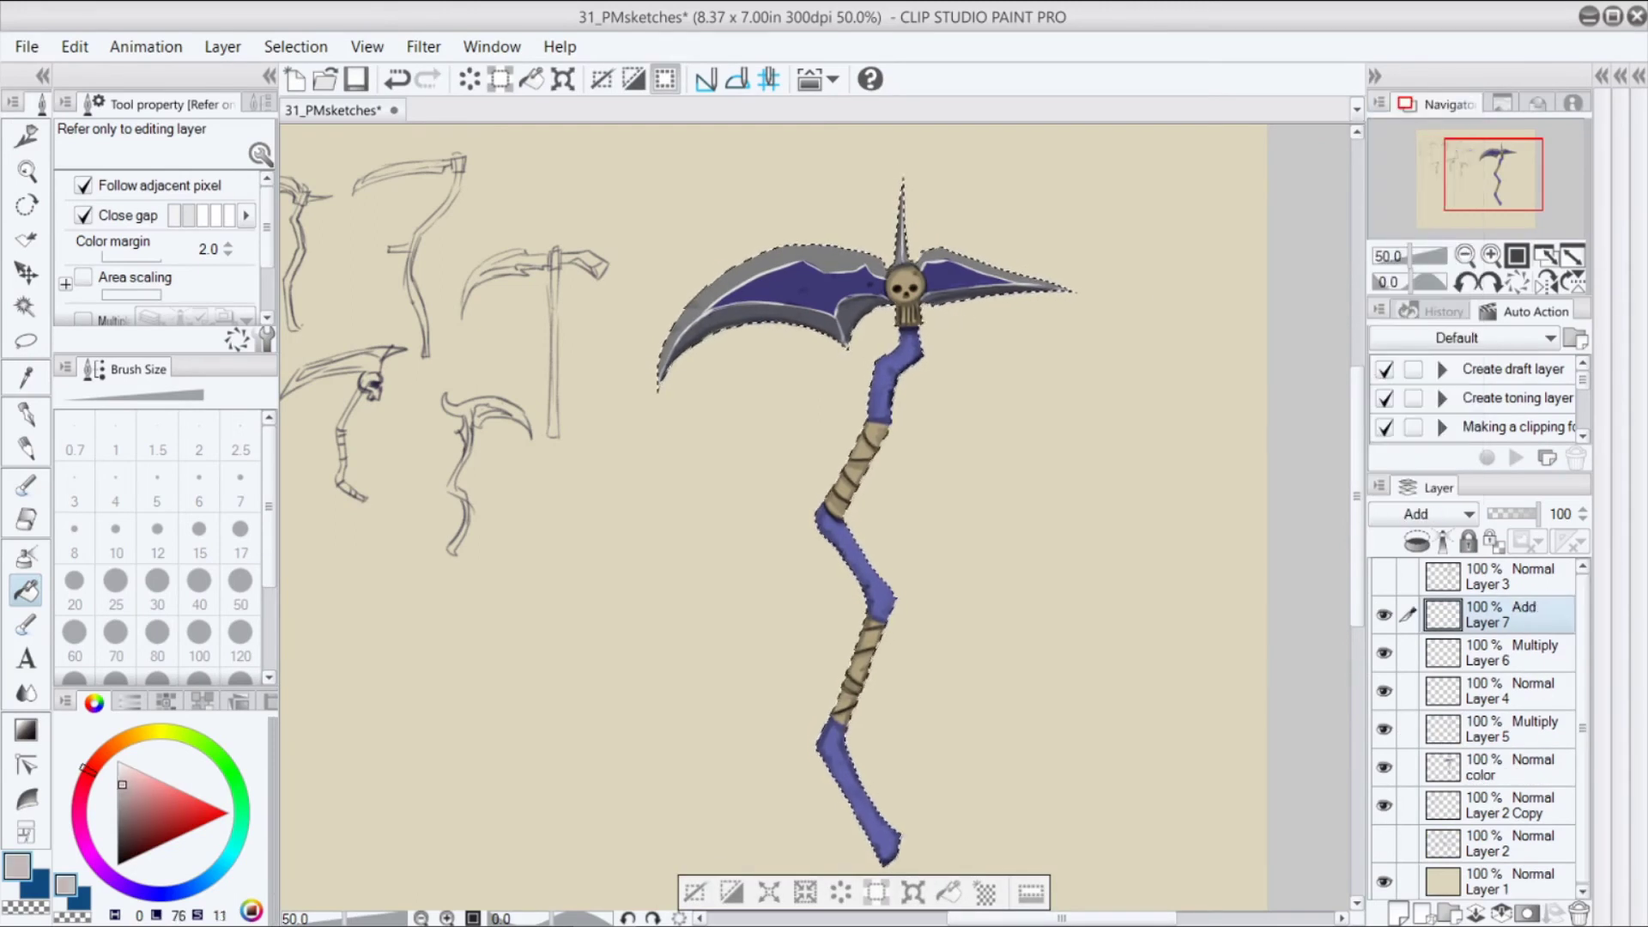
# Try soft airbrush highlights at size 50 in pale blue-grey (L 75) on Layer 7, then undo them
pyautogui.press('b')
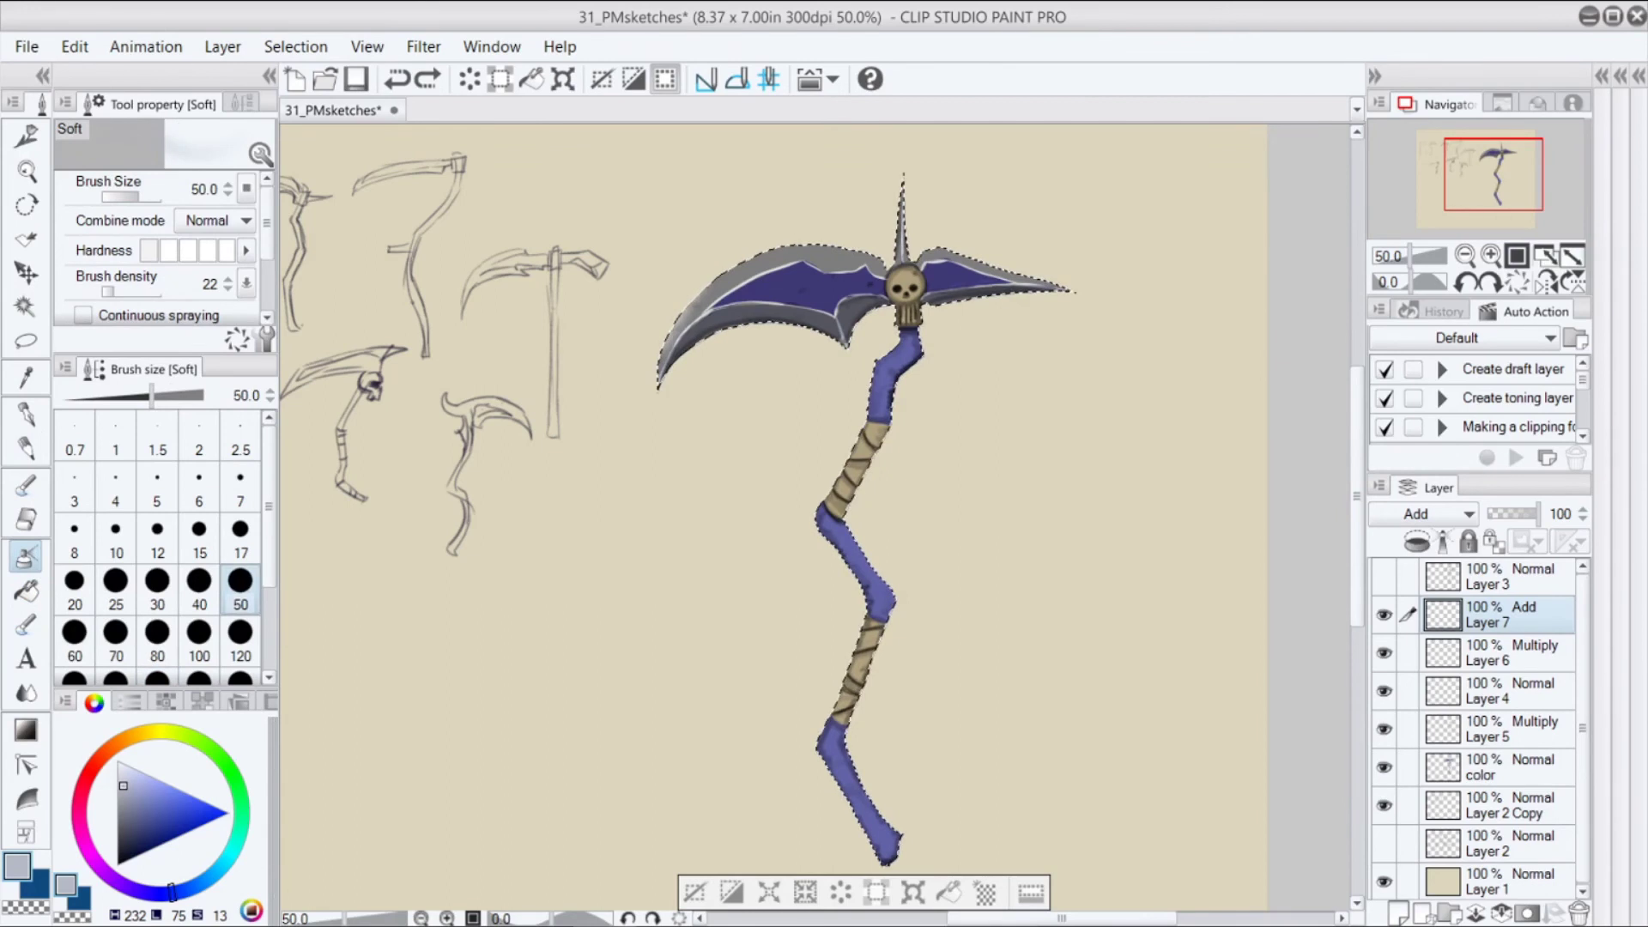
pyautogui.hotkey('ctrl', 'z')
pyautogui.hotkey('ctrl', 'y')
pyautogui.click(695, 892)
pyautogui.hotkey('ctrl', 'z')
pyautogui.hotkey('ctrl', 'z')
pyautogui.hotkey('ctrl', 'z')
pyautogui.hotkey('ctrl', 'z')
pyautogui.hotkey('ctrl', 'y')
pyautogui.hotkey('ctrl', 'z')
# Try diagonal soft airbrush streaks across the purple blade panels at size 20 in pale blue (L 74, S 30), then undo them
pyautogui.click(133, 786)
pyautogui.press('[')
pyautogui.press('[')
pyautogui.press('[')
pyautogui.press('[')
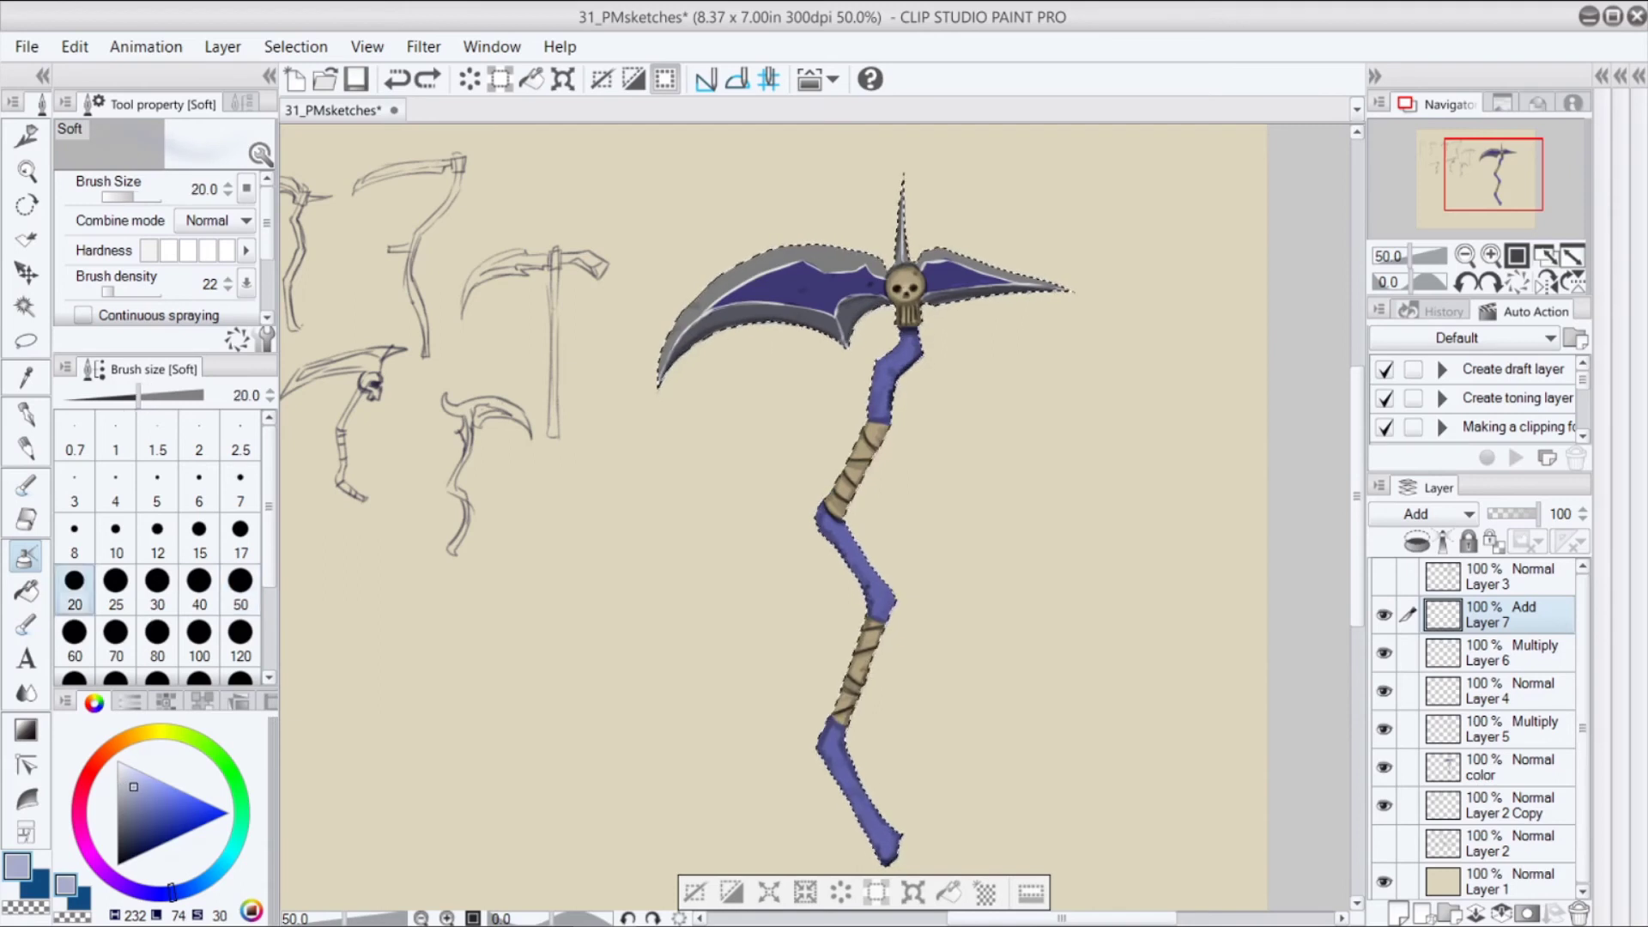
pyautogui.moveTo(792, 298)
pyautogui.mouseDown()
pyautogui.moveTo(816, 267)
pyautogui.moveTo(794, 266)
pyautogui.mouseUp()
pyautogui.hotkey('ctrl', 'z')
pyautogui.hotkey('ctrl', 'z')
pyautogui.hotkey('ctrl', 'z')
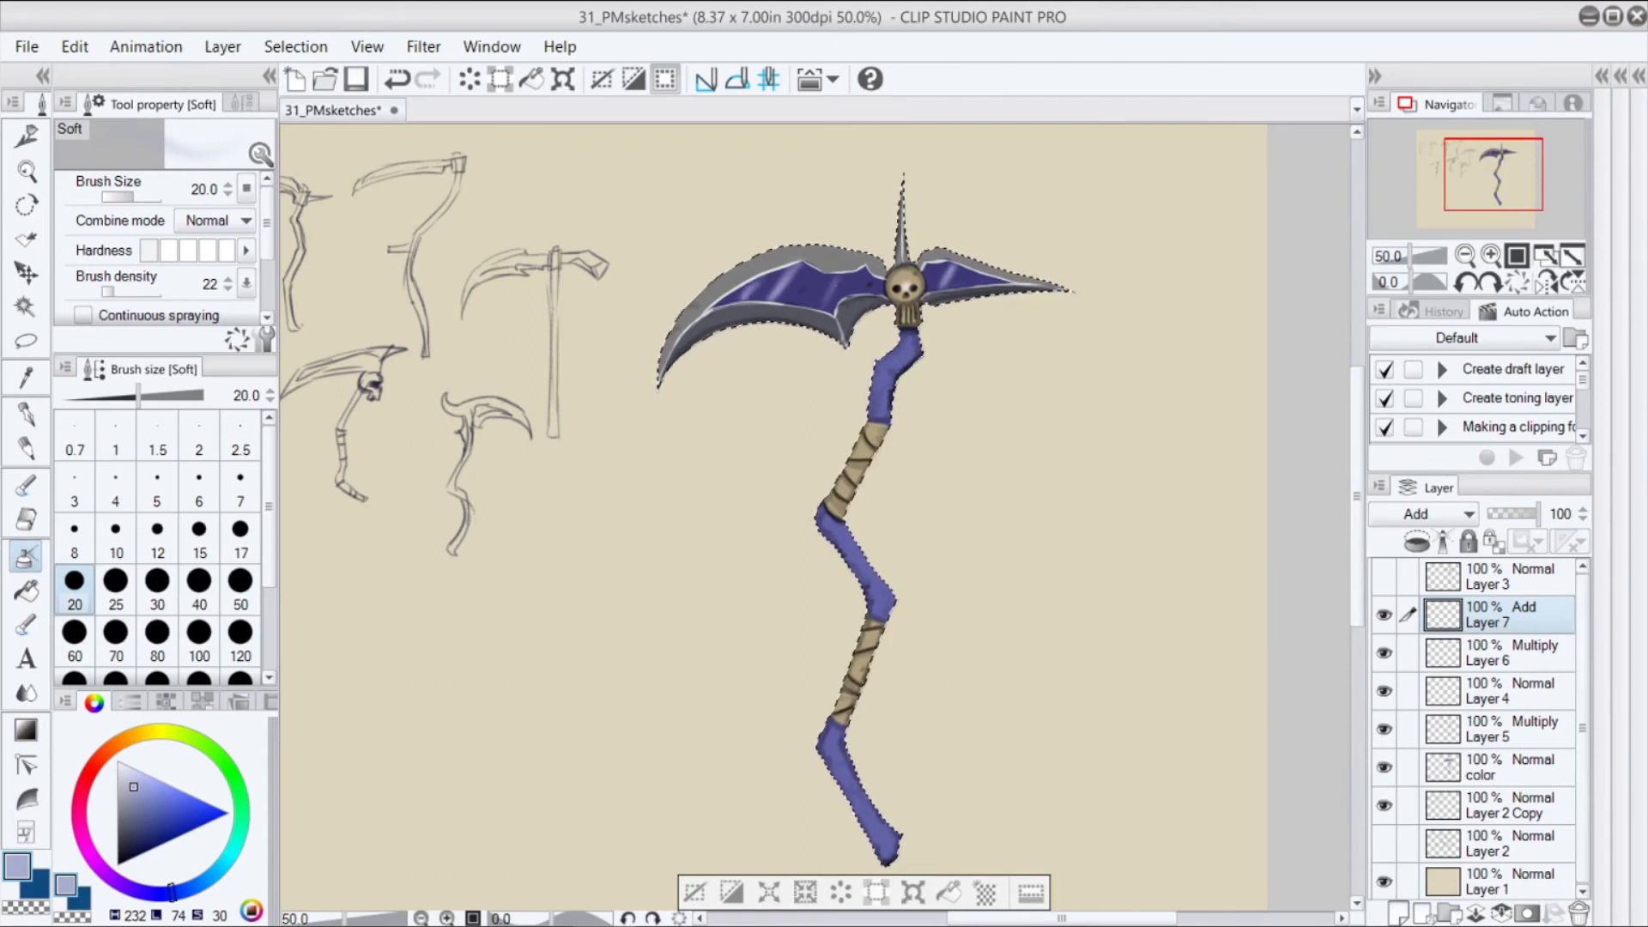
pyautogui.hotkey('ctrl', 'z')
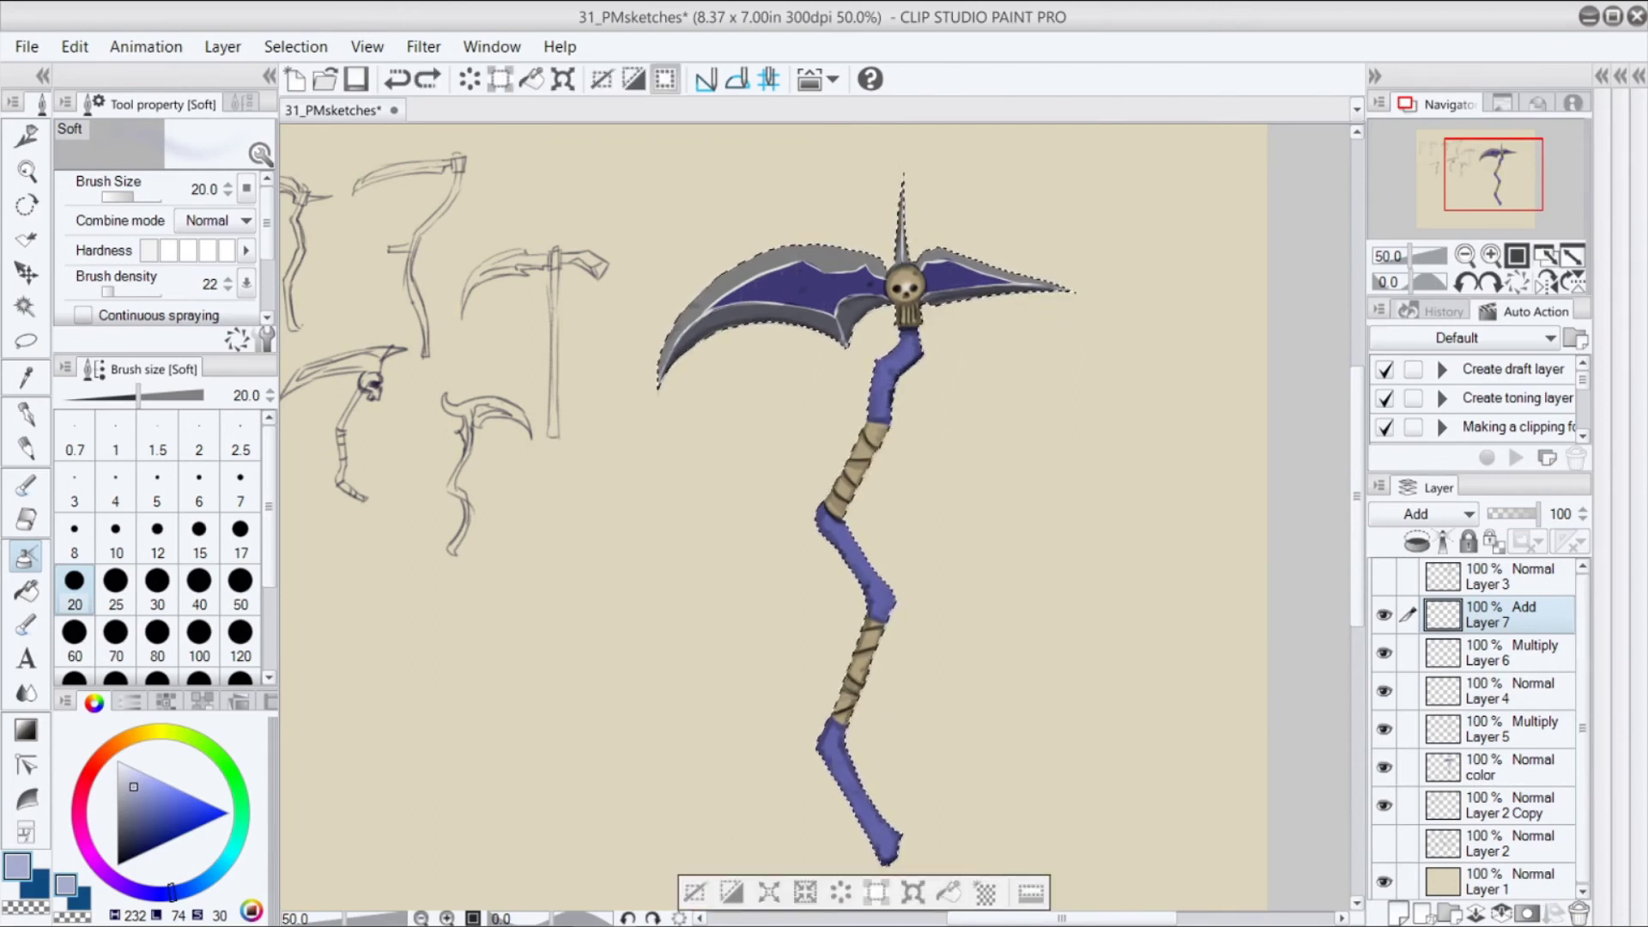
# Draw pale blue (L 85, S 47) diagonal glints on the left blade's lower edge with the size 10 rough pencil and blend them
pyautogui.hotkey('ctrl', '+')
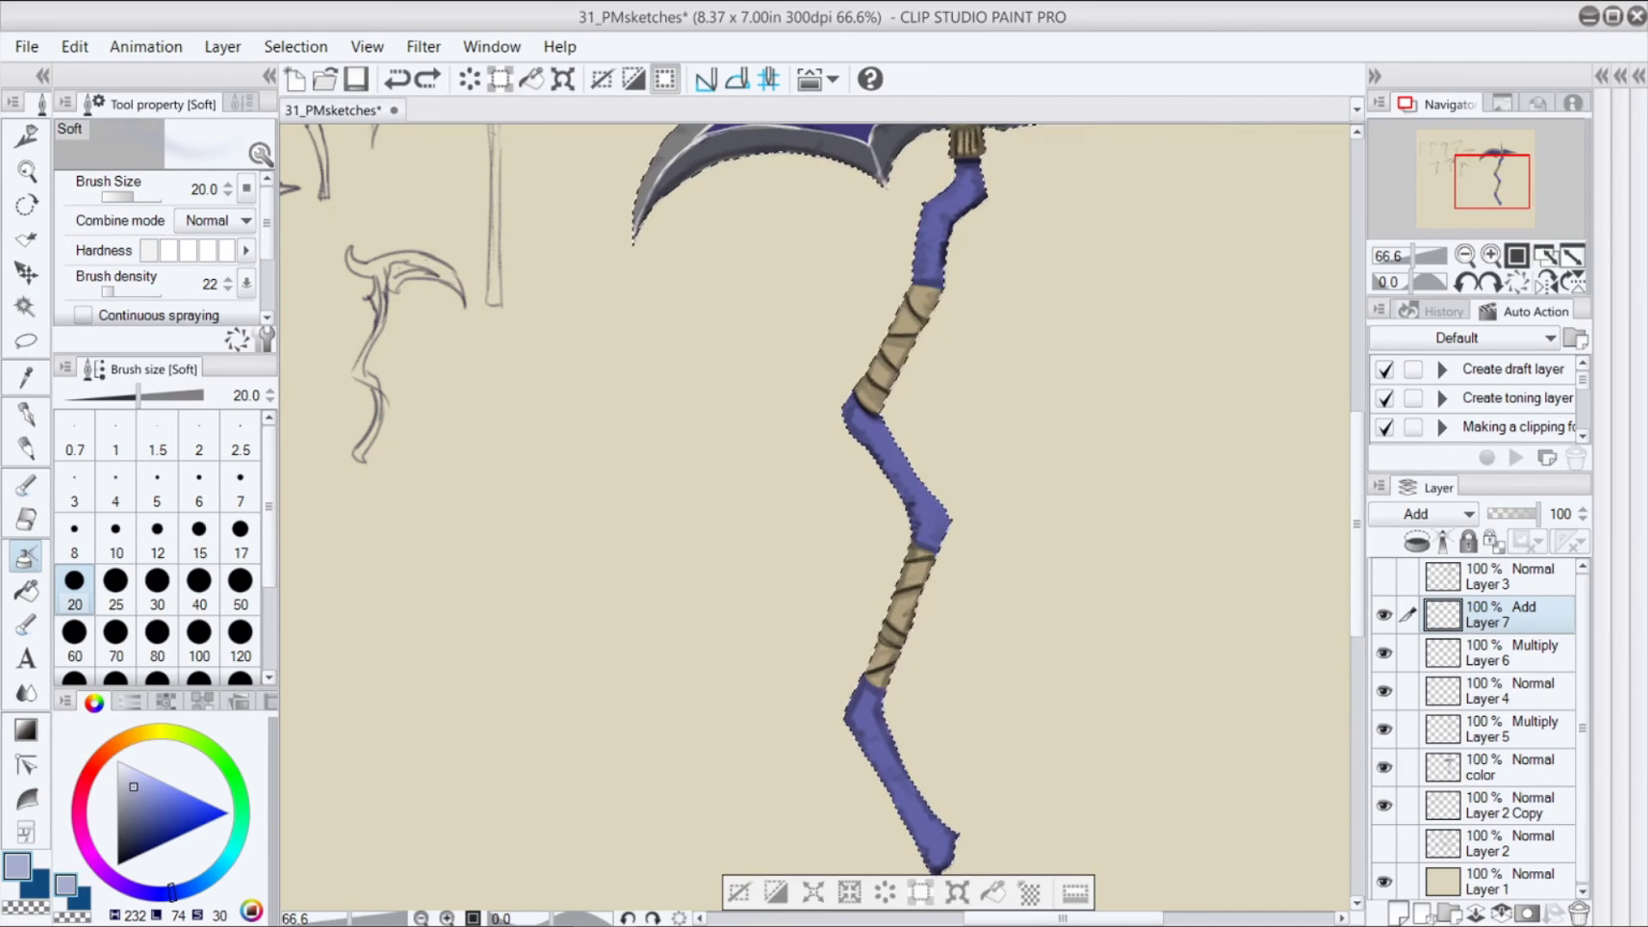
pyautogui.scroll(3, 816, 515)
pyautogui.moveTo(745, 425); pyautogui.dragTo(773, 403)
pyautogui.press('p')
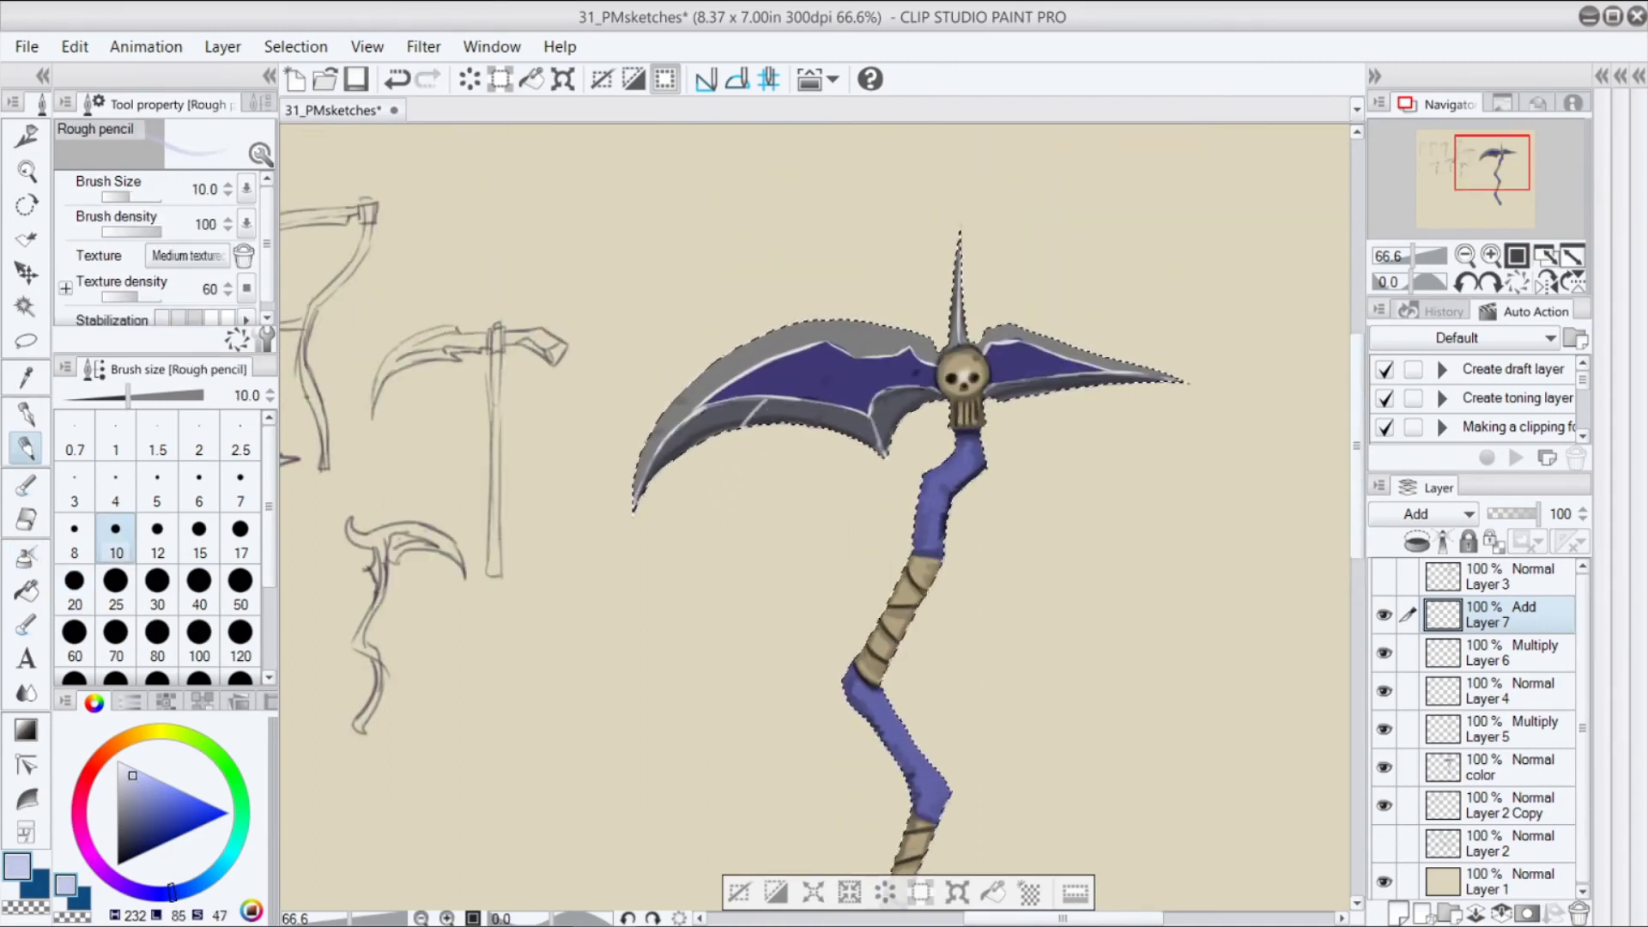
pyautogui.moveTo(769, 402); pyautogui.dragTo(745, 425)
pyautogui.press('j')
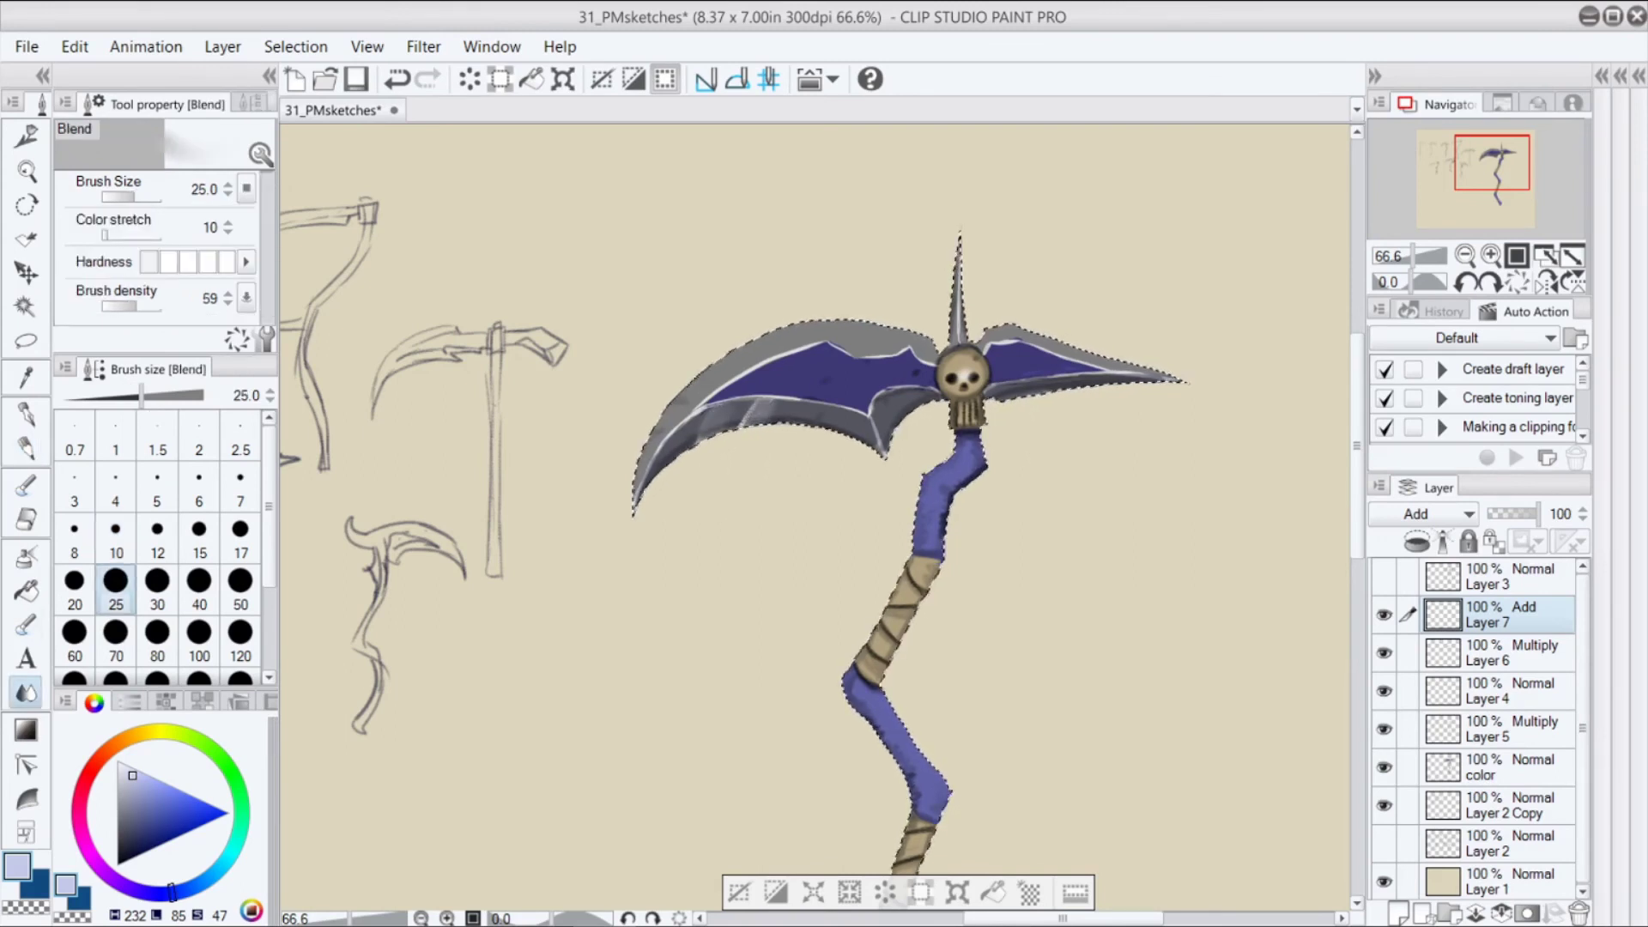
pyautogui.press('p')
pyautogui.press('j')
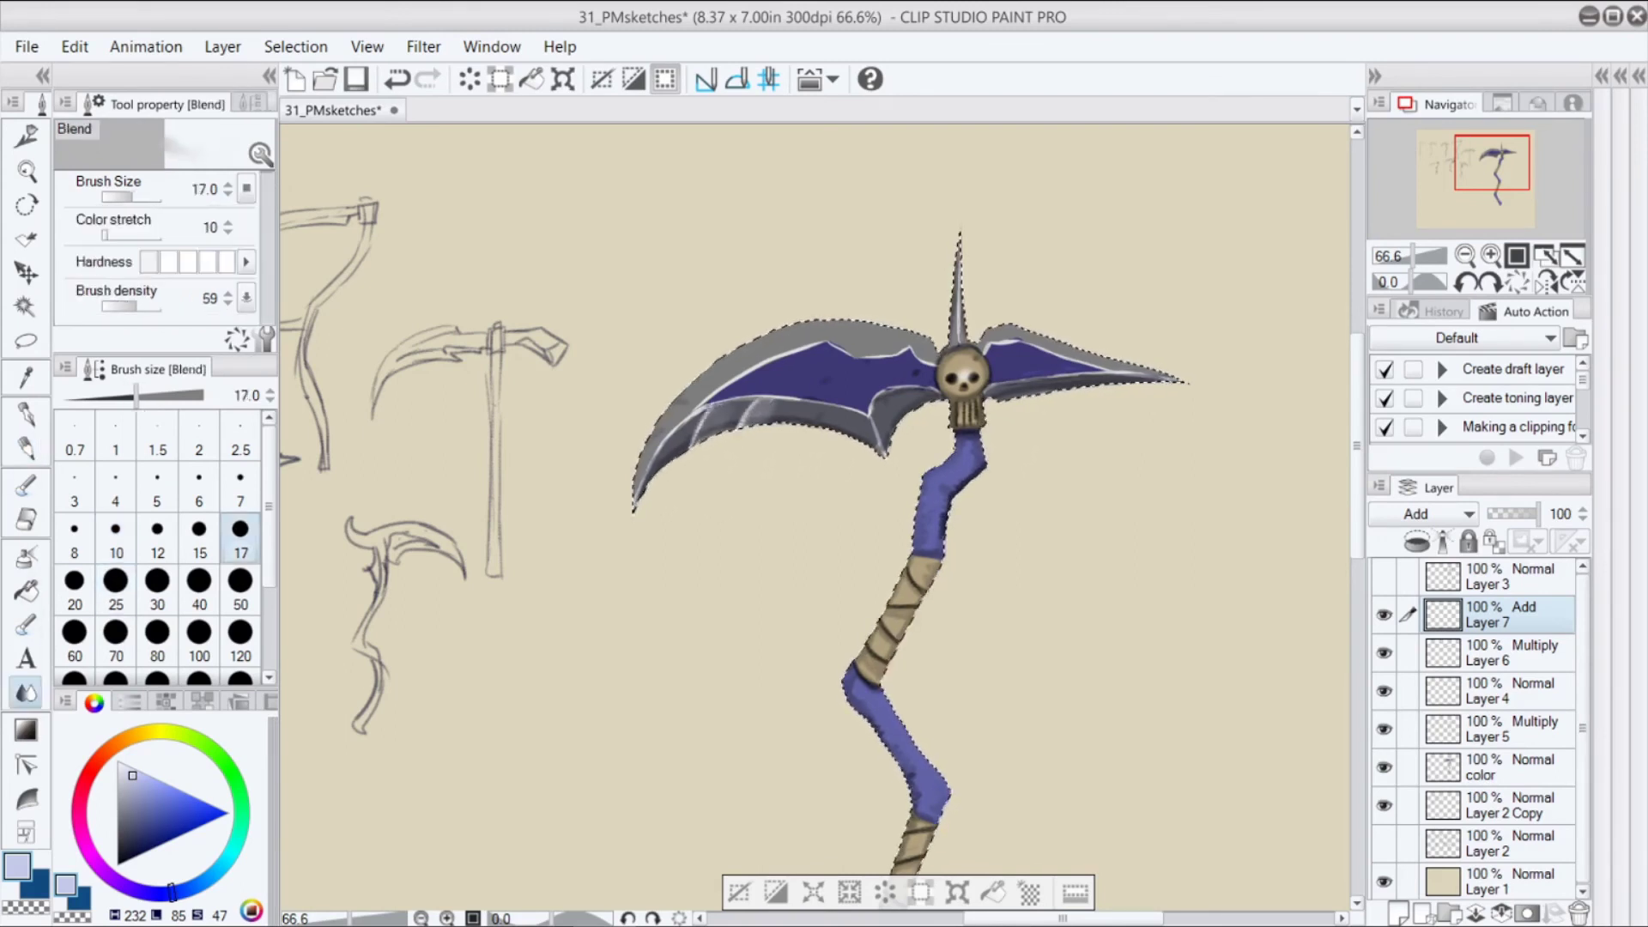
# Add pale diagonal glints across the purple blade panels and curved ones on the left blade's upper edge, blending them at size 7
pyautogui.press('p')
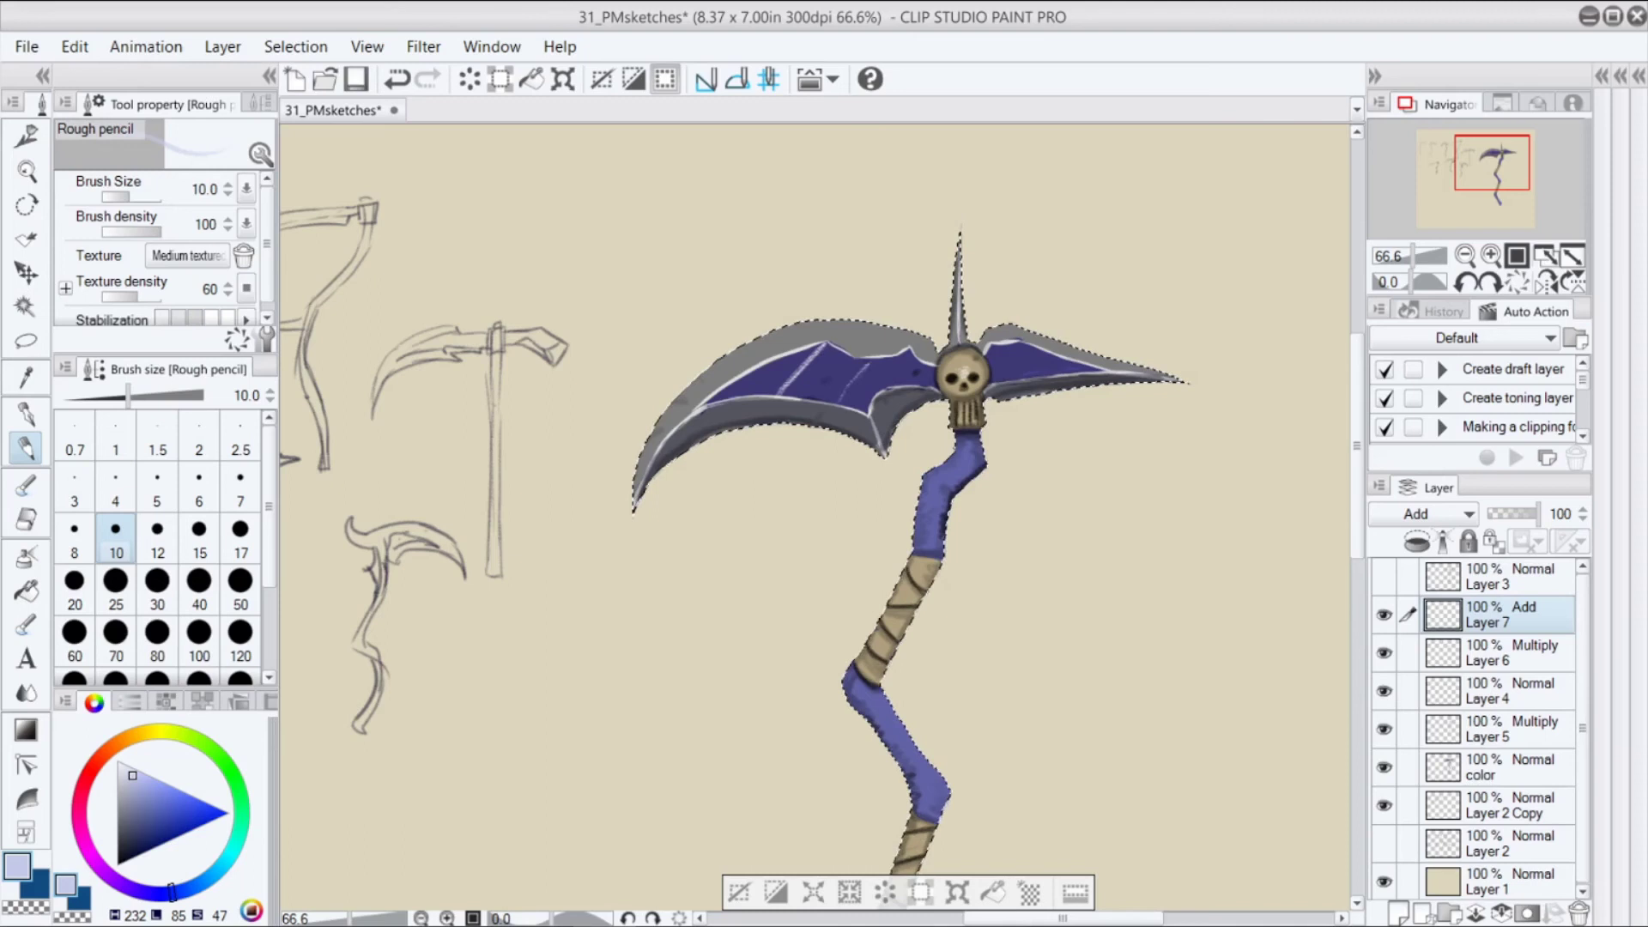
pyautogui.press('j')
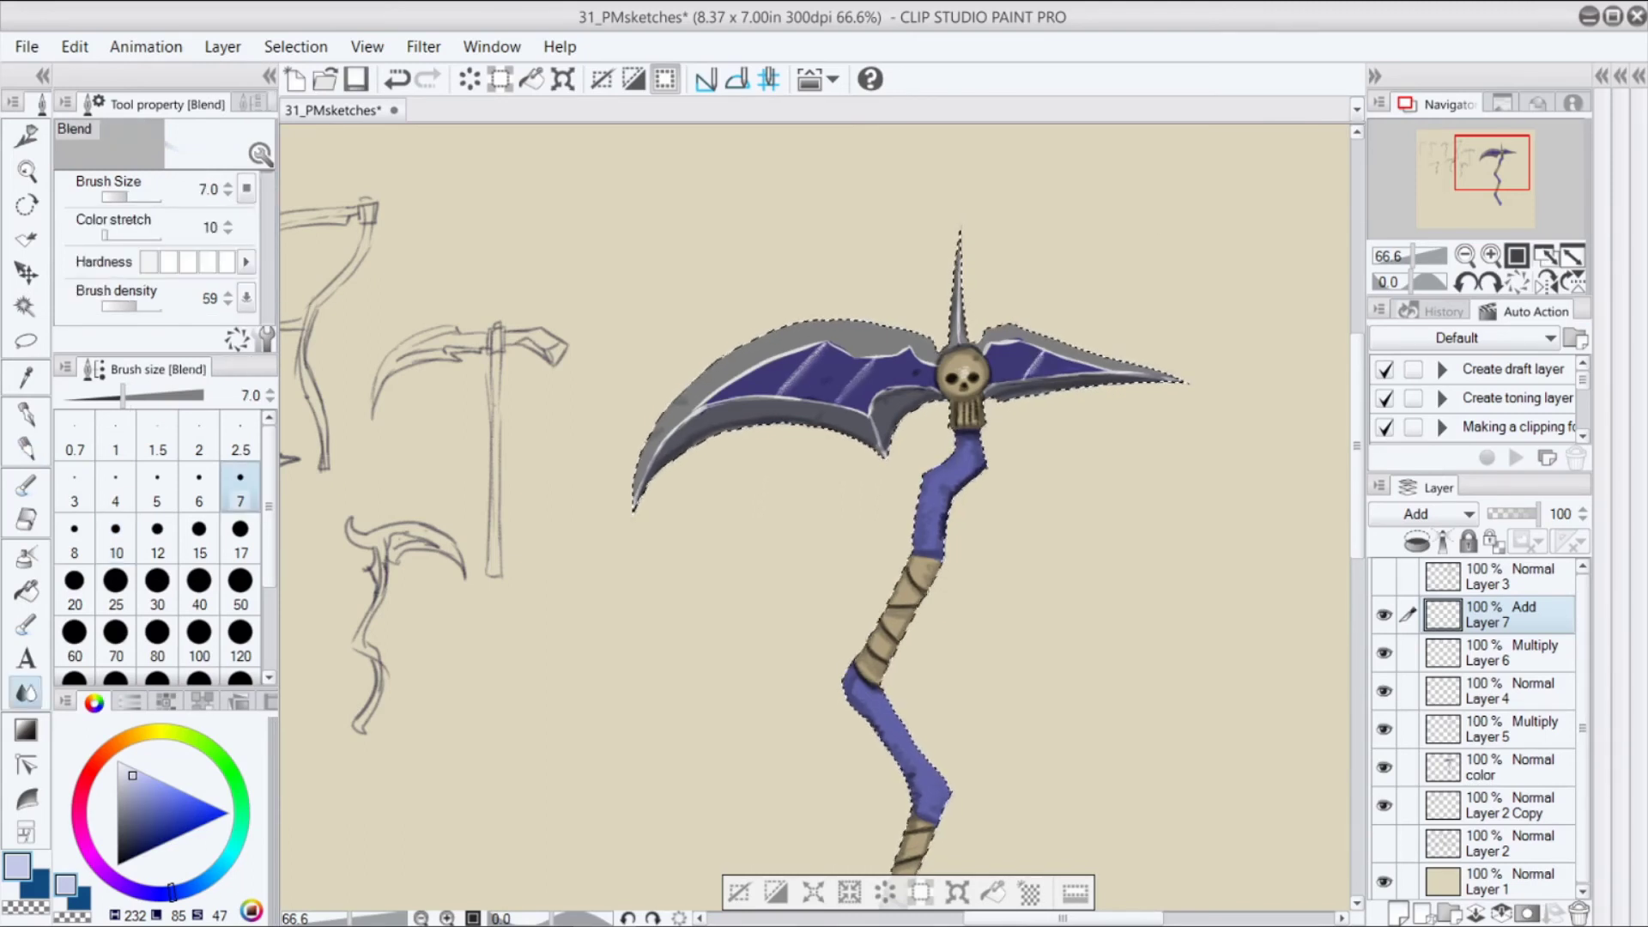
pyautogui.press('p')
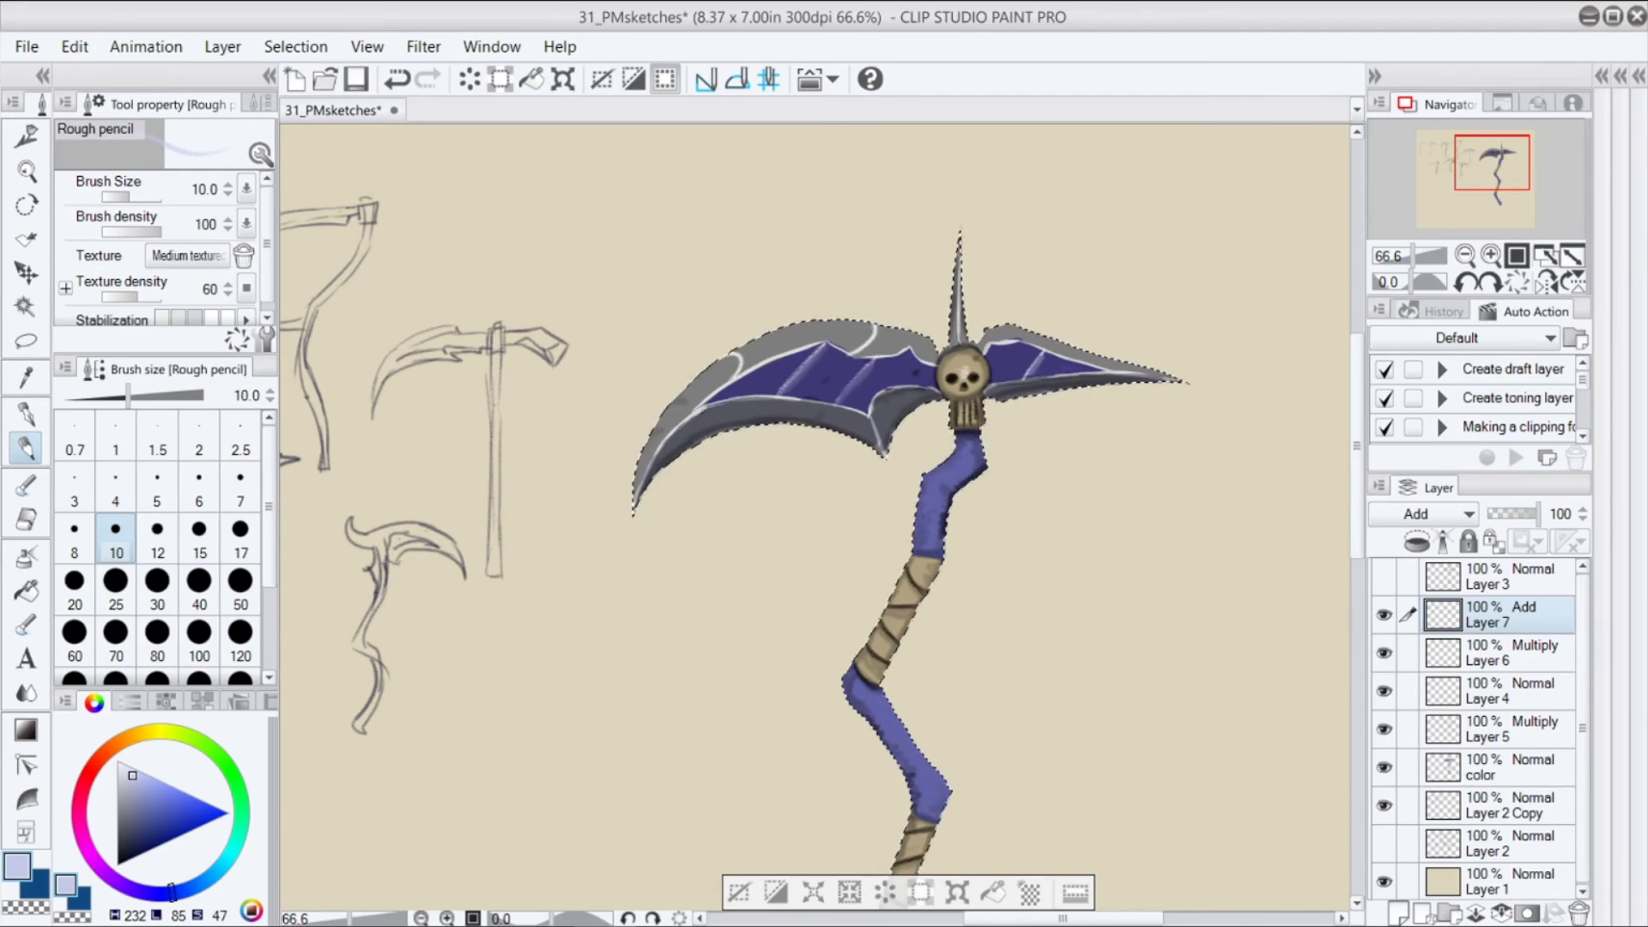
pyautogui.hotkey('ctrl', 'z')
pyautogui.moveTo(748, 345); pyautogui.dragTo(742, 373)
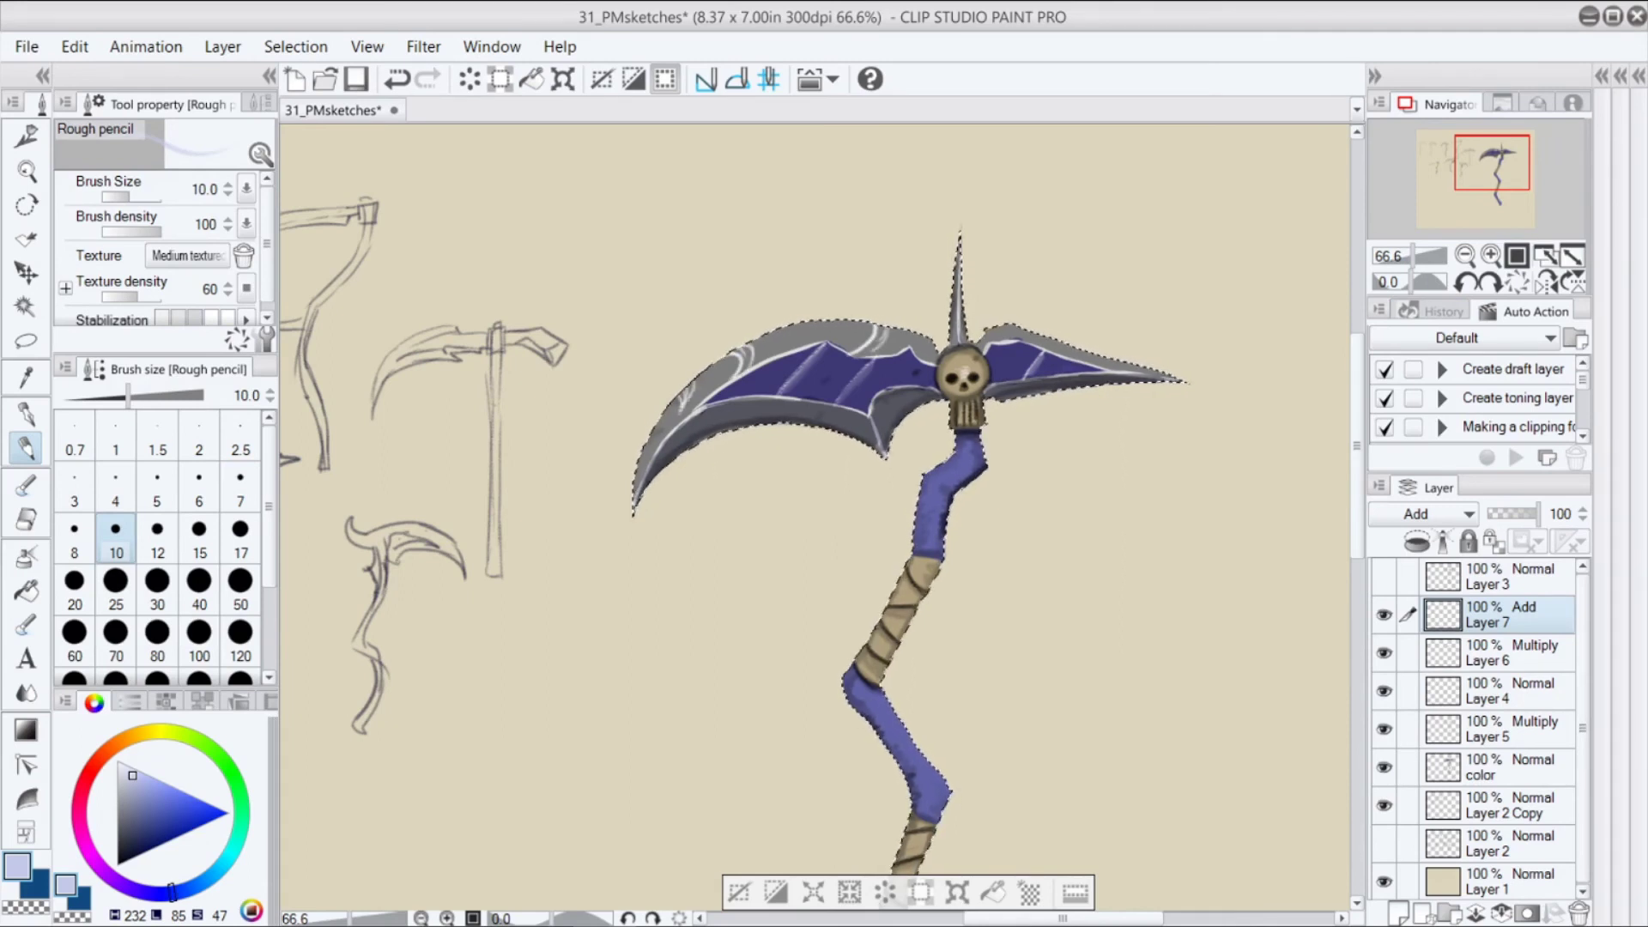
pyautogui.press('j')
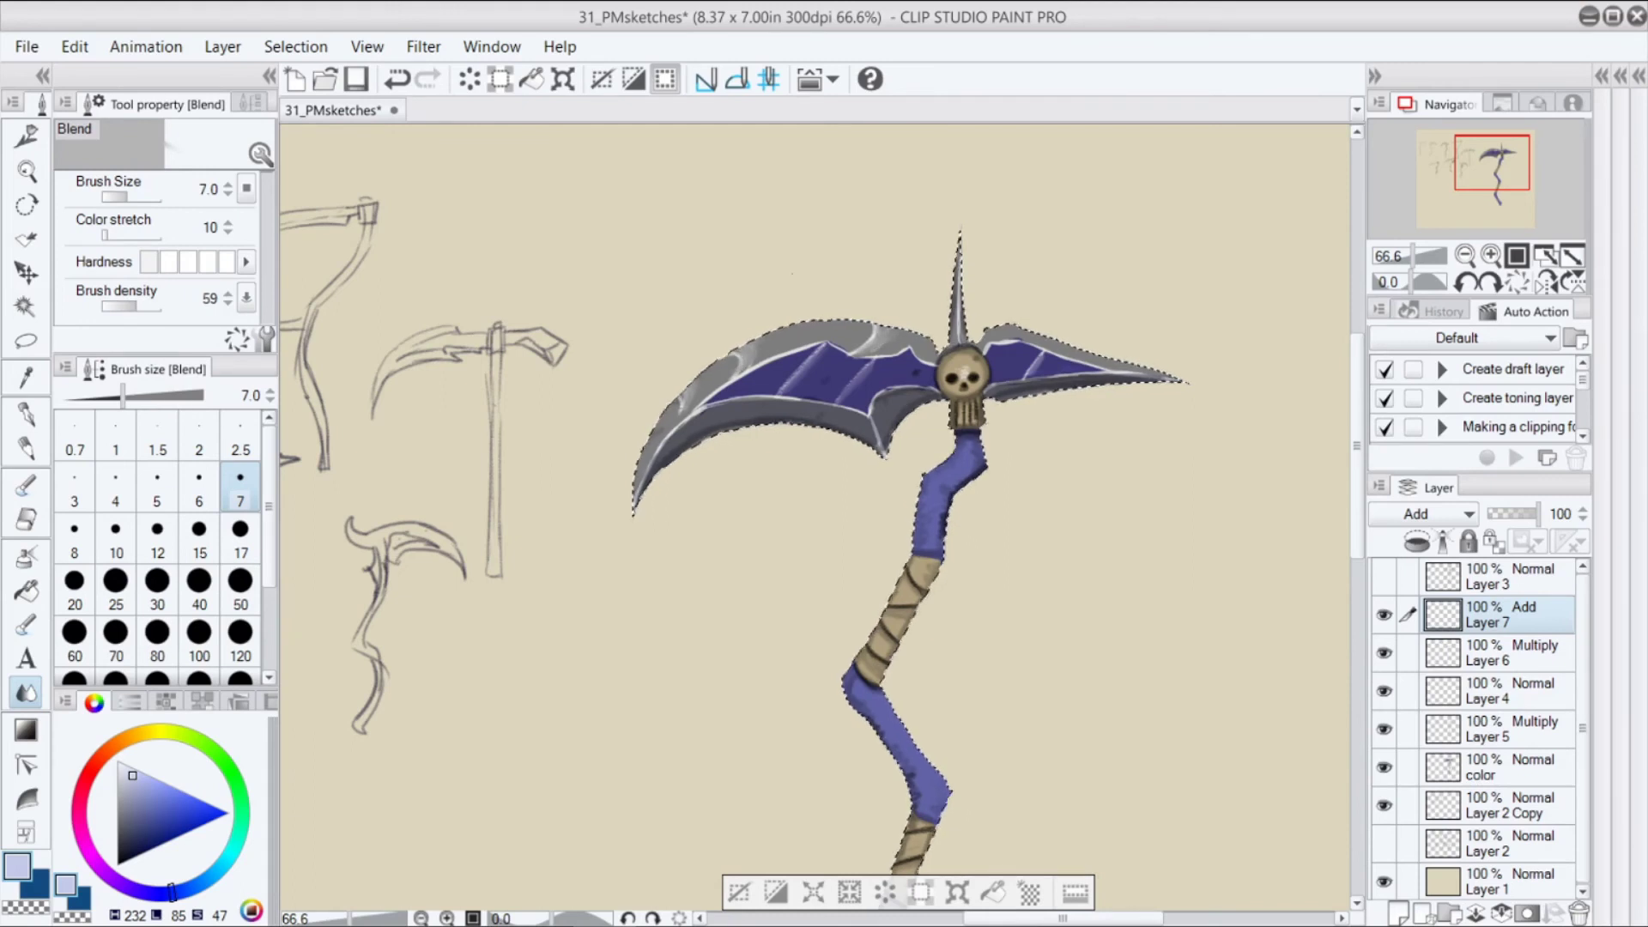
# Draw pale blue (L 85, S 47) highlights on the upper handle and blades with the size 10 rough pencil, blending them at size 7
pyautogui.press('p')
pyautogui.hotkey('ctrl', 'z')
pyautogui.moveTo(968, 443); pyautogui.dragTo(934, 479)
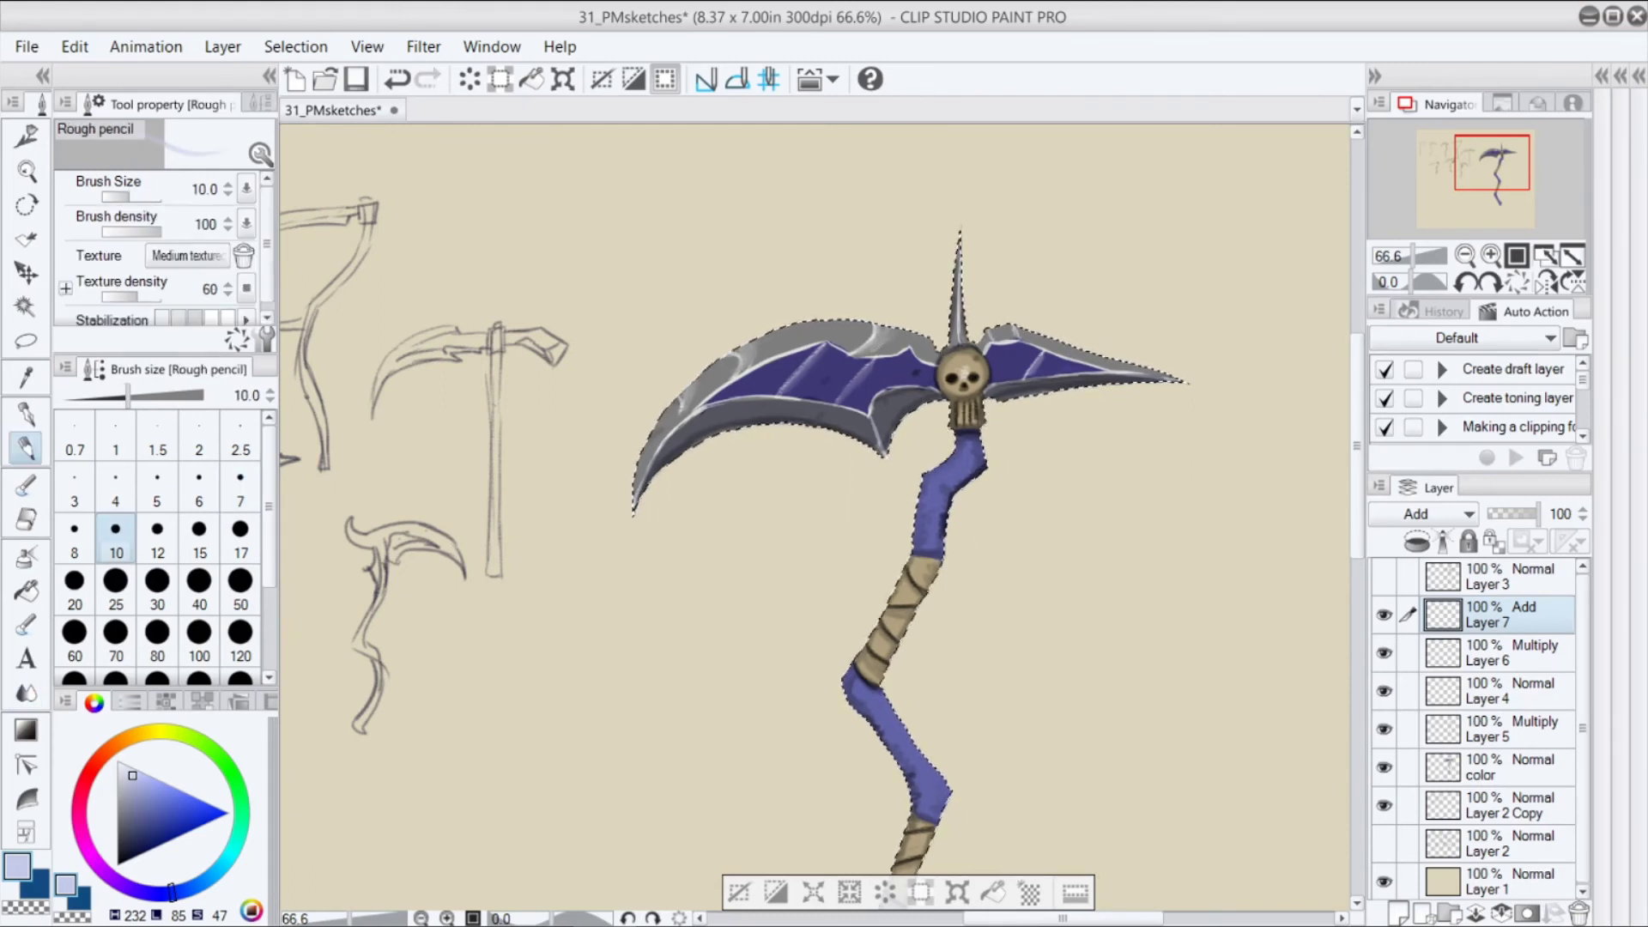
pyautogui.hotkey('ctrl', 'z')
pyautogui.moveTo(958, 446); pyautogui.dragTo(931, 482)
pyautogui.press('j')
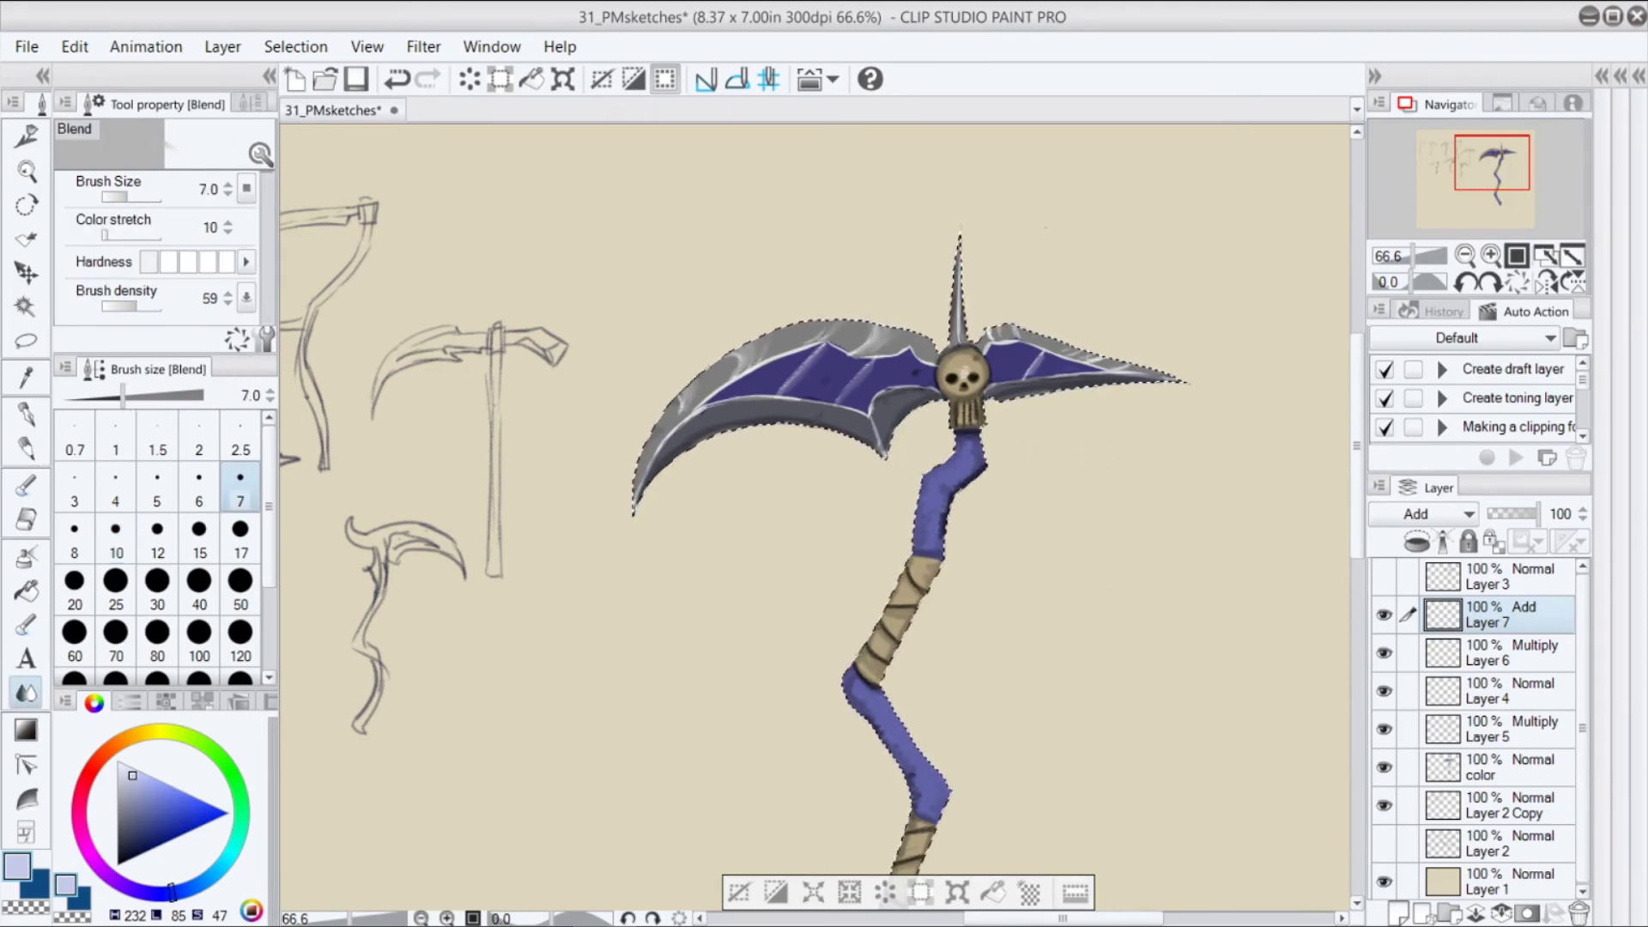
pyautogui.press('p')
pyautogui.press('j')
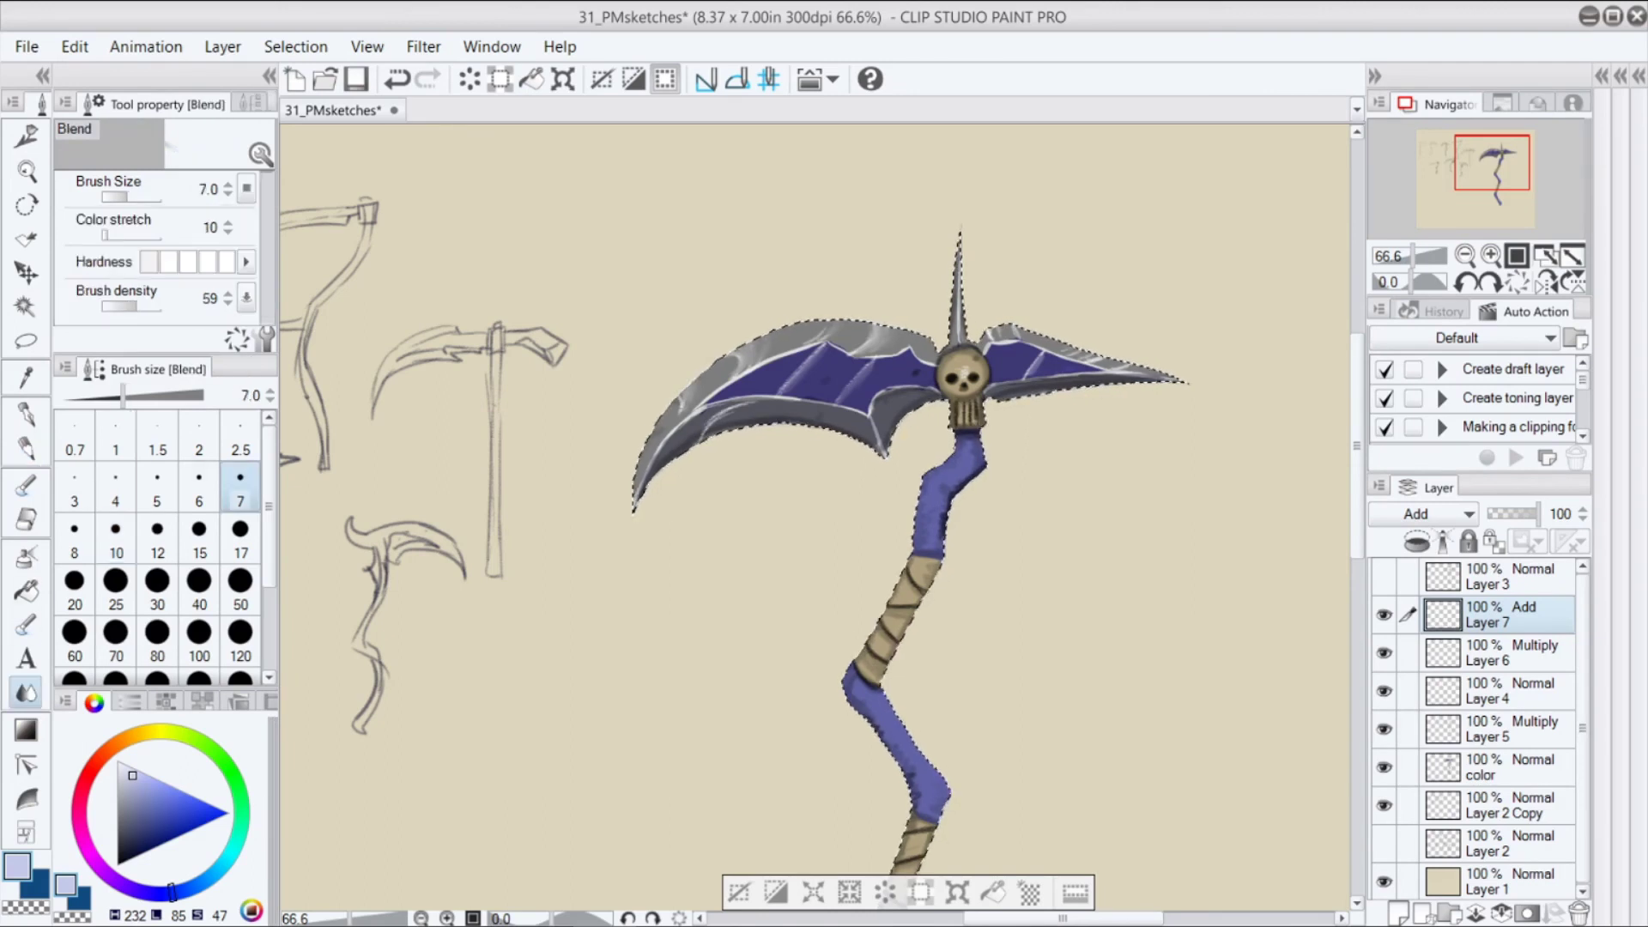
# Deselect the scythe to view the whole design without its outline and restore the selection
pyautogui.hotkey('ctrl', 'd')
pyautogui.scroll(-5, 760, 439)
pyautogui.scroll(2, 609, 589)
pyautogui.hotkey('ctrl', 'z')
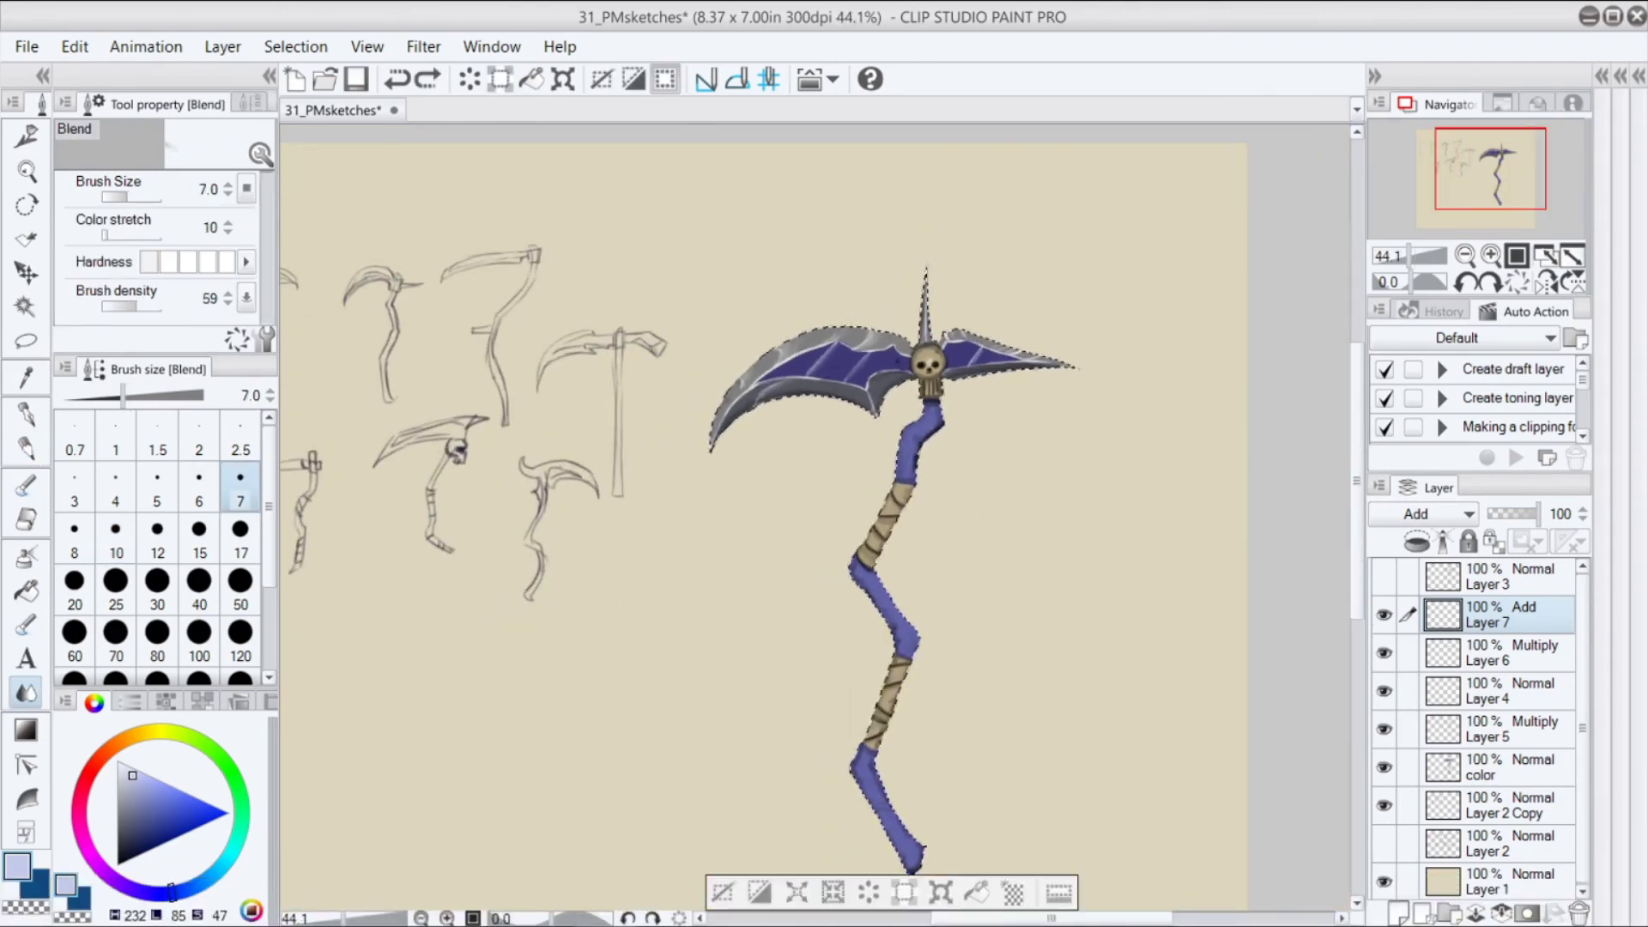
# On the color layer, draw dark muted blue (L 23, S 24) facet lines along the purple handle segments with the size 10 rough pencil
pyautogui.click(1516, 767)
pyautogui.keyDown('alt'); pyautogui.click(912, 448); pyautogui.keyUp('alt')
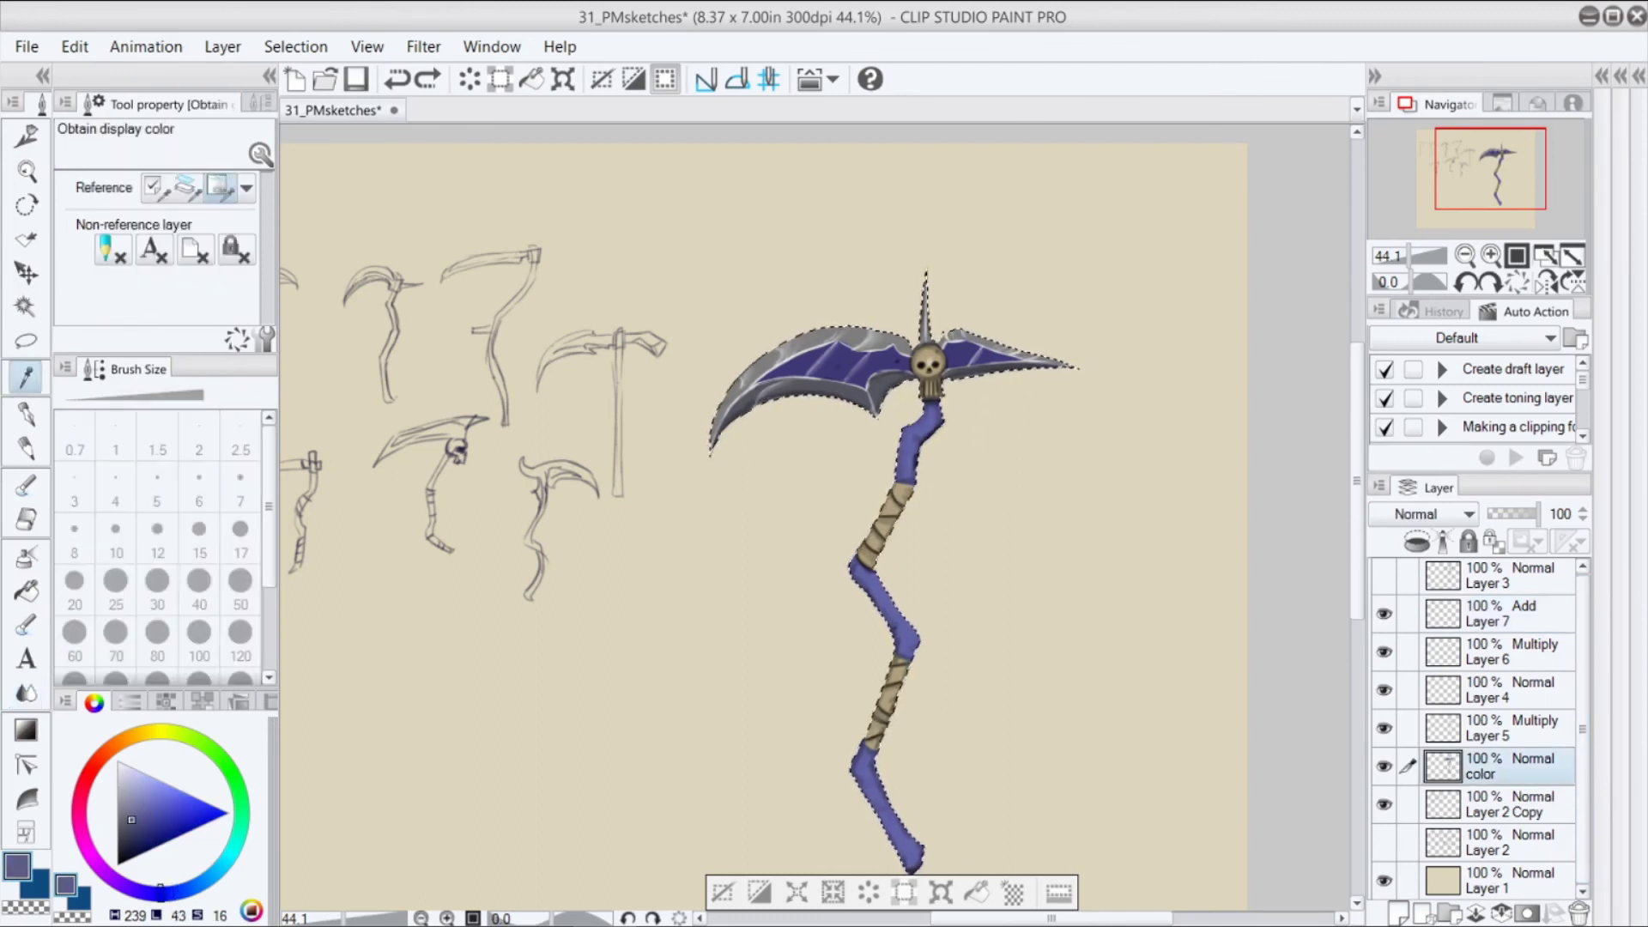
pyautogui.press('p')
pyautogui.click(128, 841)
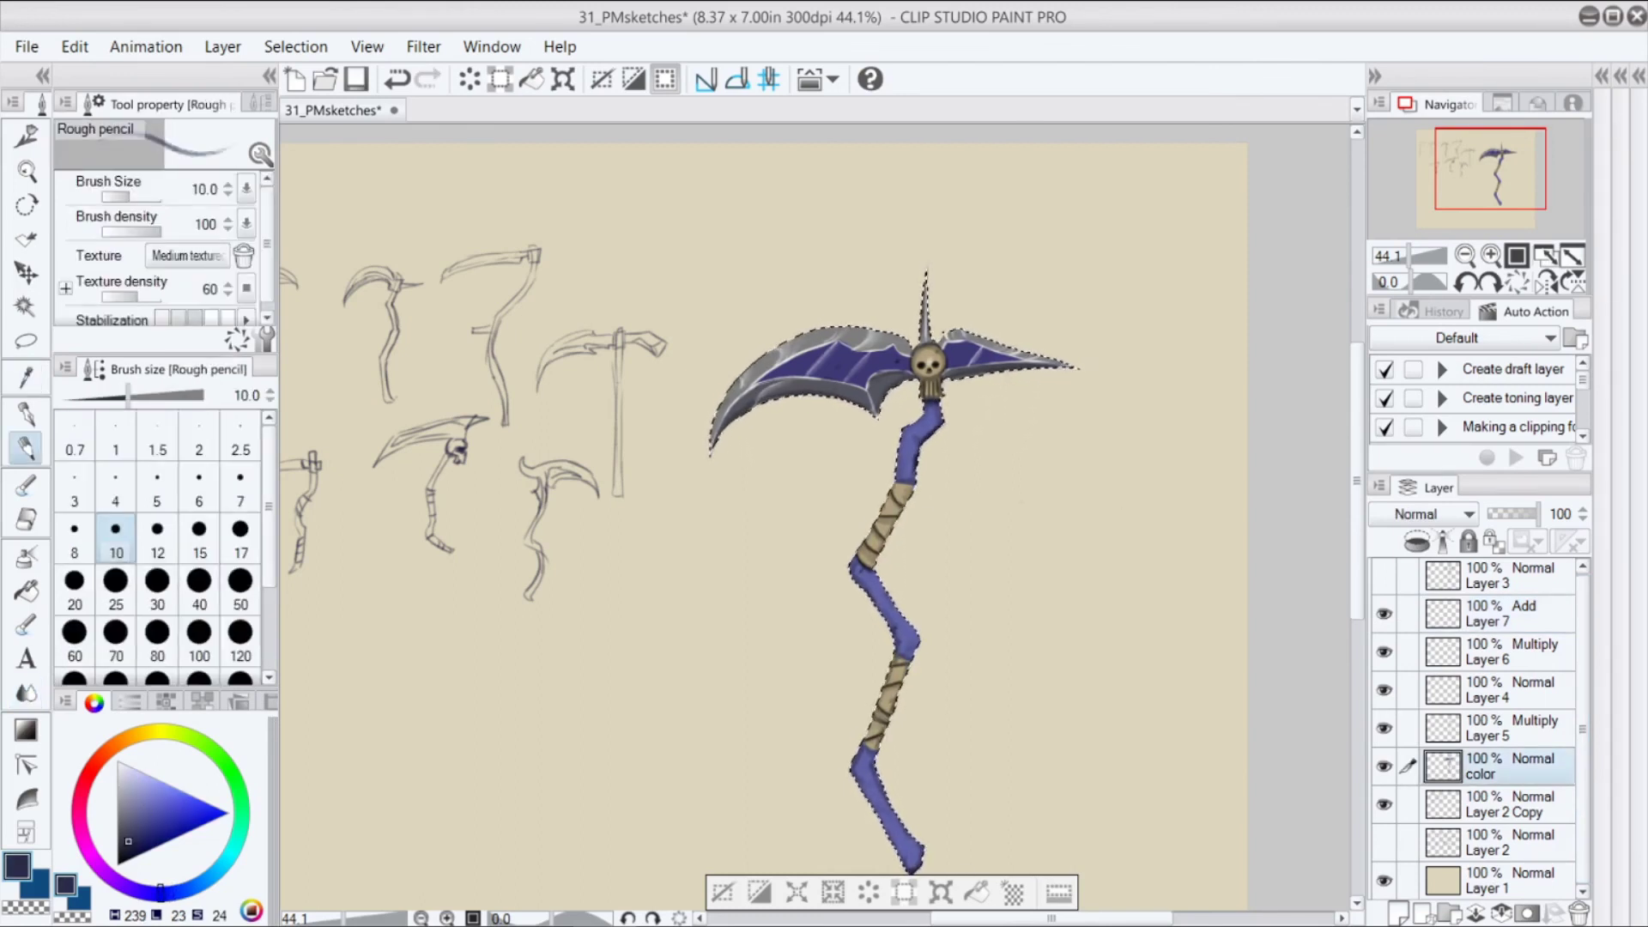
pyautogui.hotkey('ctrl', 'z')
pyautogui.moveTo(886, 599); pyautogui.dragTo(901, 624)
pyautogui.click(125, 849)
pyautogui.hotkey('ctrl', 'z')
pyautogui.moveTo(869, 777); pyautogui.dragTo(889, 820)
# Paint lighter blue facets on the purple handle segments, using H 220, L 54, S 22 and the brighter L 64, S 40
pyautogui.click(139, 809)
pyautogui.click(188, 888)
pyautogui.hotkey('ctrl', 'z')
pyautogui.moveTo(914, 434); pyautogui.dragTo(903, 472)
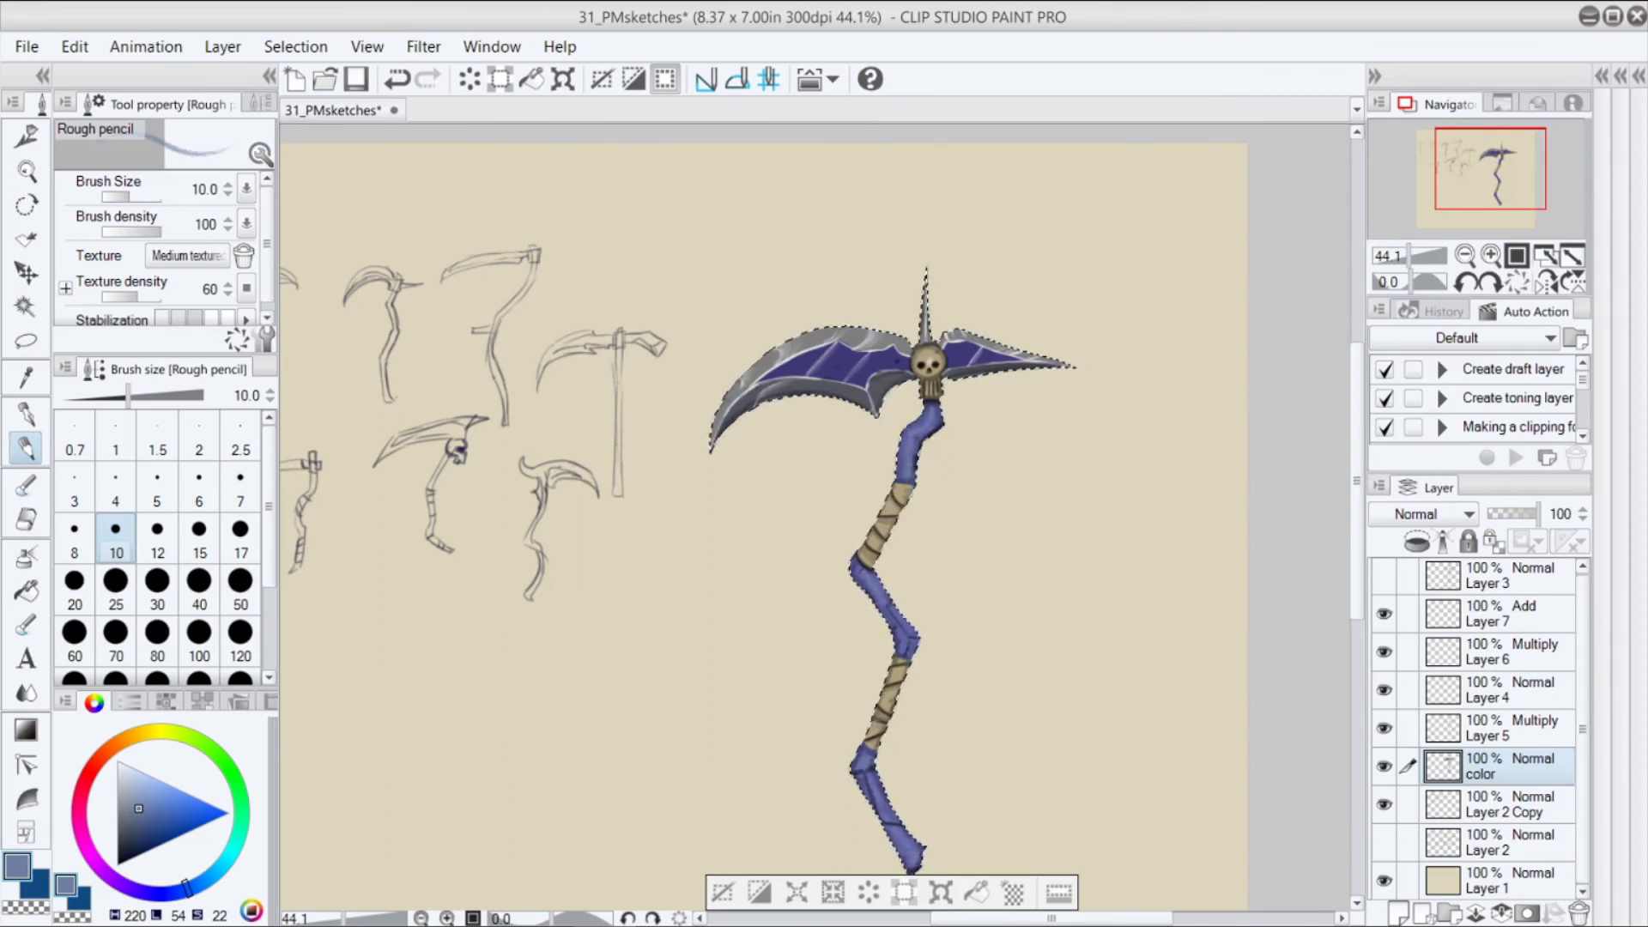
pyautogui.click(148, 797)
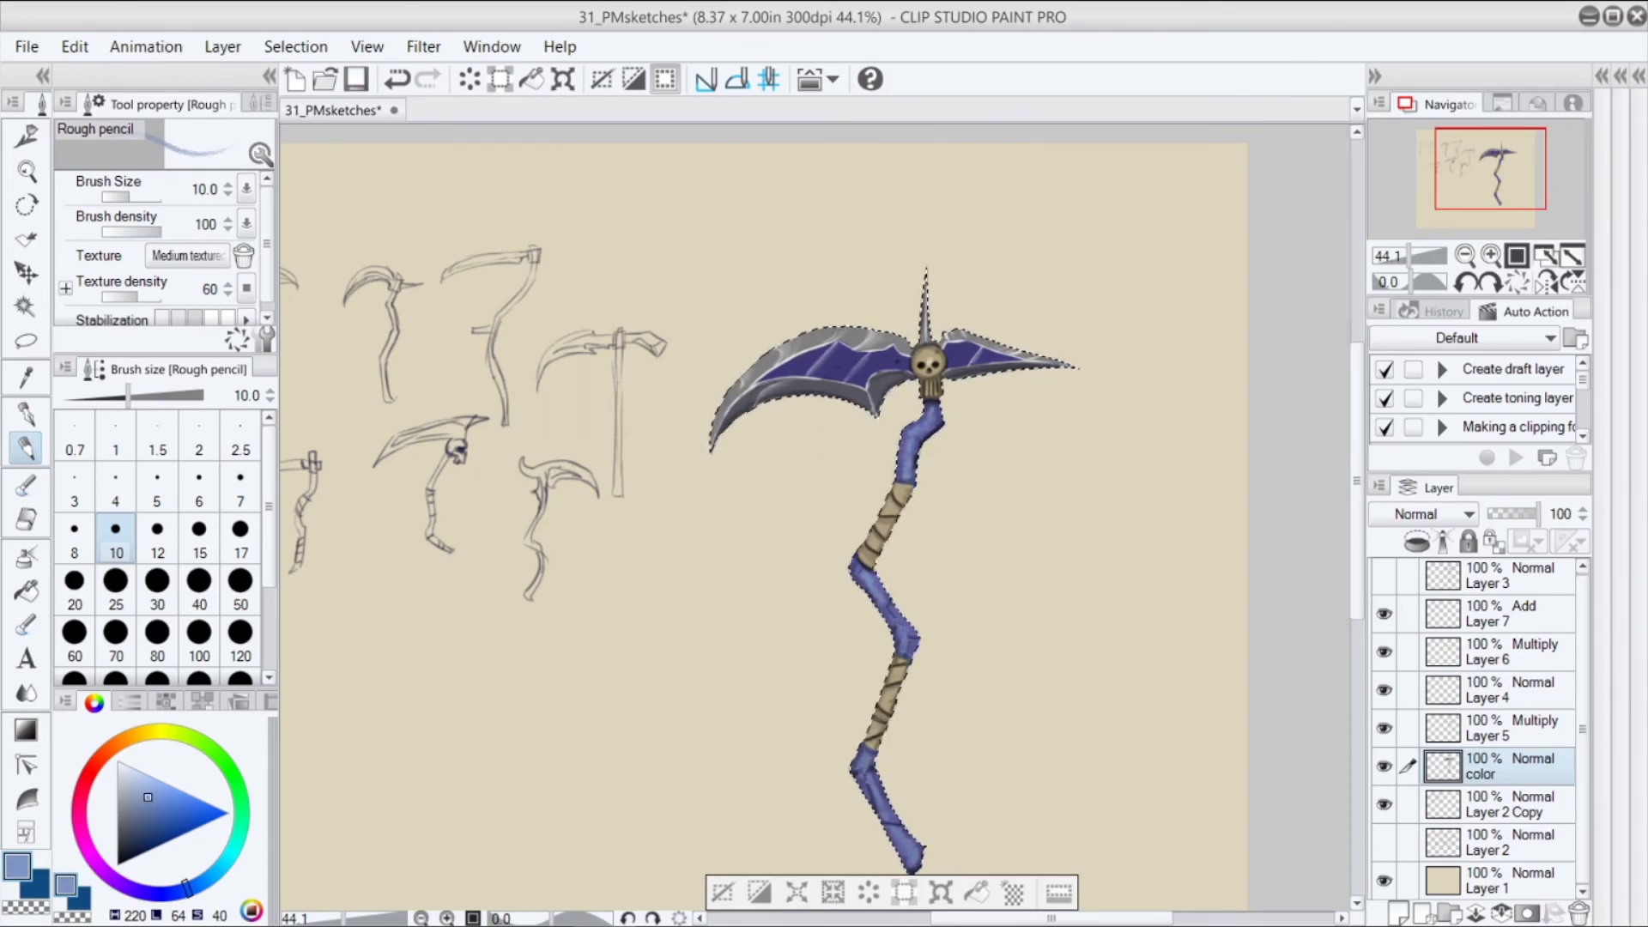
# Add dark blue (H 233, L 23, S 29) crease lines across the purple handle segments
pyautogui.keyDown('alt'); pyautogui.click(914, 466); pyautogui.keyUp('alt')
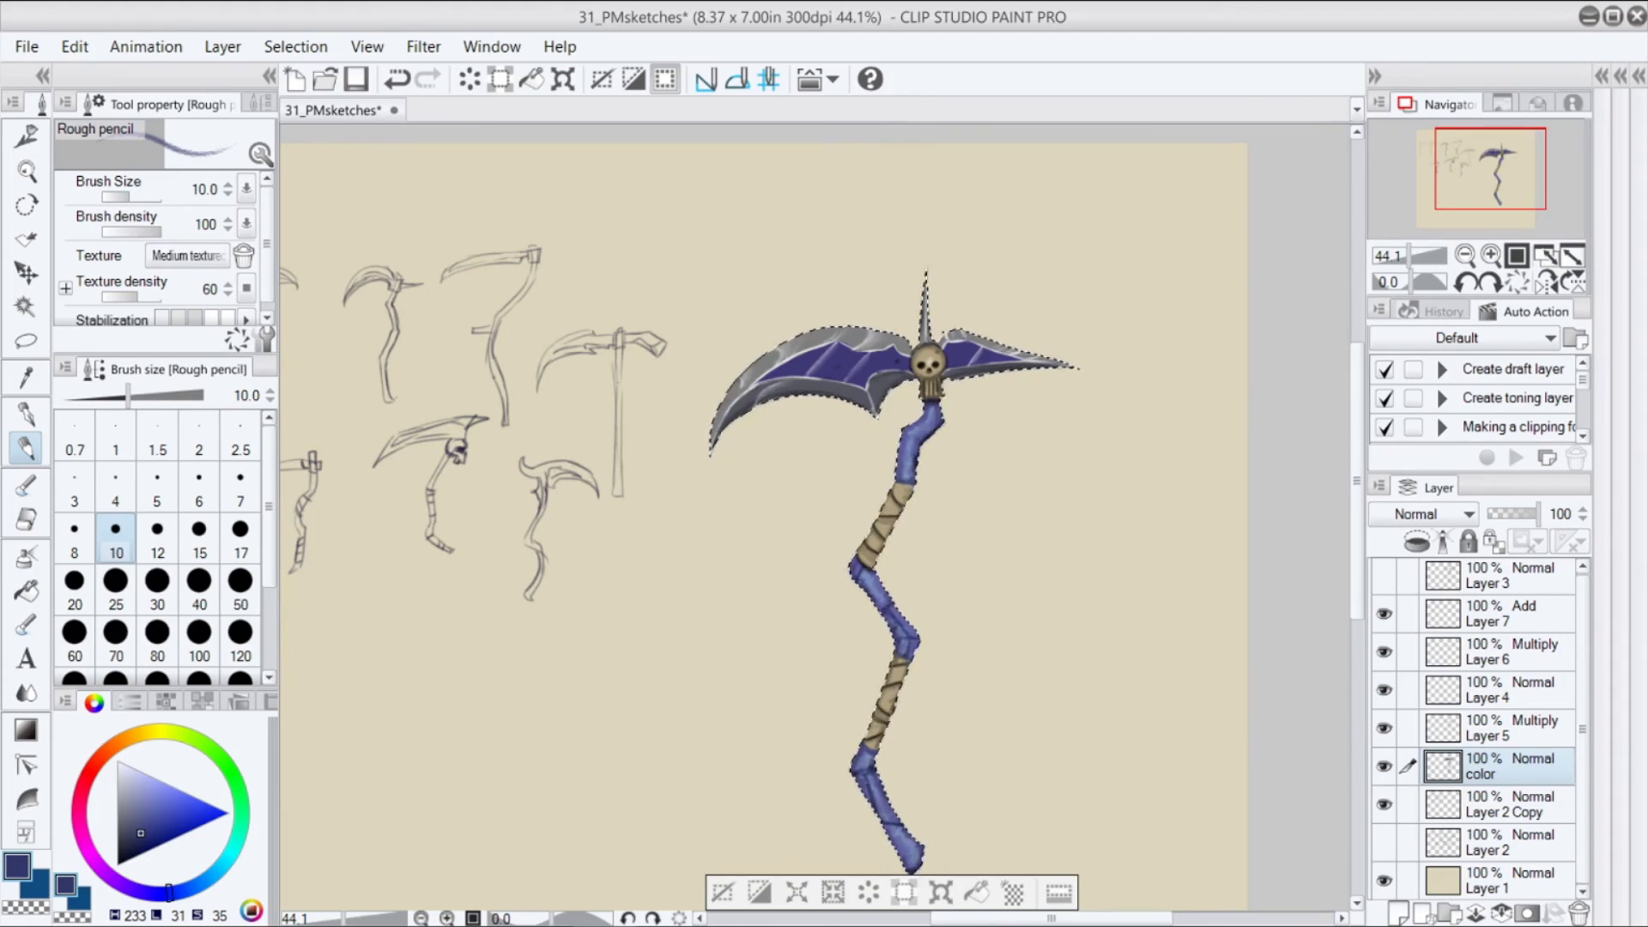
pyautogui.click(131, 841)
pyautogui.moveTo(904, 426); pyautogui.dragTo(934, 436)
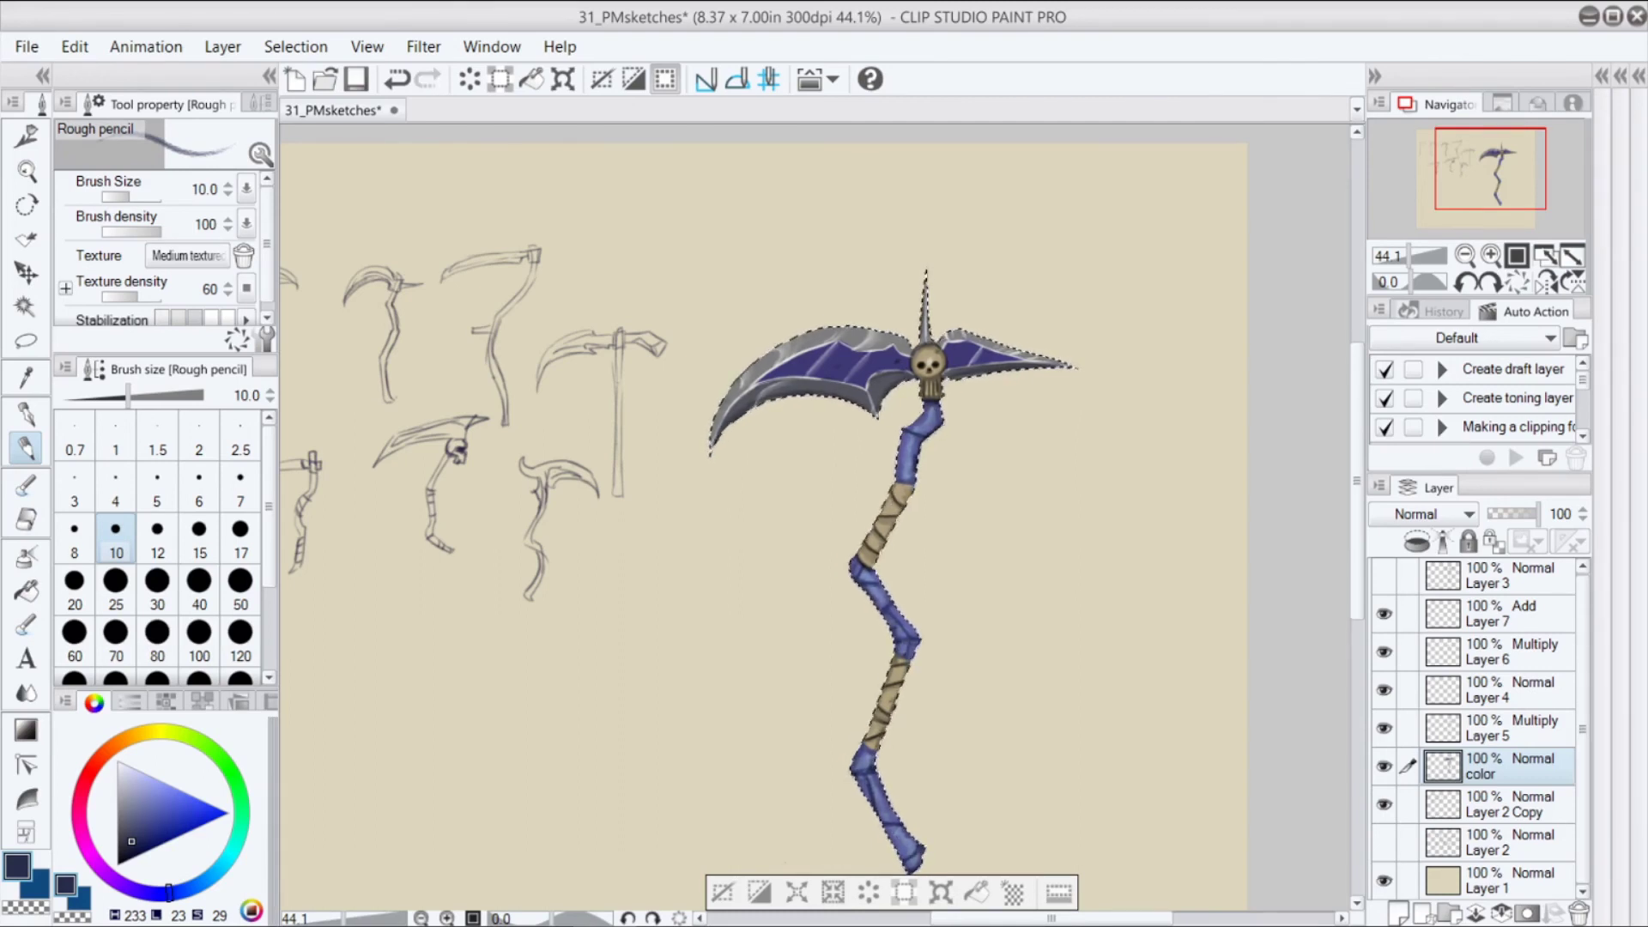
# Deselect the scythe and mix a red (H 358, L 42, S 58), testing red on the left blade's purple panel
pyautogui.hotkey('ctrl', 'd')
pyautogui.moveTo(122, 738); pyautogui.dragTo(98, 756)
pyautogui.moveTo(146, 824); pyautogui.dragTo(163, 816)
pyautogui.click(86, 774)
pyautogui.click(182, 813)
pyautogui.hotkey('ctrl', 'z')
pyautogui.click(851, 369)
pyautogui.click(172, 821)
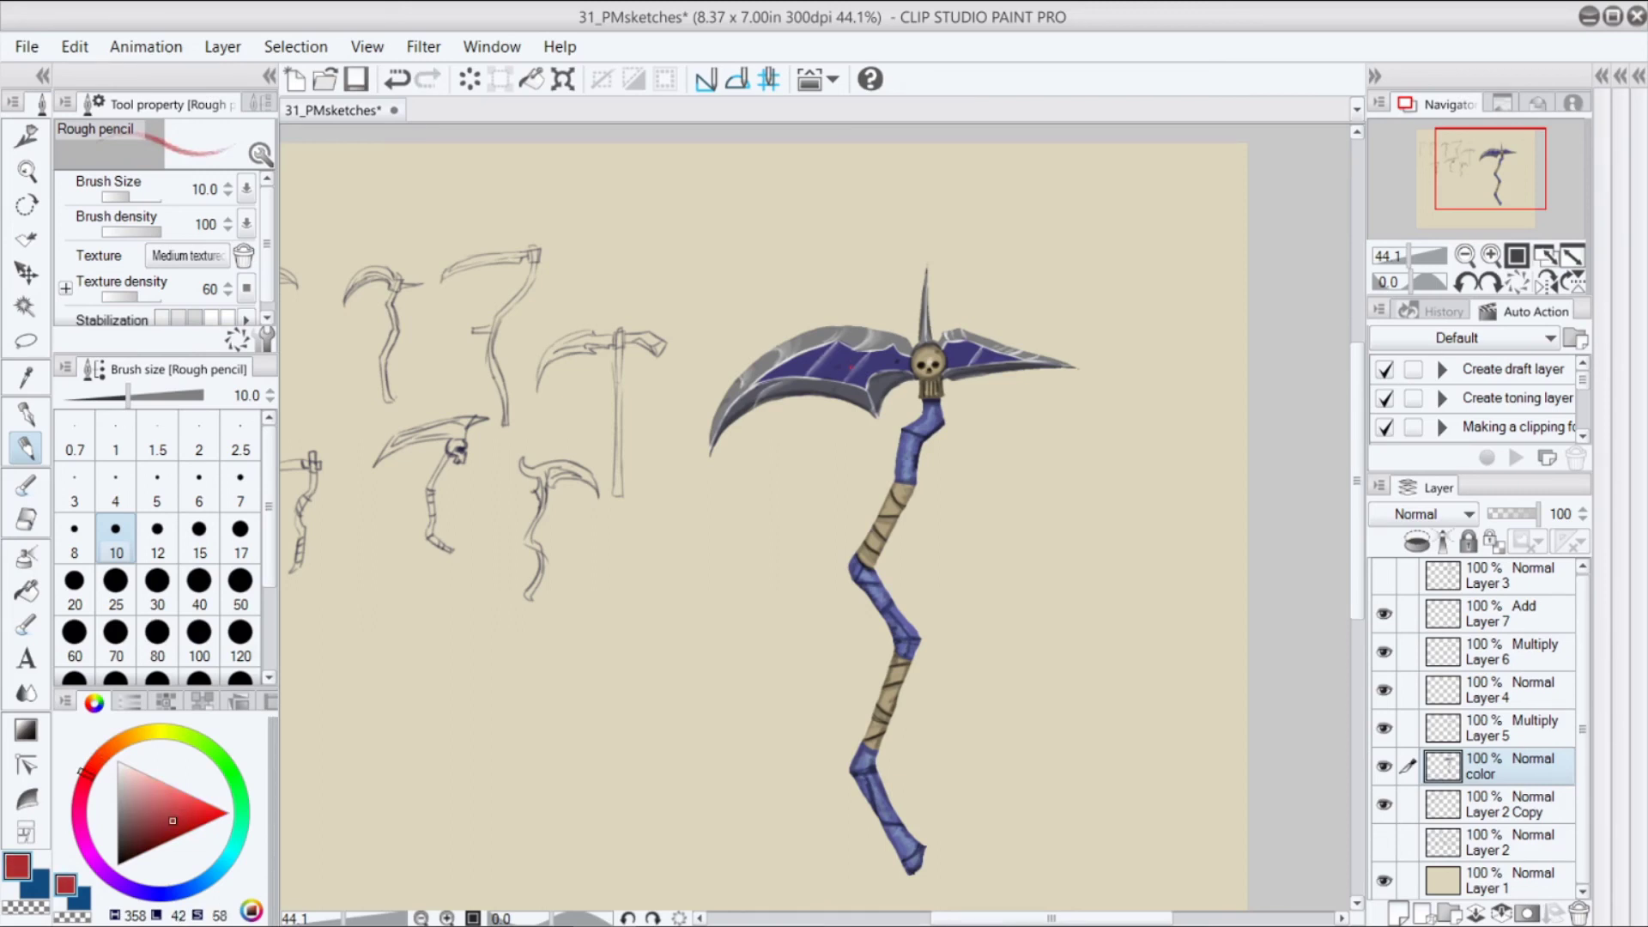